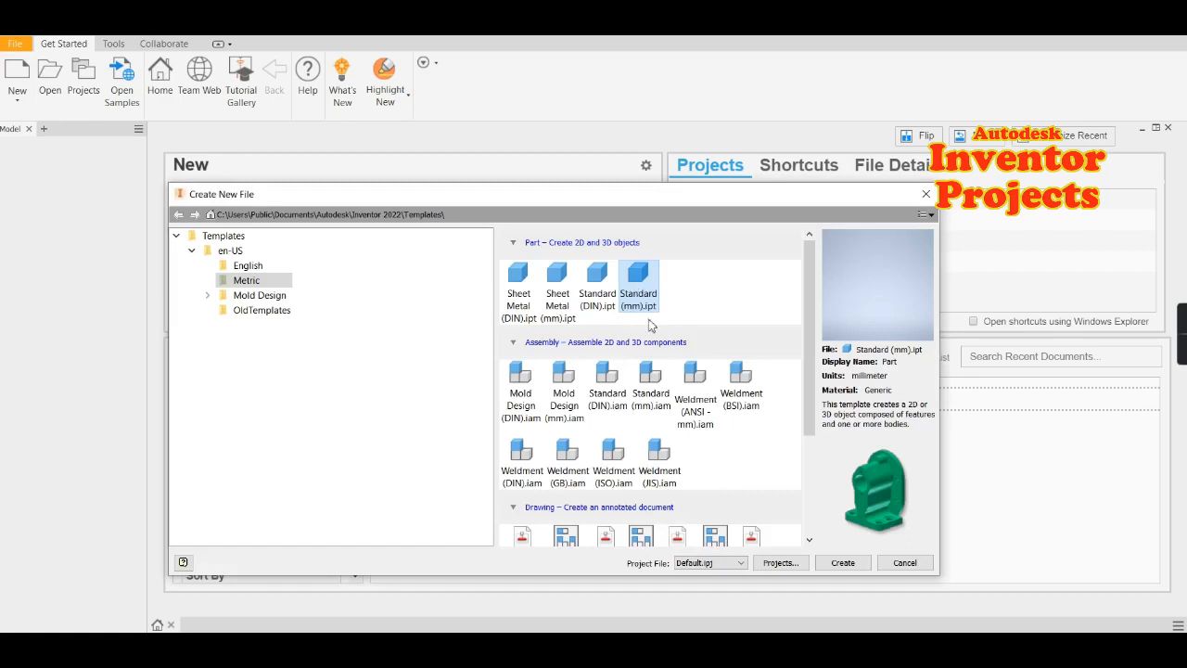
Create a new part from the metric Standard (mm) template and start a 2D sketch on the XY plane
click(842, 563)
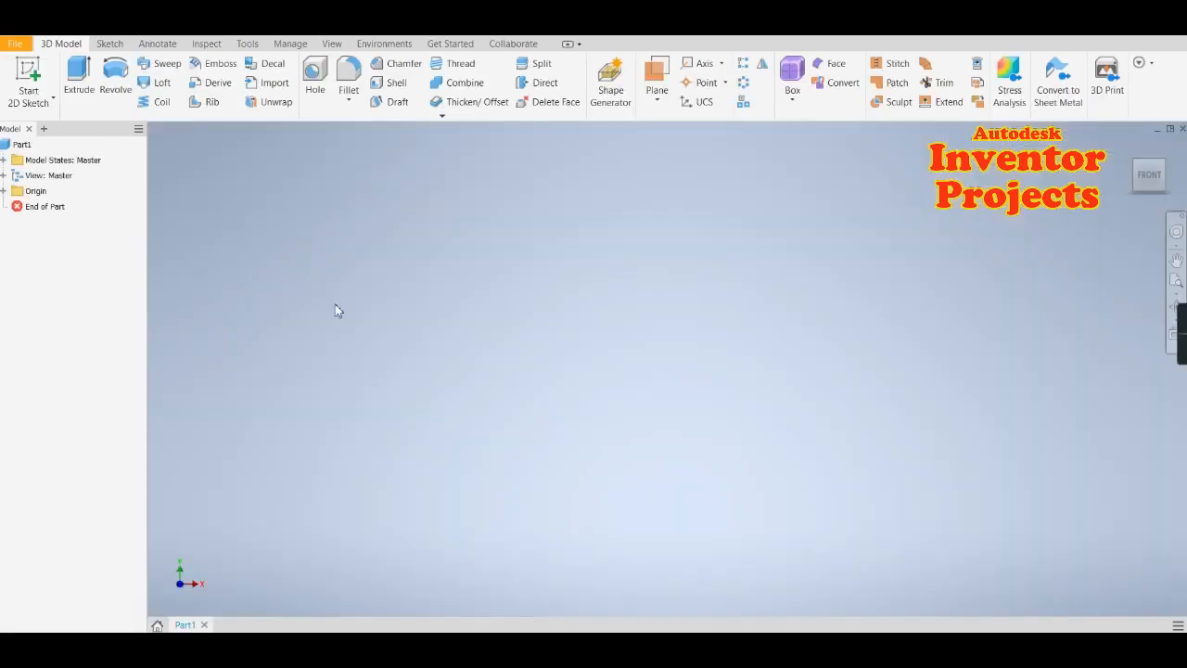
click(25, 69)
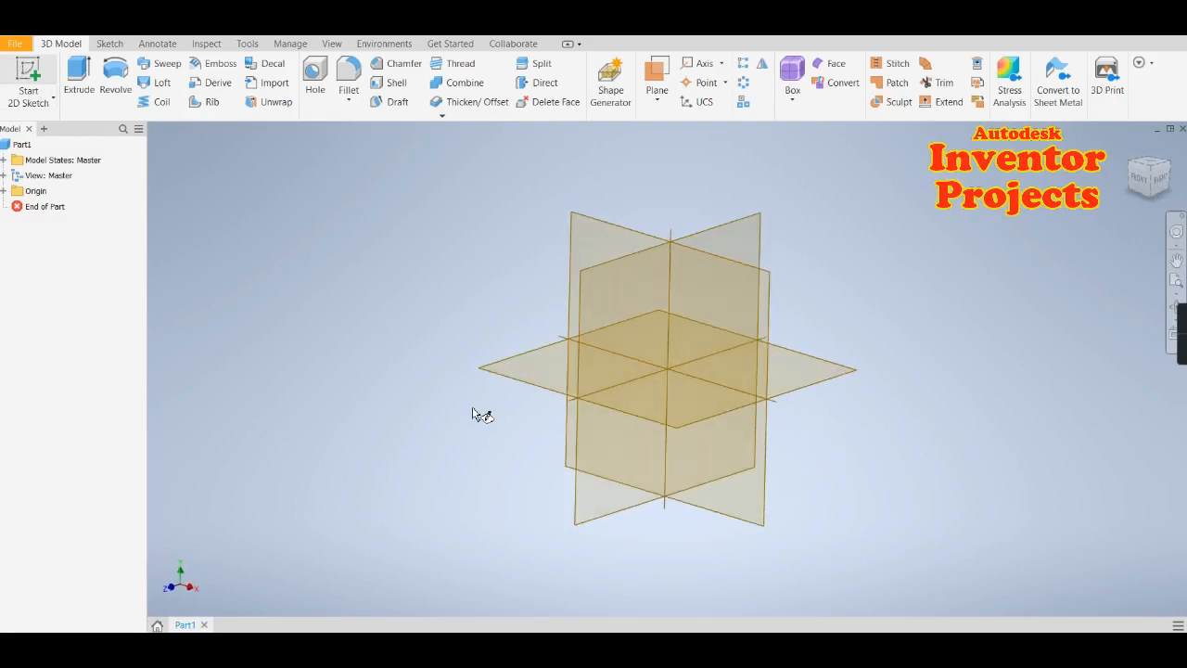
click(758, 511)
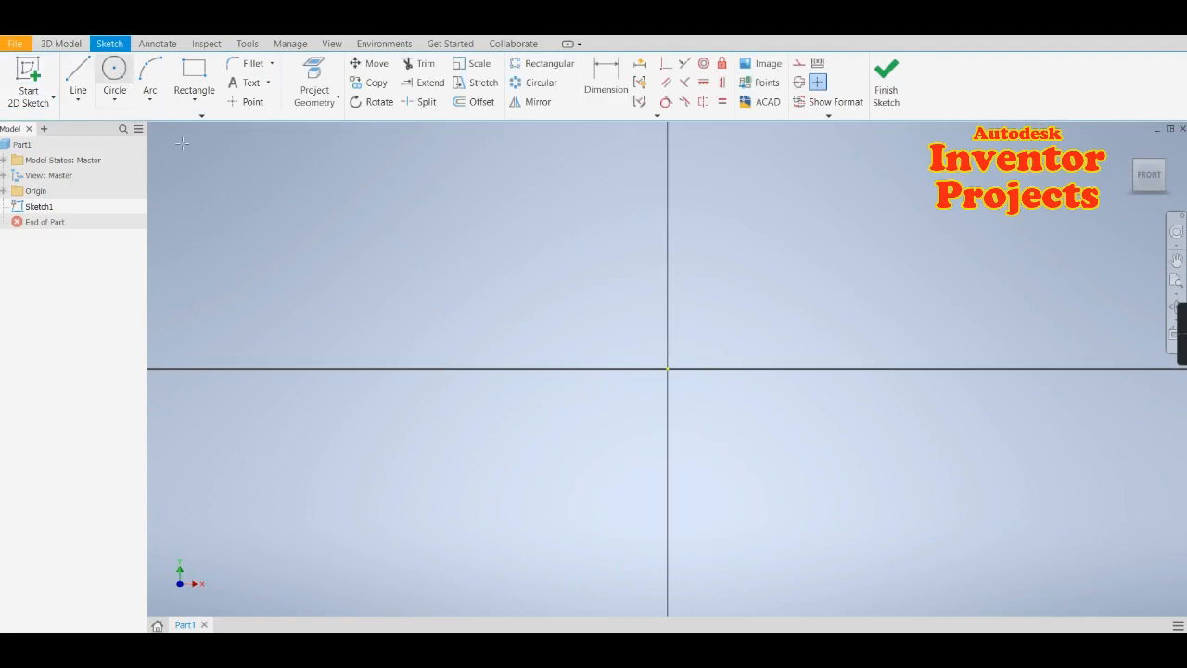
Draw two concentric circles centred on the origin, with diameters of 100 mm and 64 mm
click(666, 369)
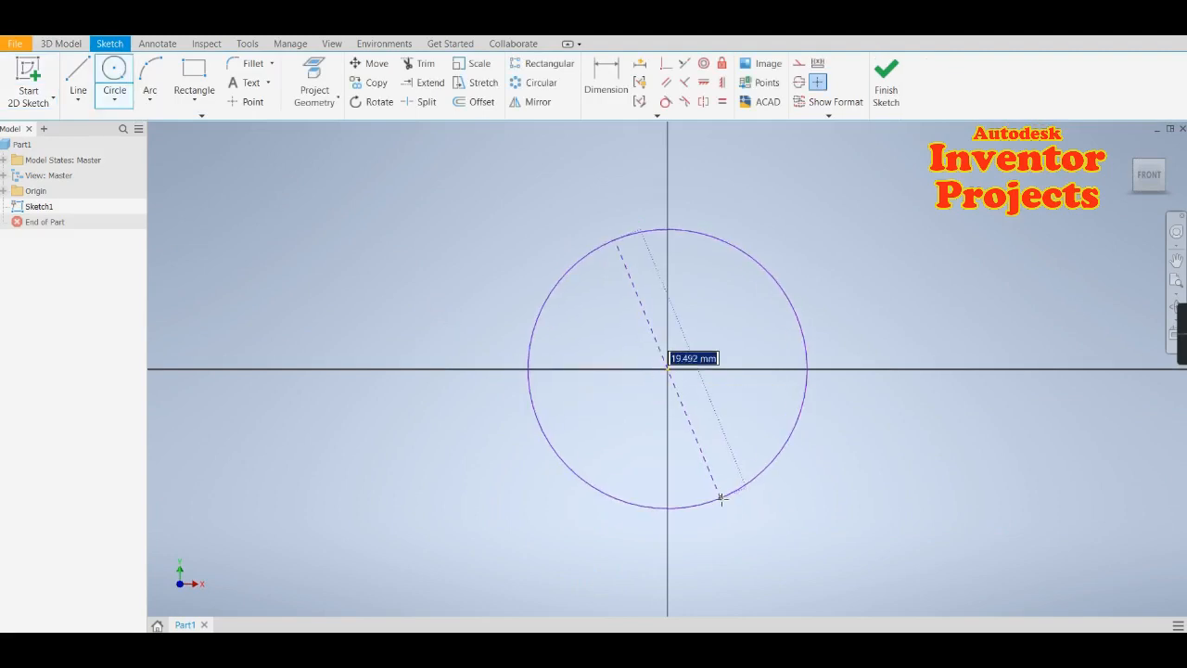
text(100)
key(Return)
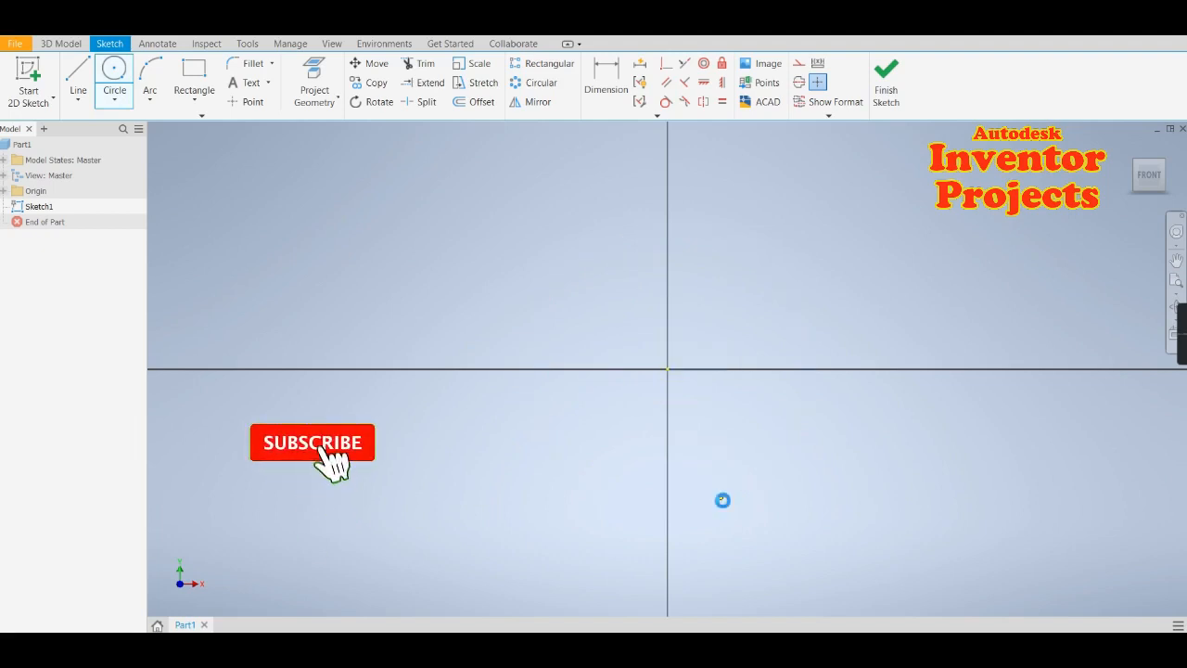
scroll(722, 501, down, 5)
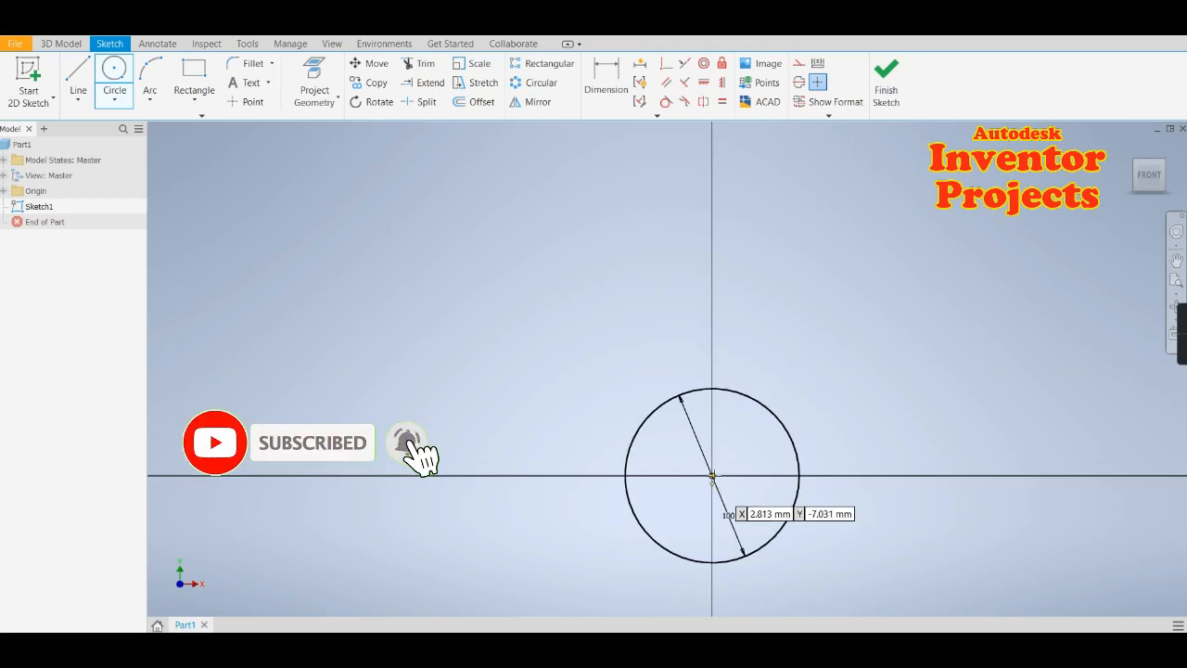
click(711, 476)
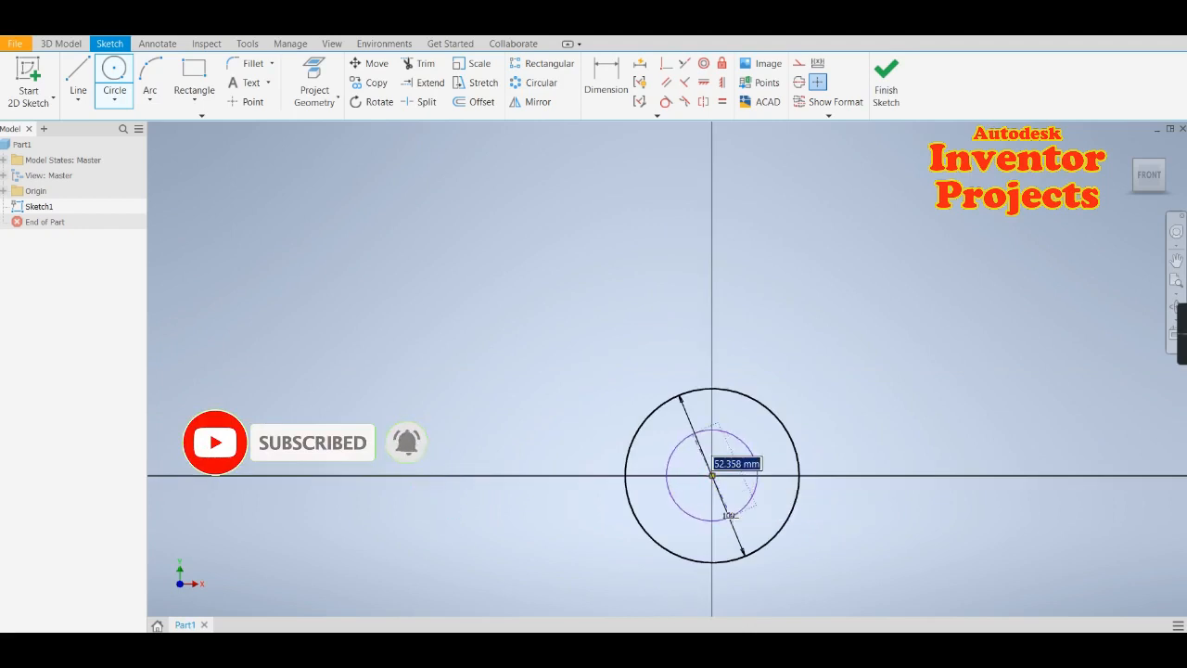
text(64)
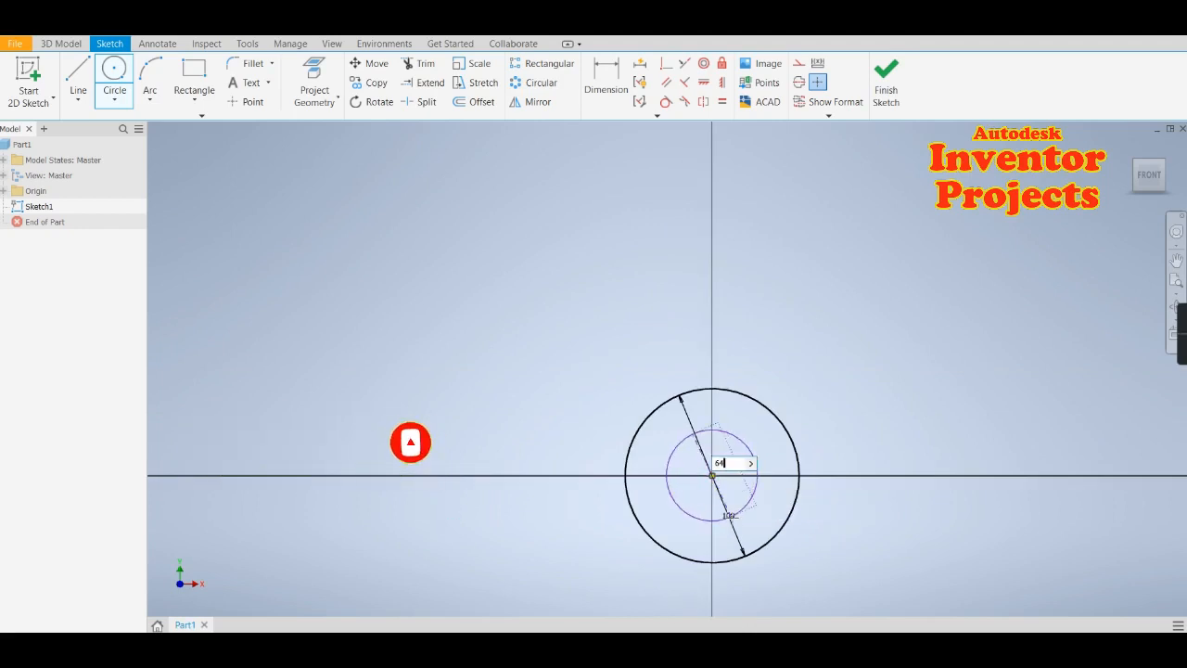
key(Return)
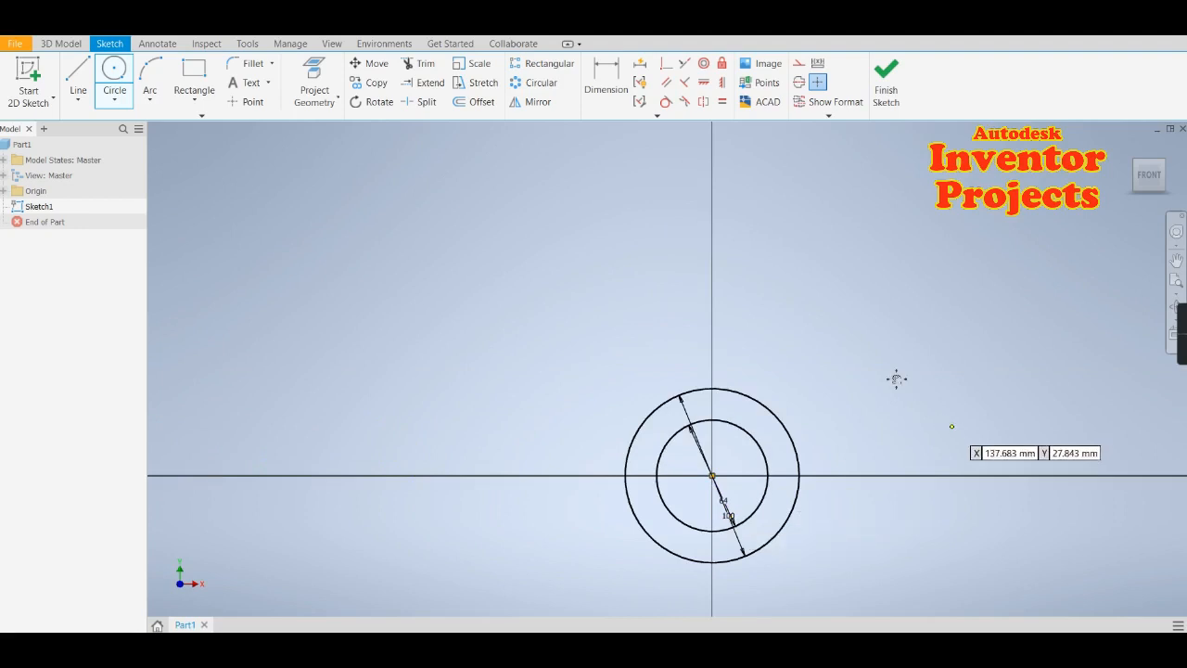
Draw a 75 mm vertical line straight down from the centre of the circles
mouse_move(896, 380)
middle_down()
mouse_move(881, 323)
mouse_move(904, 289)
middle_up()
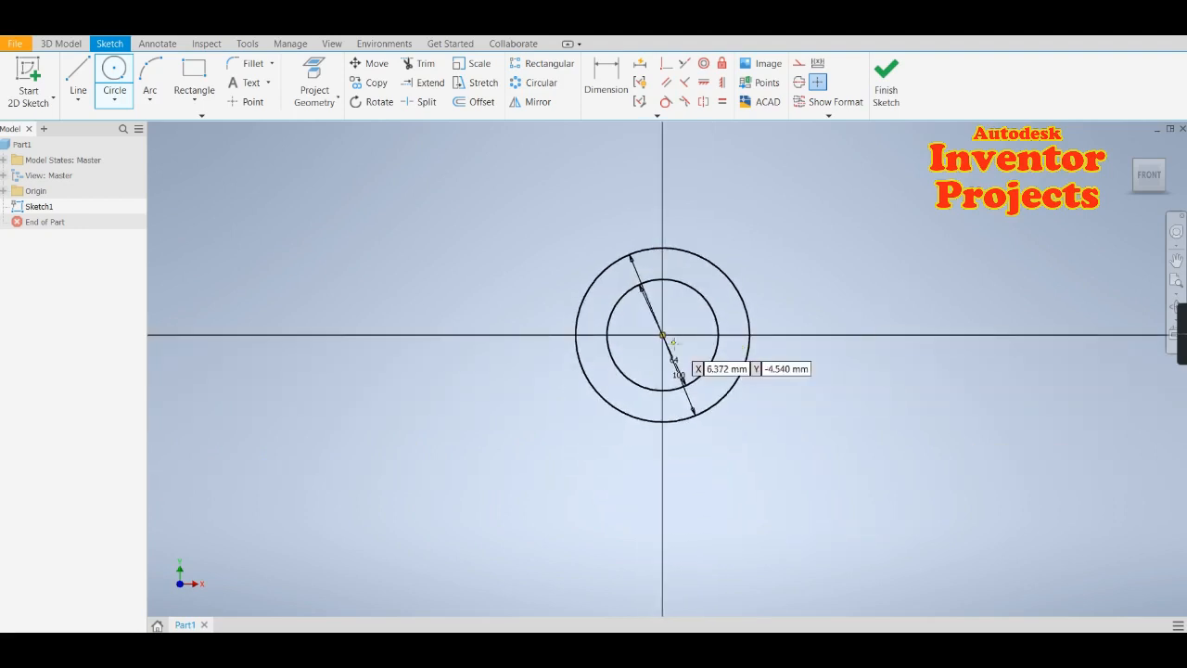
scroll(675, 344, down, 3)
scroll(675, 344, up, 6)
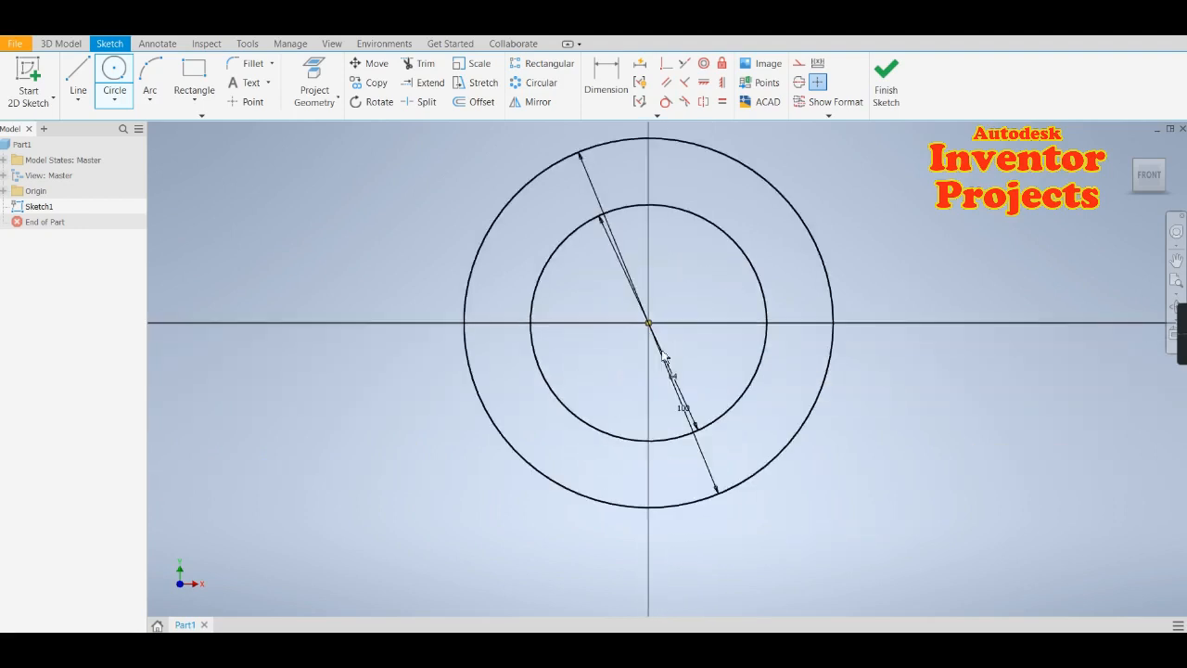
scroll(676, 344, up, 2)
scroll(673, 356, down, 6)
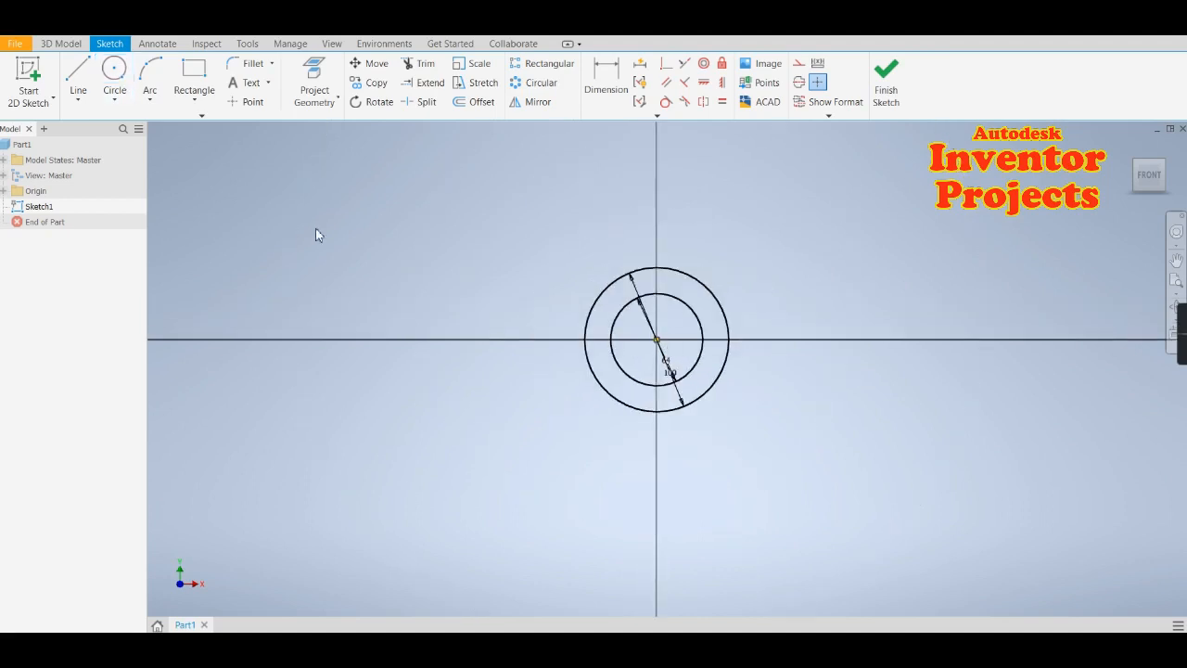
click(79, 76)
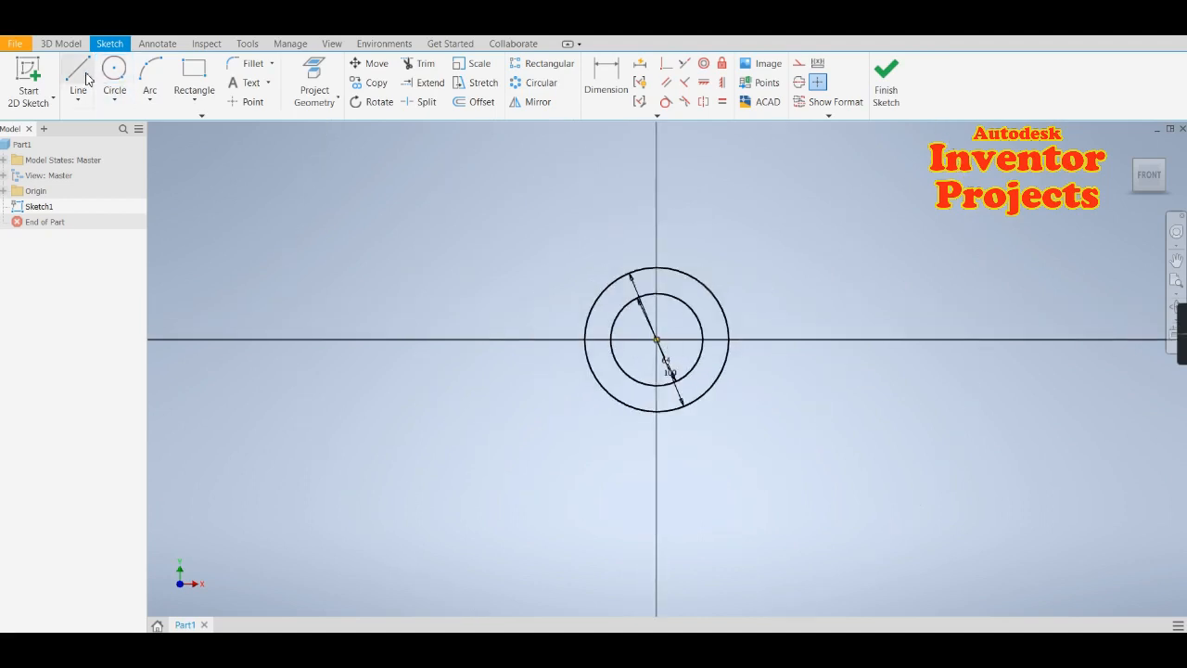
click(657, 339)
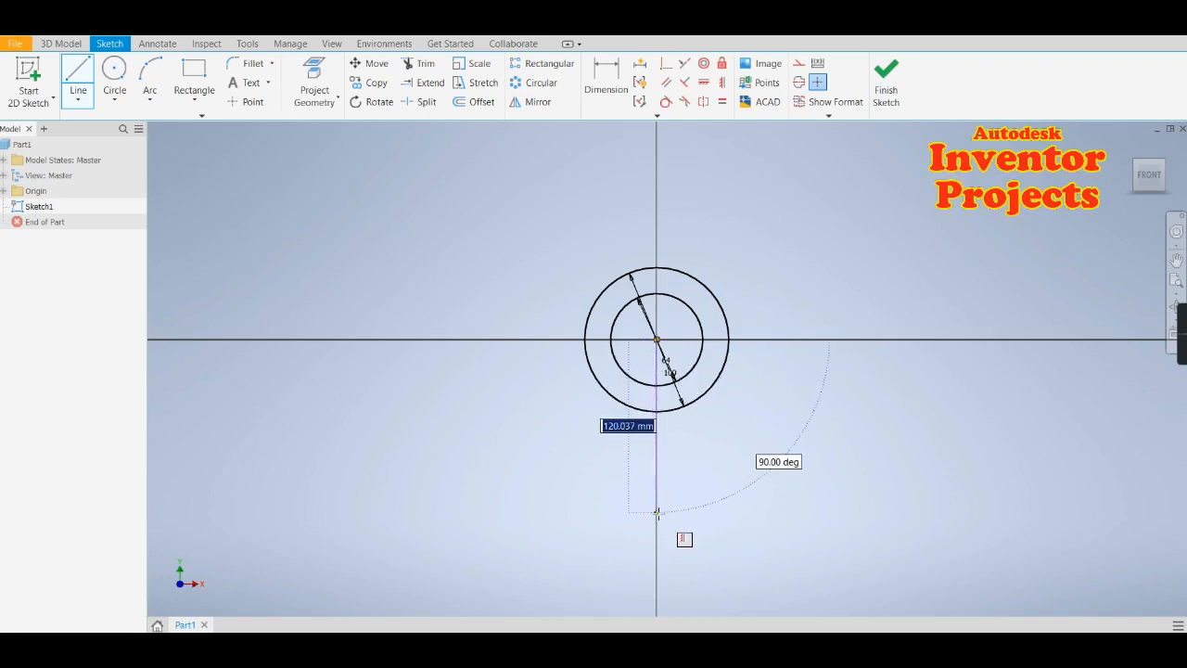
text(7)
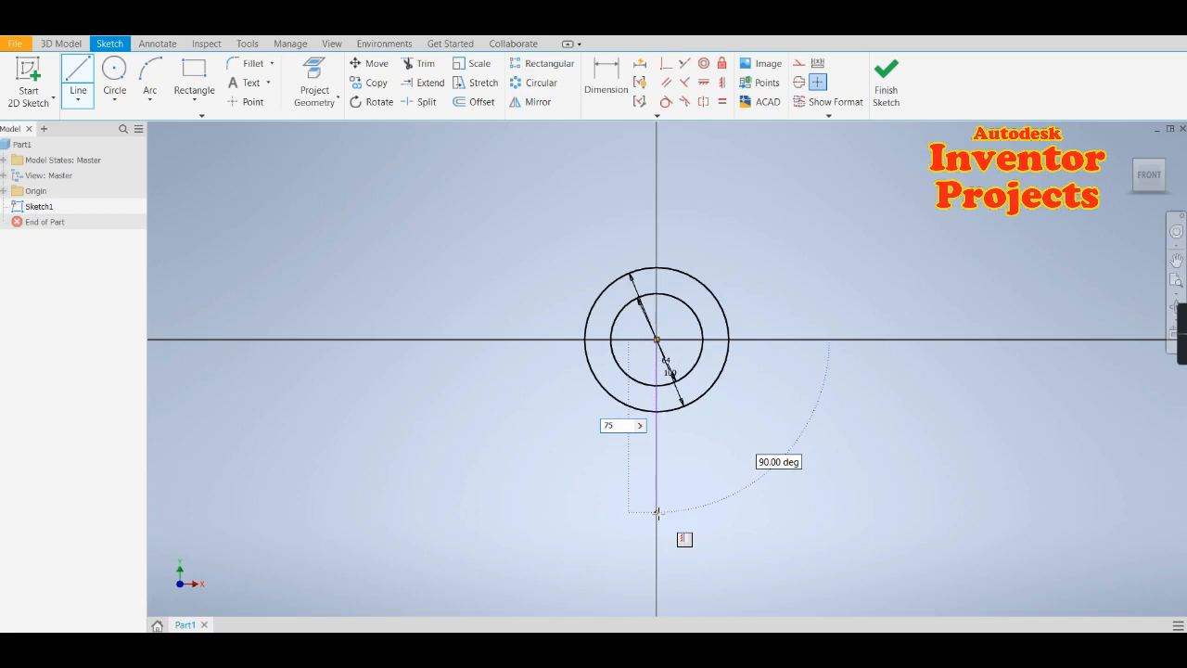
text(5)
key(Return)
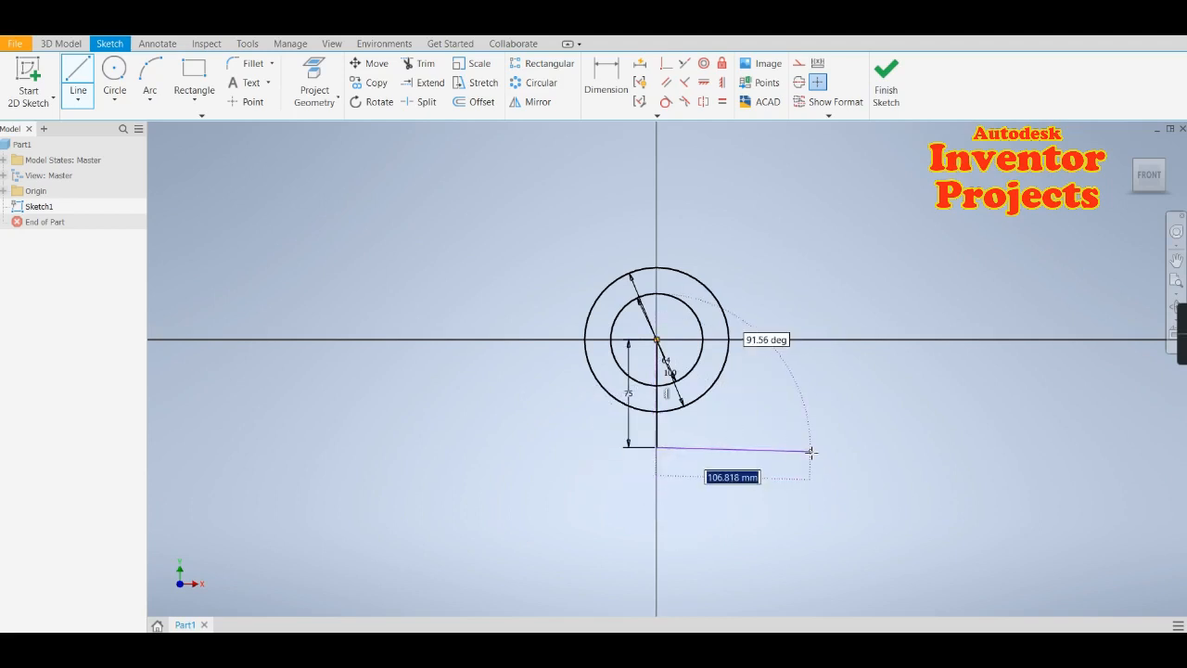
key(Escape)
Convert the vertical line below the circles' centre into construction geometry
scroll(673, 448, down, 3)
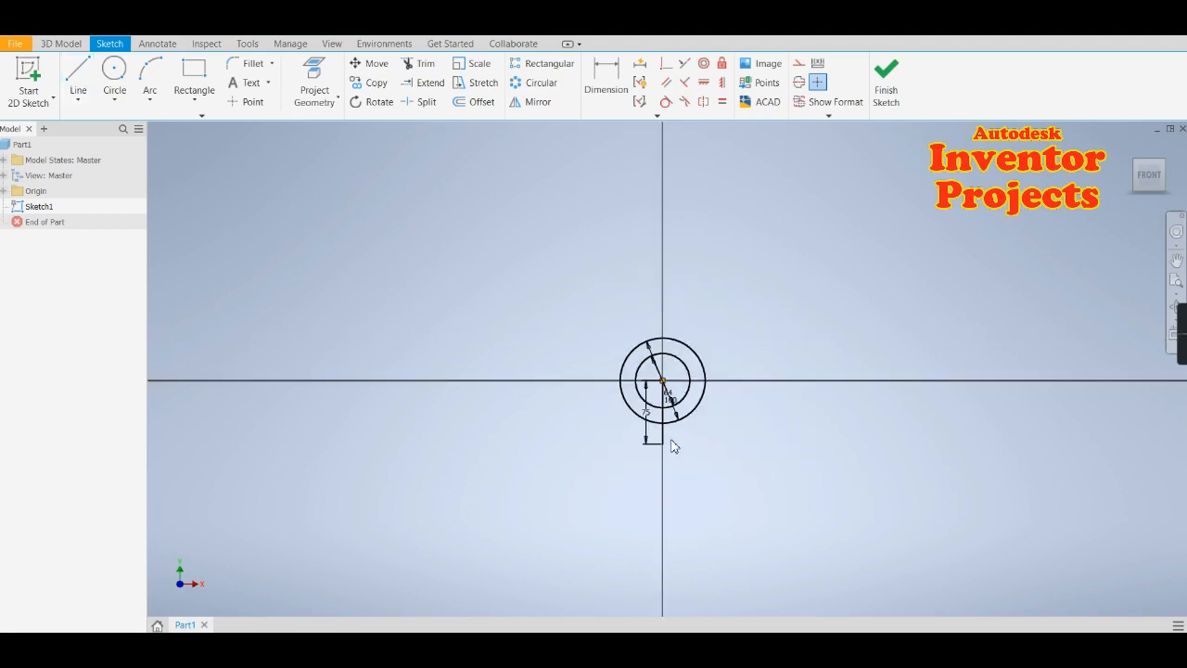
scroll(674, 446, up, 10)
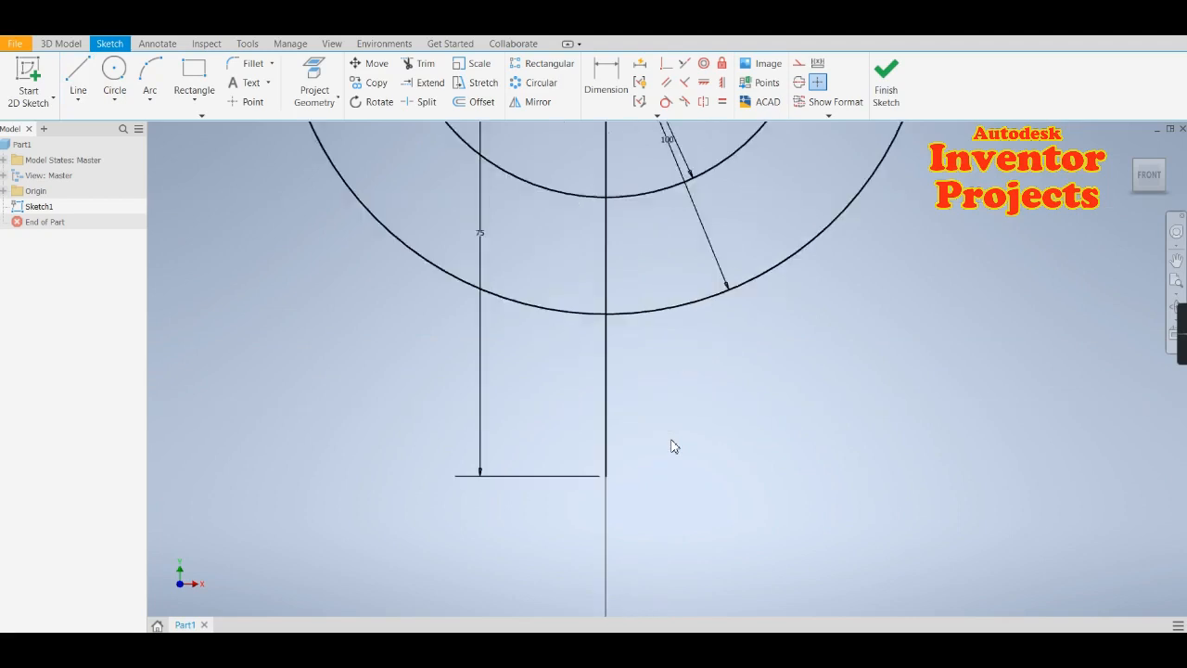
click(609, 407)
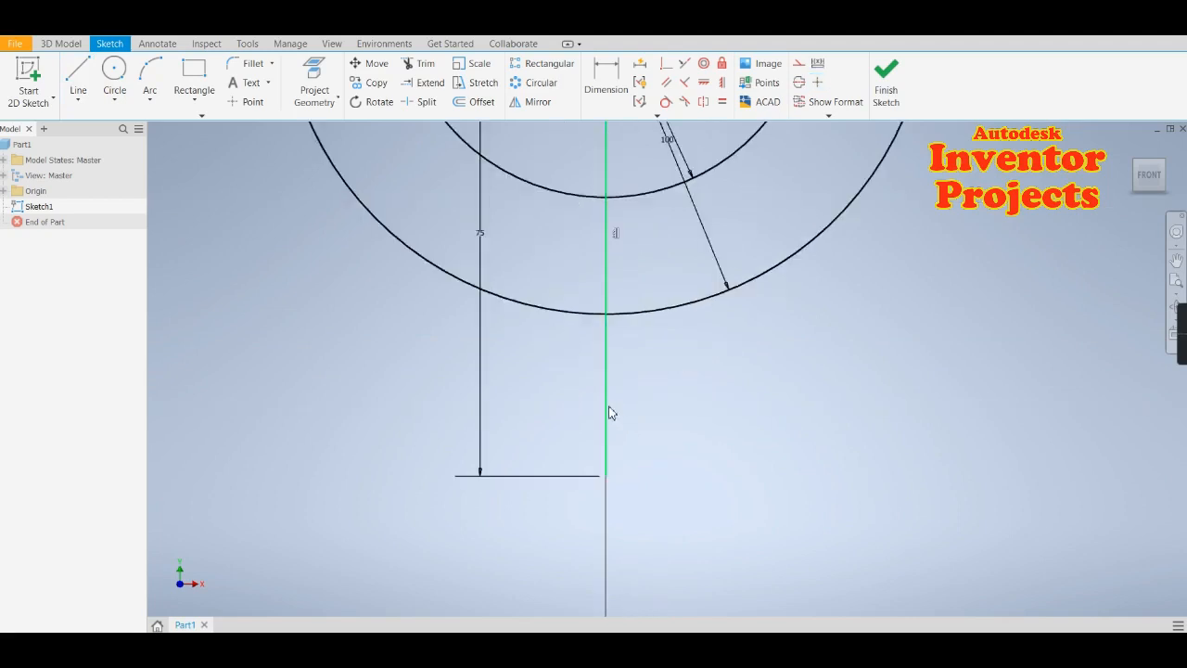
right_click(609, 413)
click(683, 415)
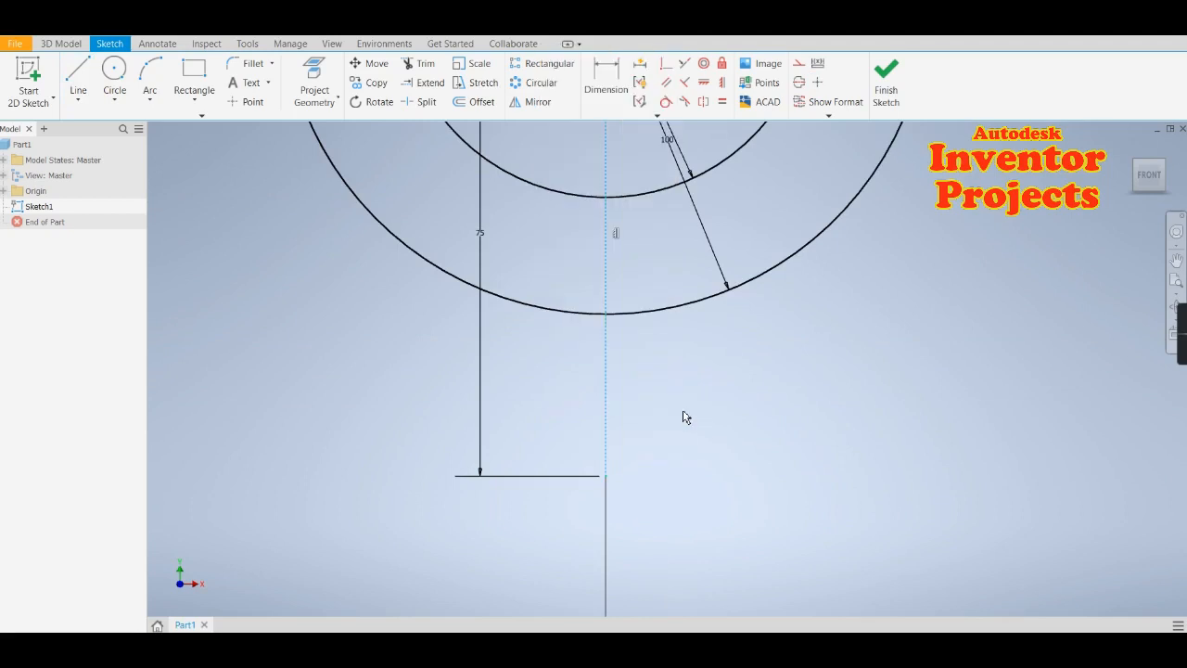
scroll(645, 489, down, 3)
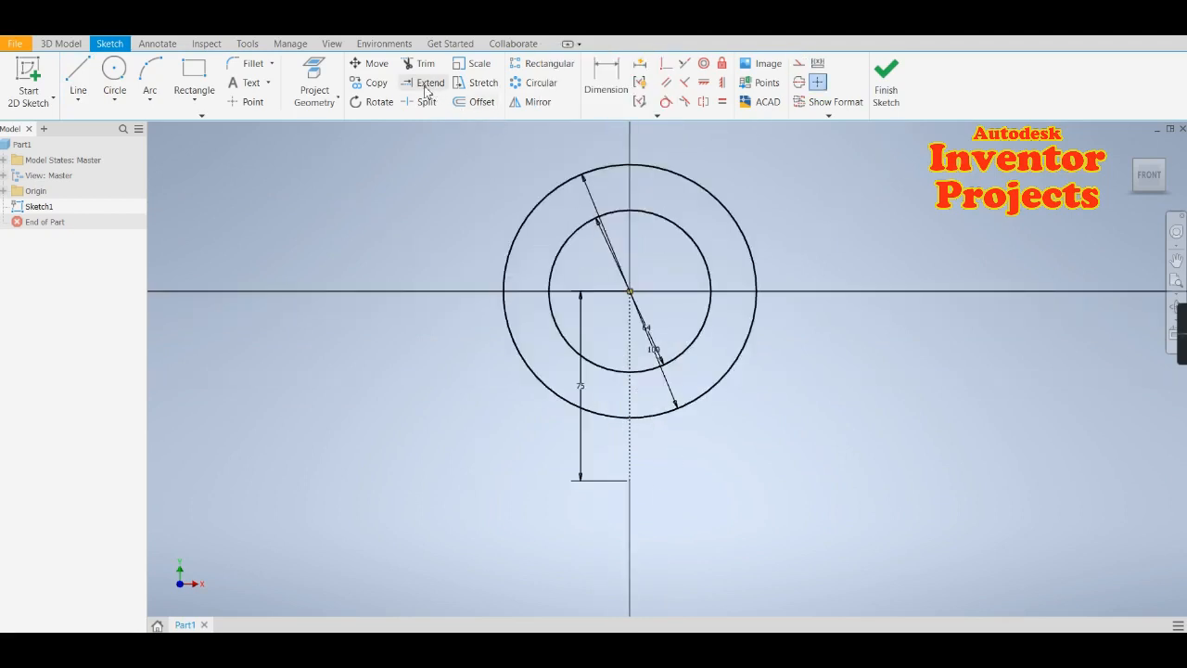
Draw a 25 mm horizontal line to the right from the lower end of the construction line
click(78, 72)
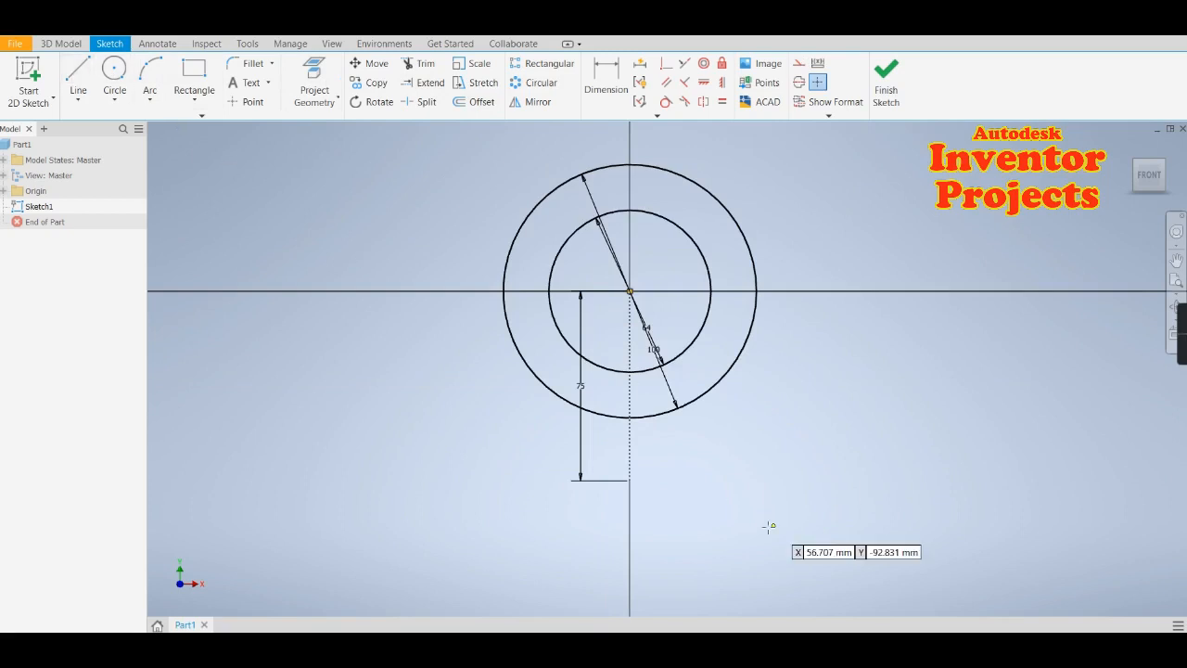
click(630, 480)
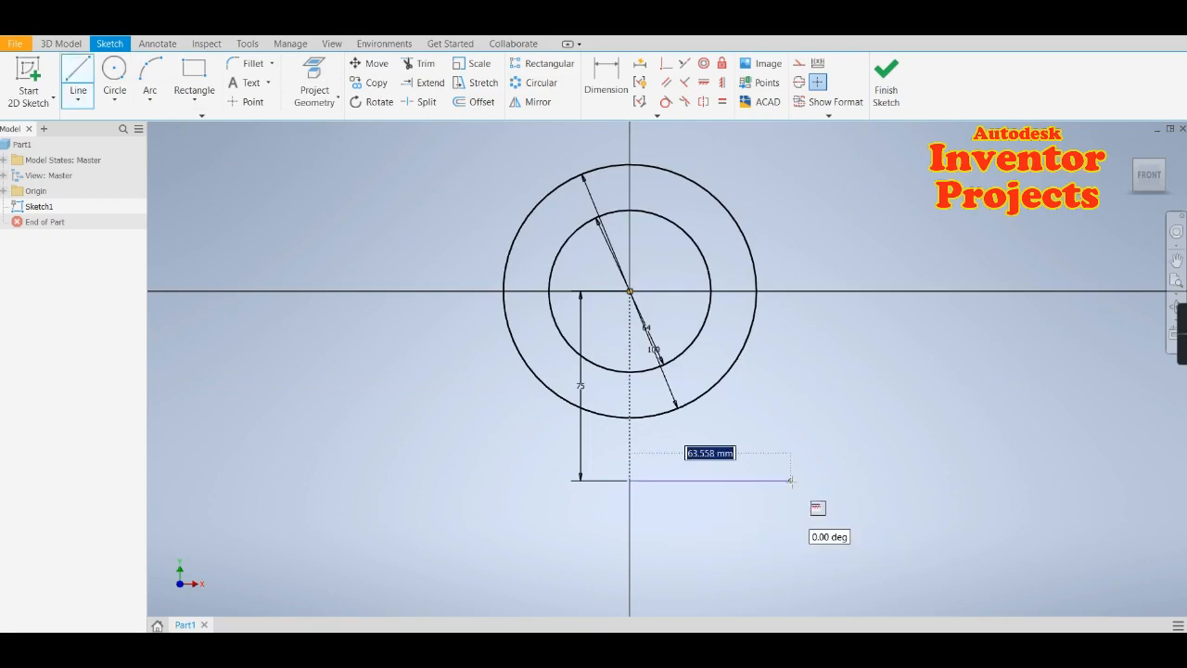
text(25)
key(Return)
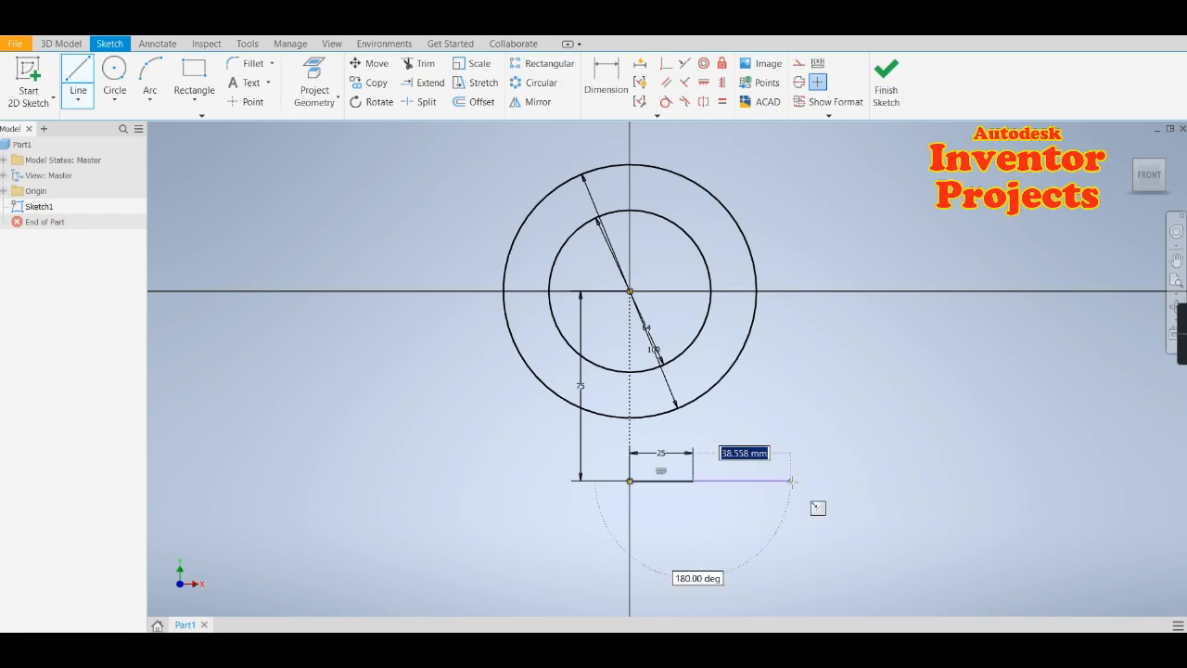
key(Escape)
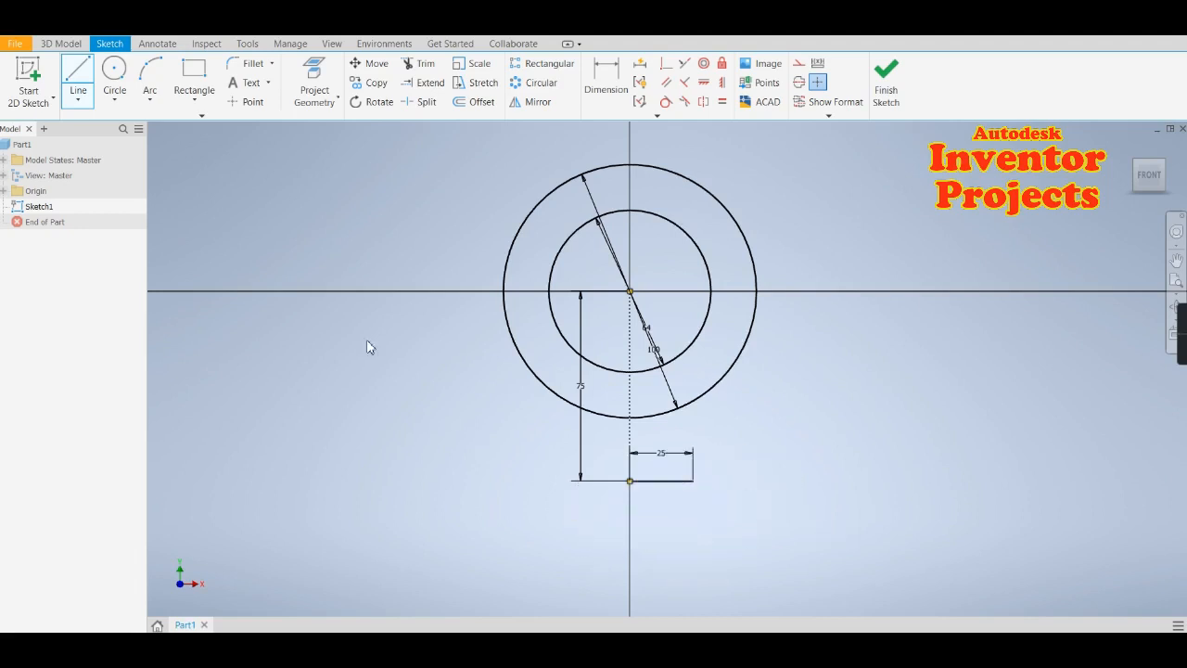
Draw a 25 mm horizontal line to the left from the lower end of the construction line
click(77, 73)
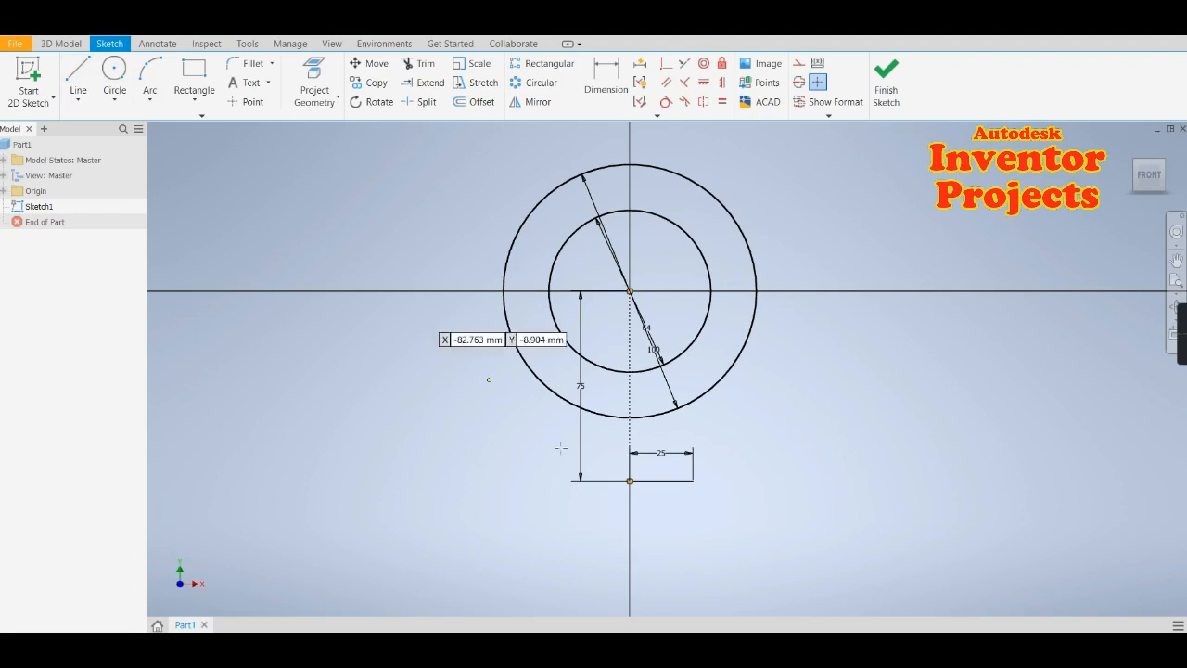
click(629, 480)
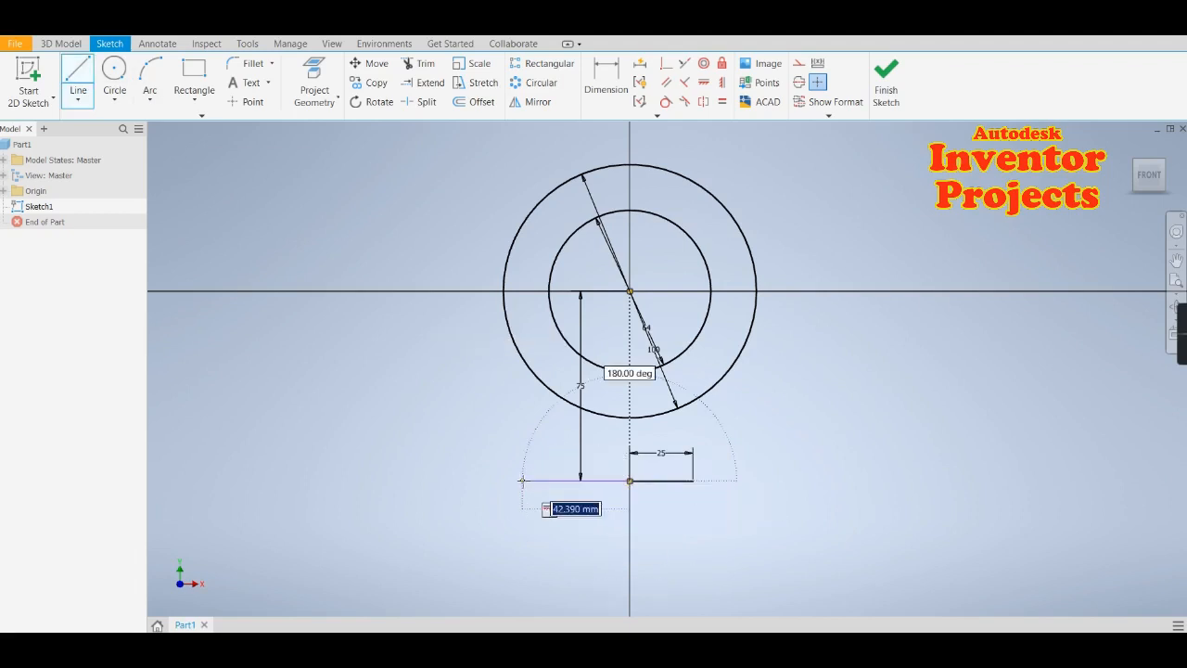
text(2)
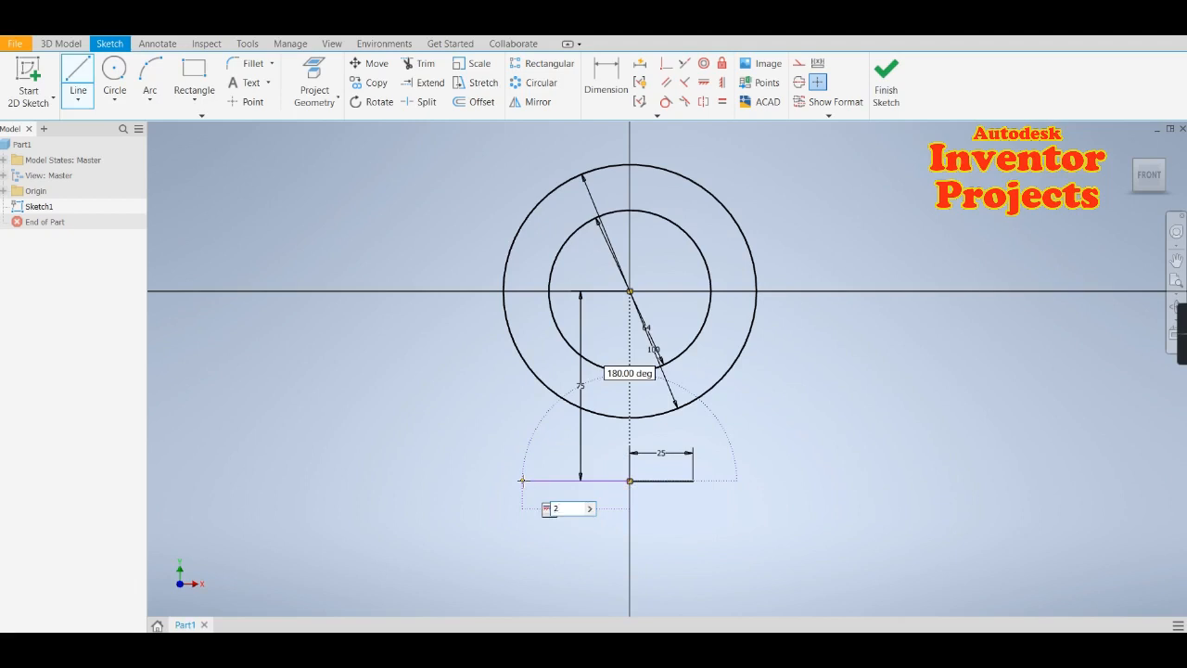
text(5)
key(Return)
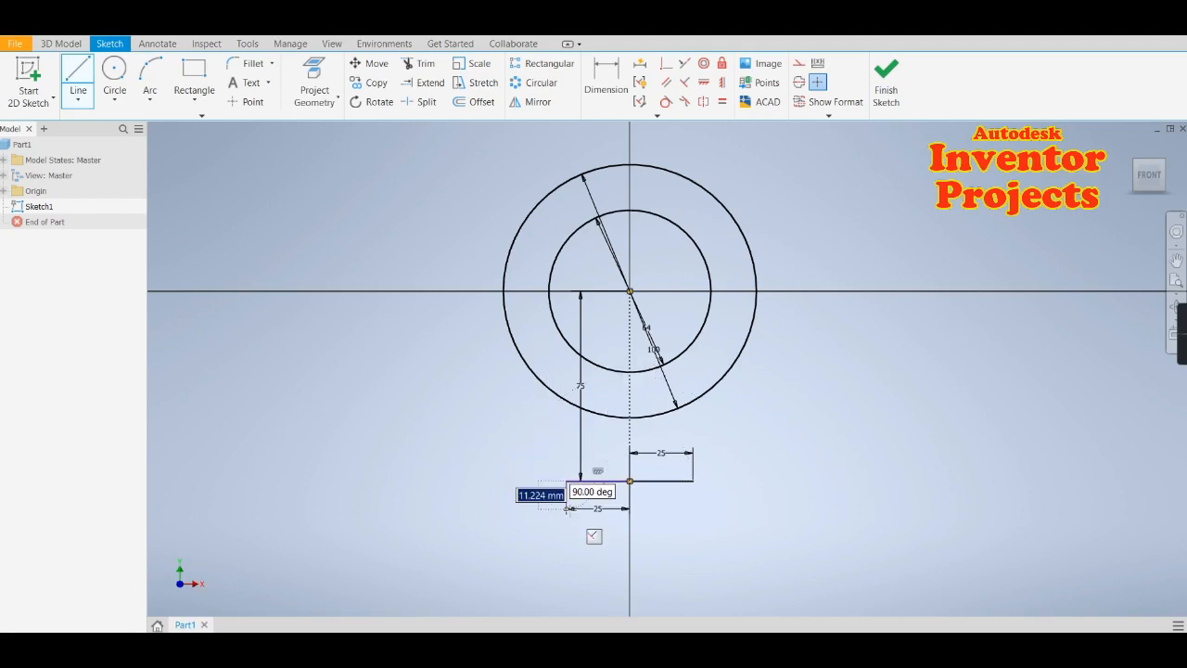
key(Escape)
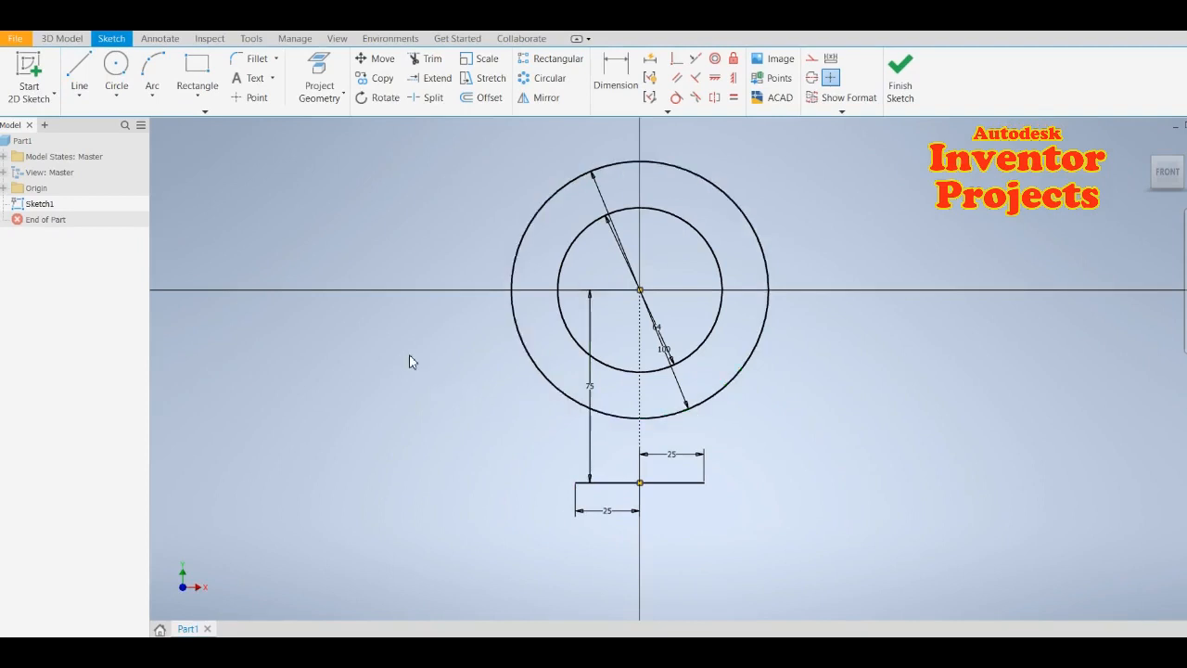
Draw vertical lines from both outer ends of the horizontal base line up past the outer circle's edge
click(78, 70)
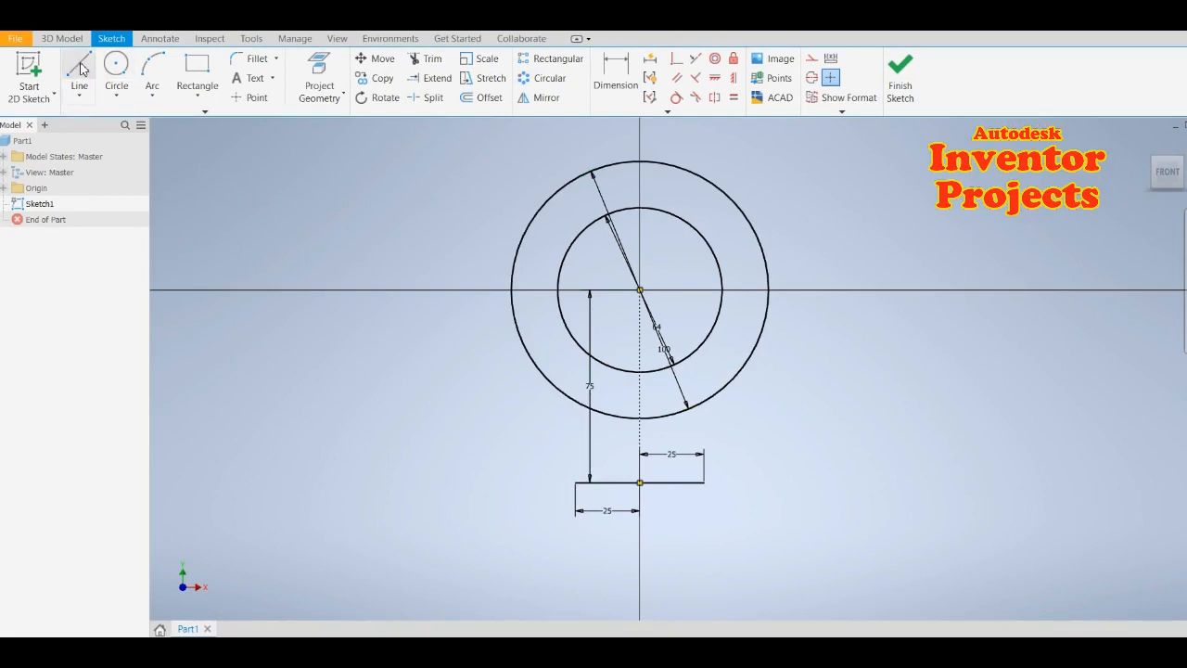
click(704, 482)
click(704, 376)
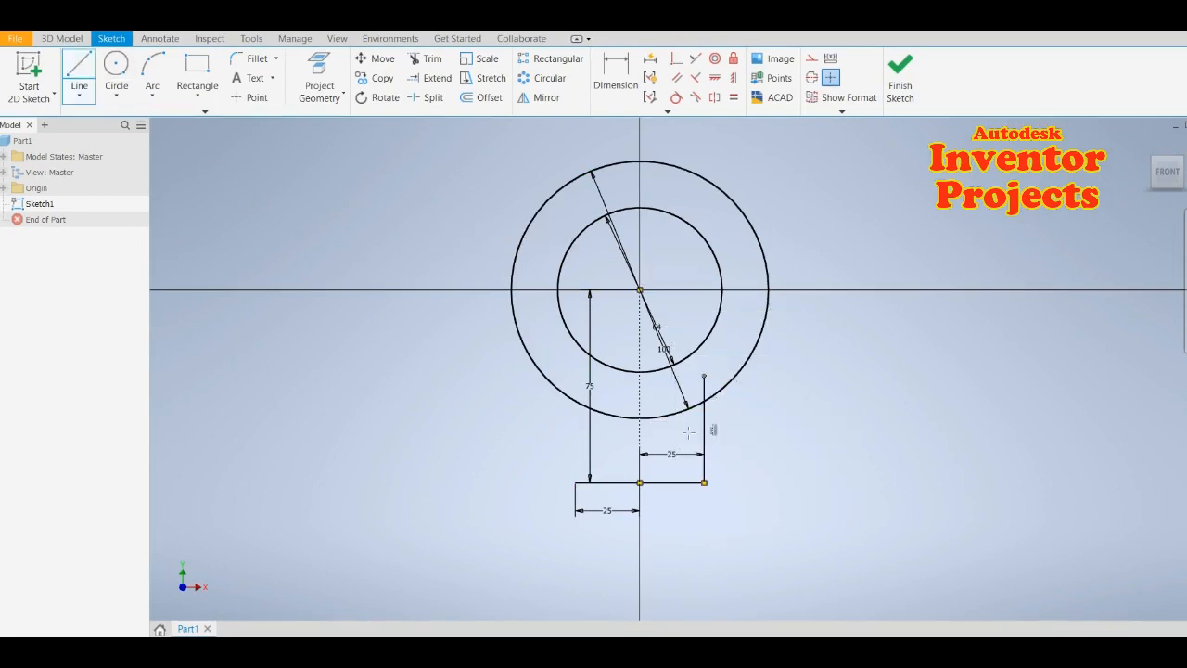
key(Escape)
click(79, 72)
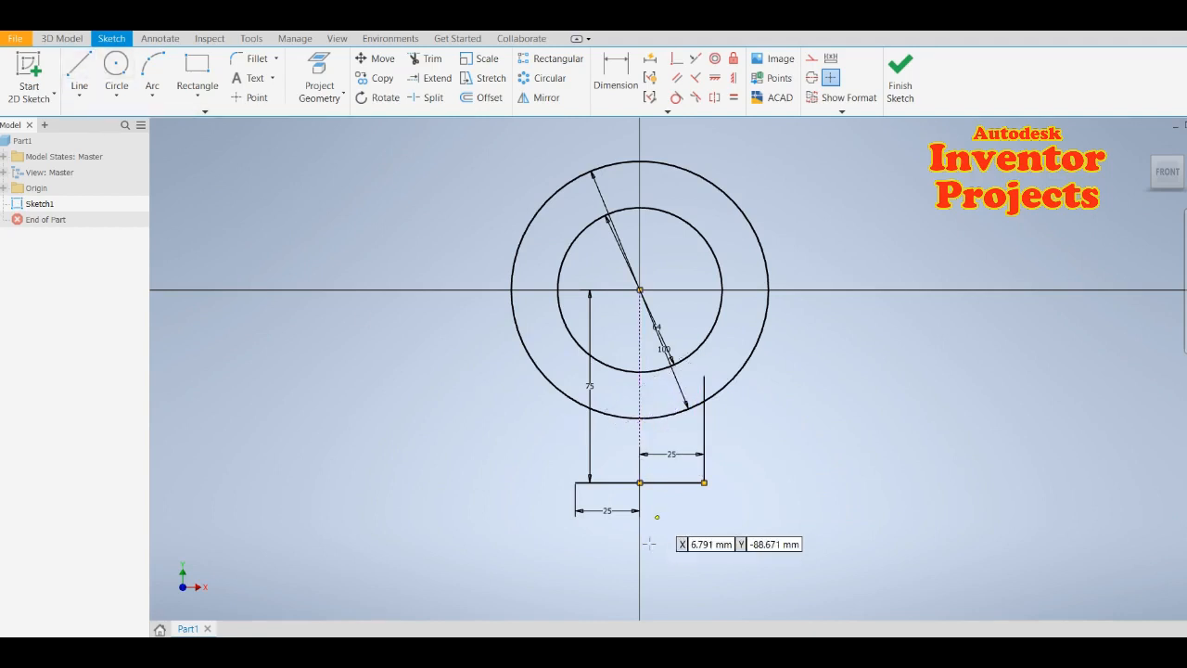
click(575, 482)
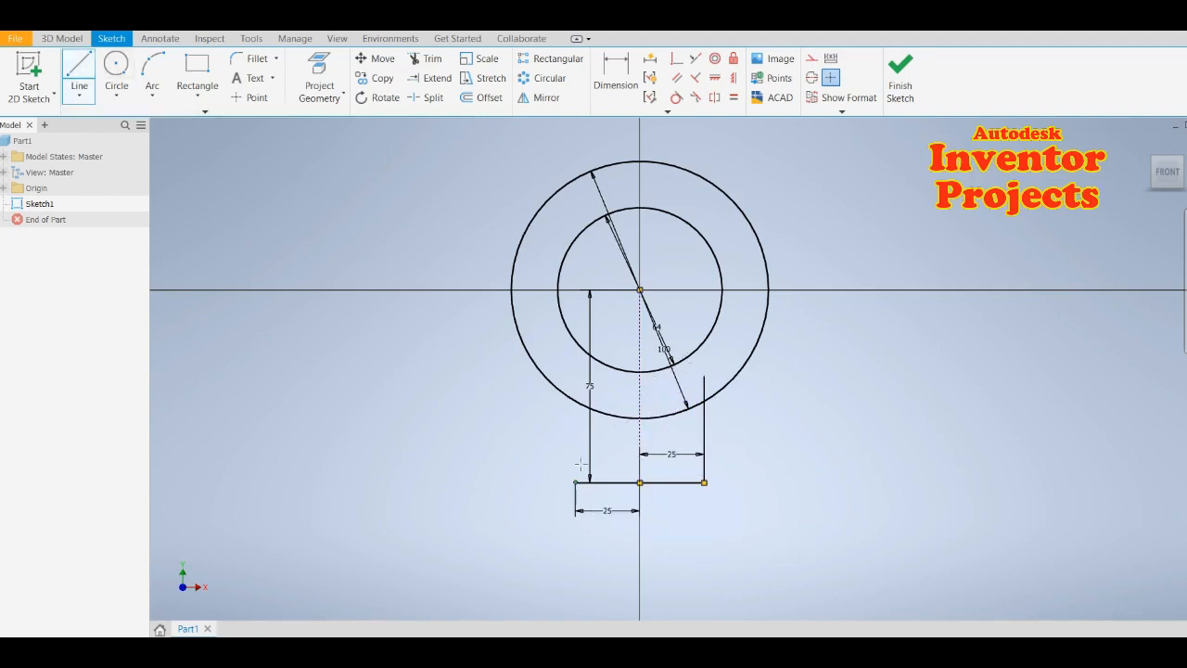
click(574, 375)
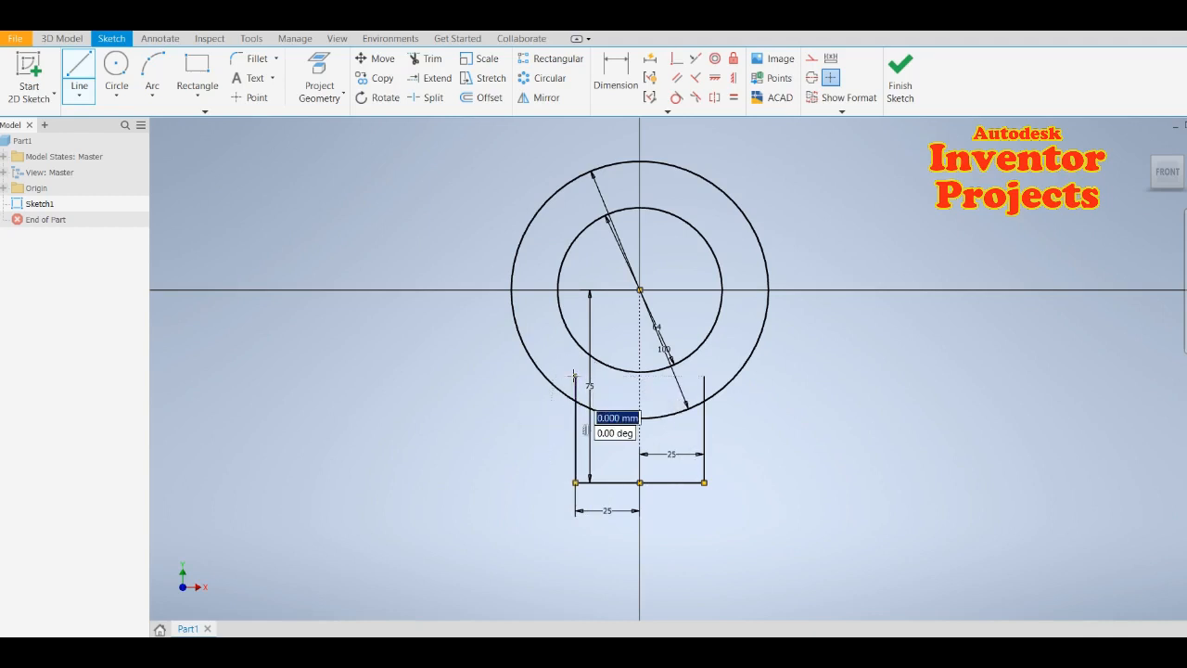
Trim the ends of both vertical lines that extend inside the outer circle, and finish the sketch
key(Escape)
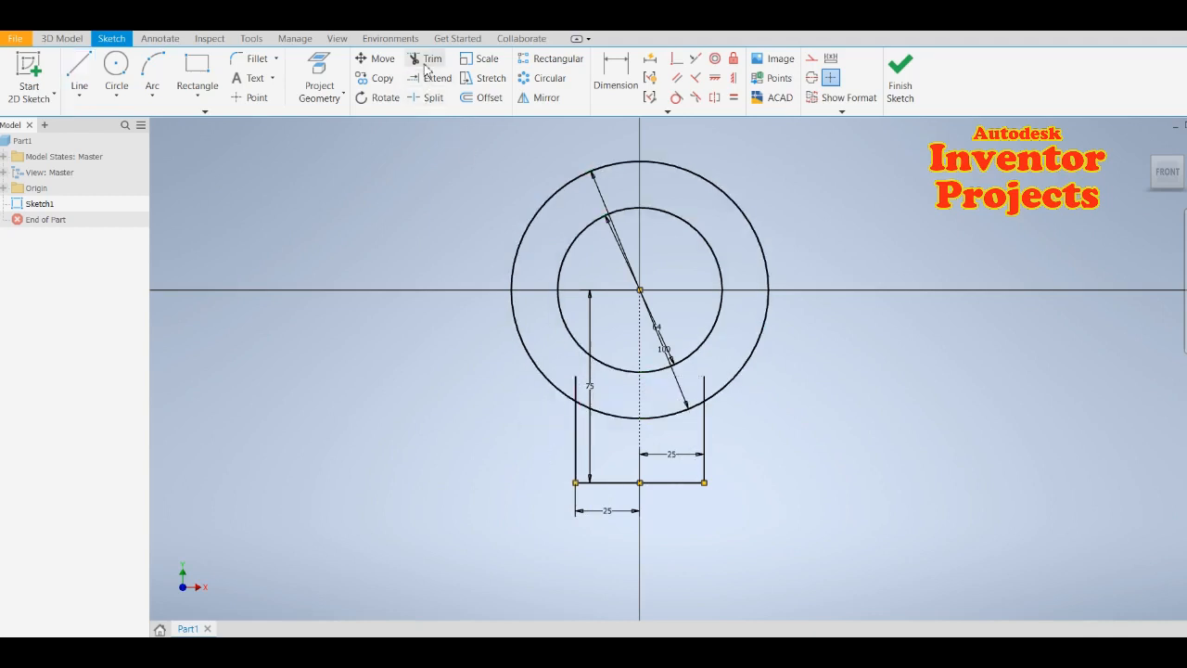
click(705, 389)
click(576, 390)
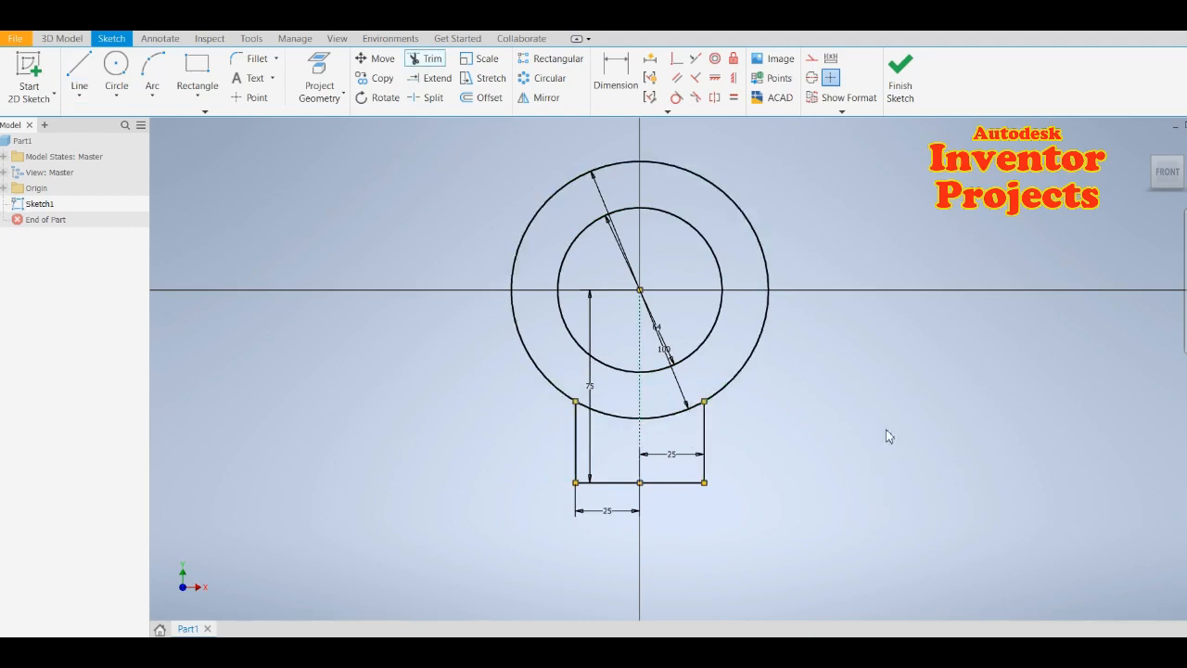
key(Escape)
click(904, 88)
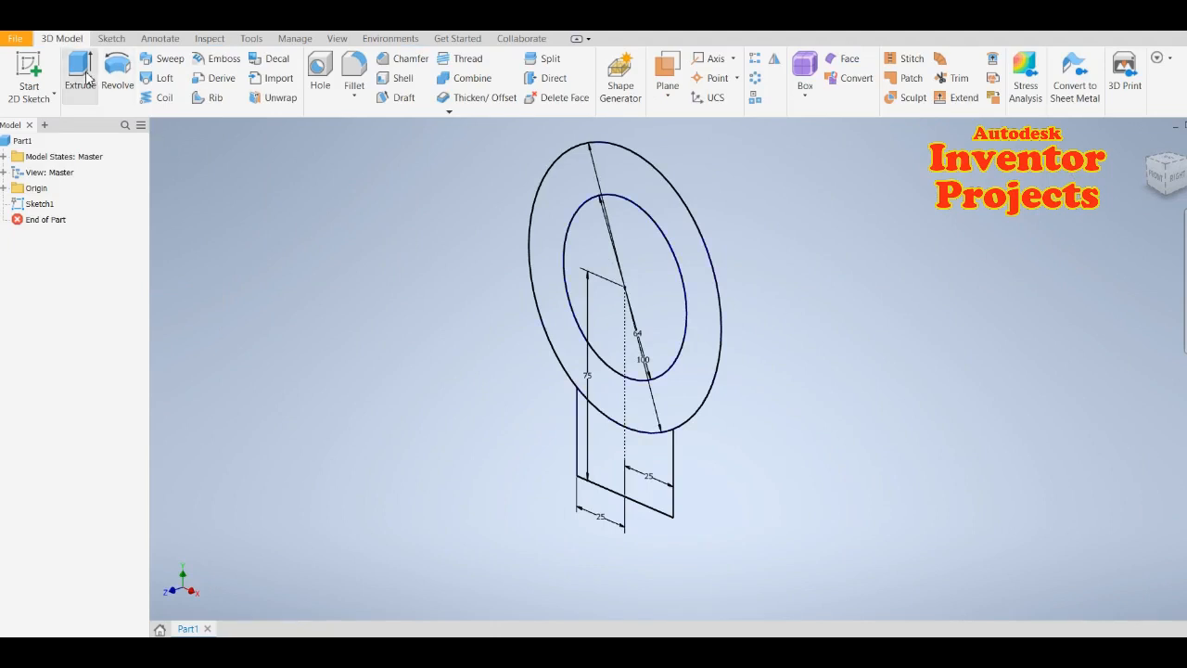
Extrude the ring and base profiles symmetrically about the sketch plane with a distance of 40 mm
click(86, 77)
click(612, 162)
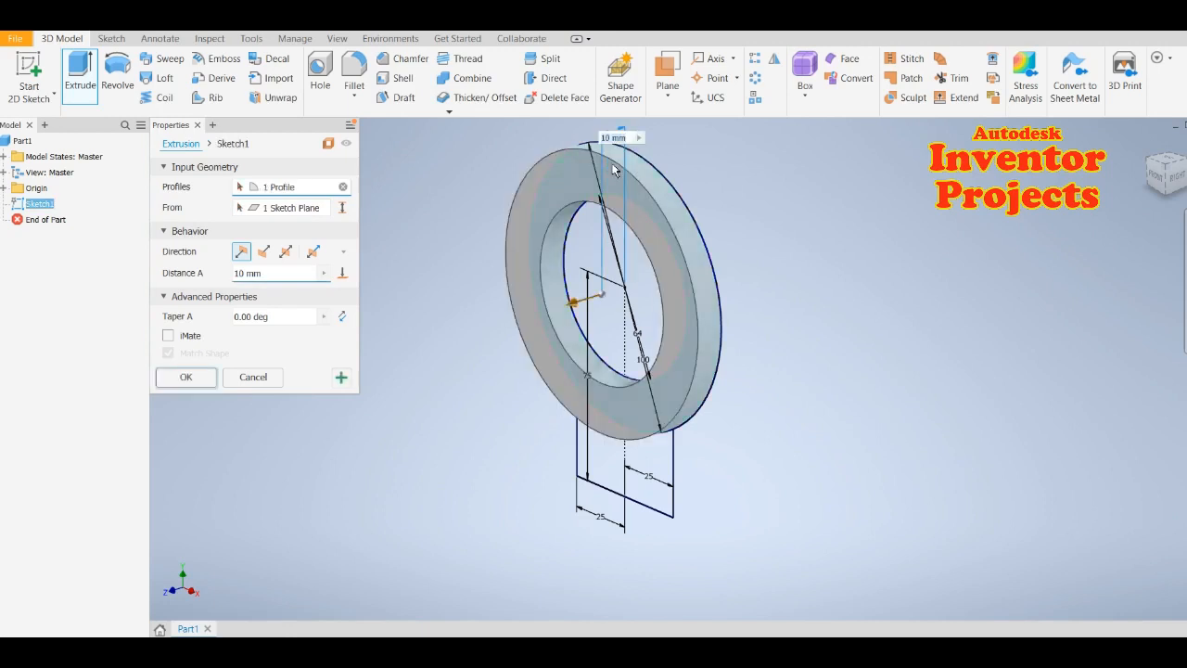
click(656, 464)
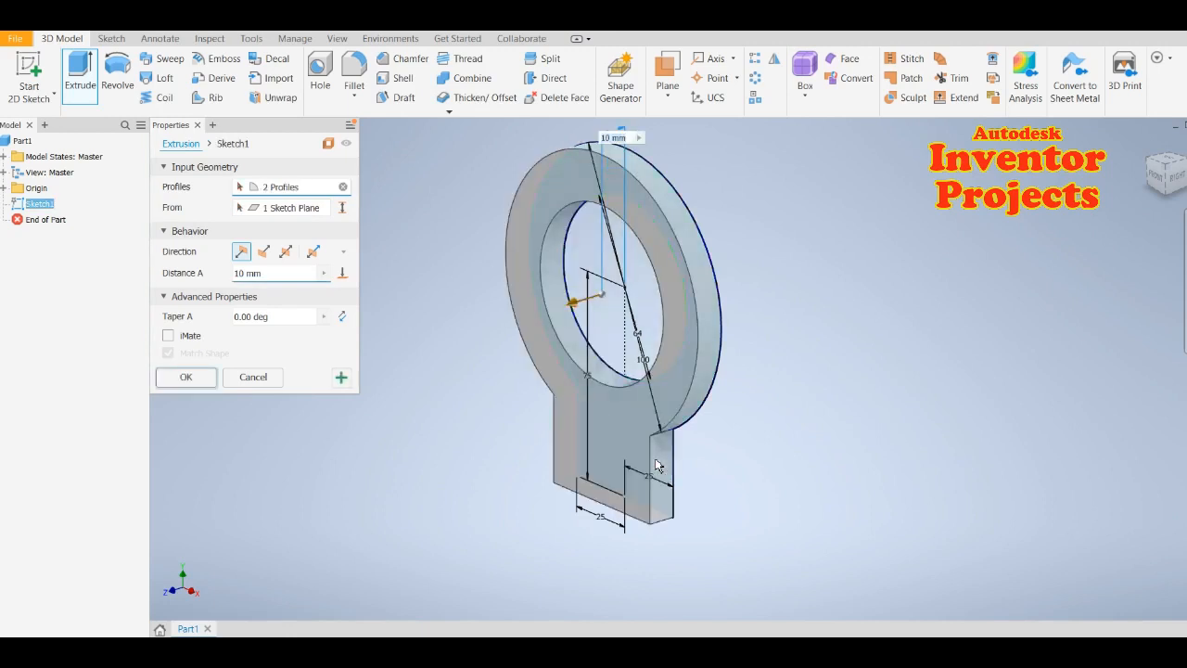
click(285, 251)
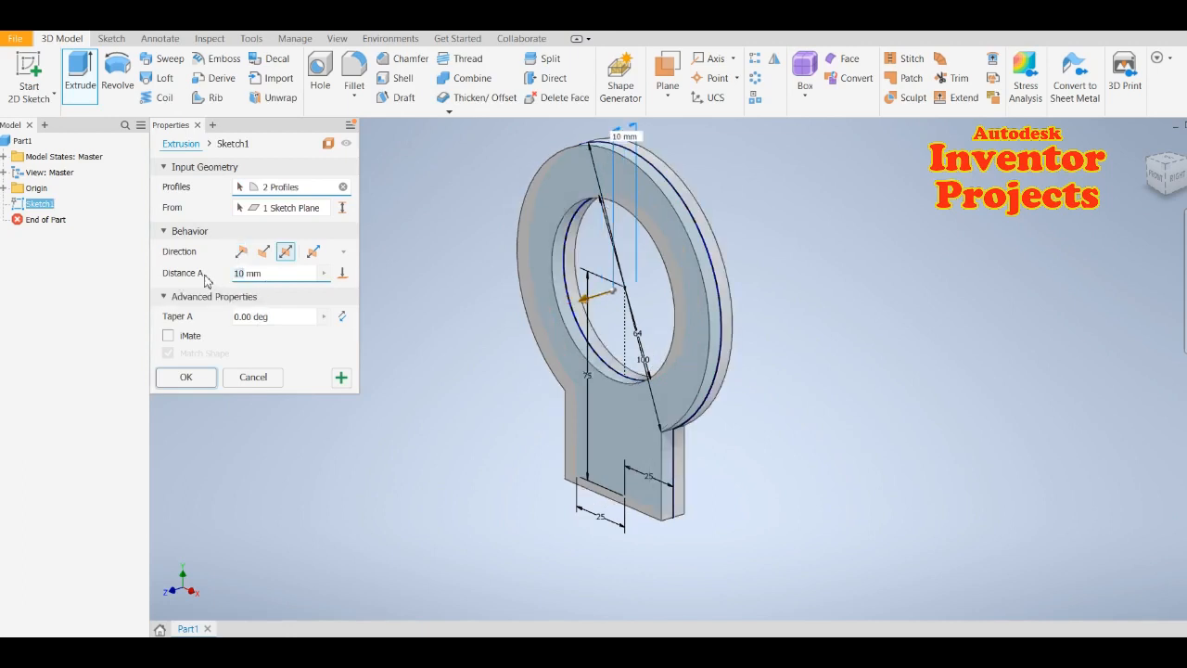
text(40)
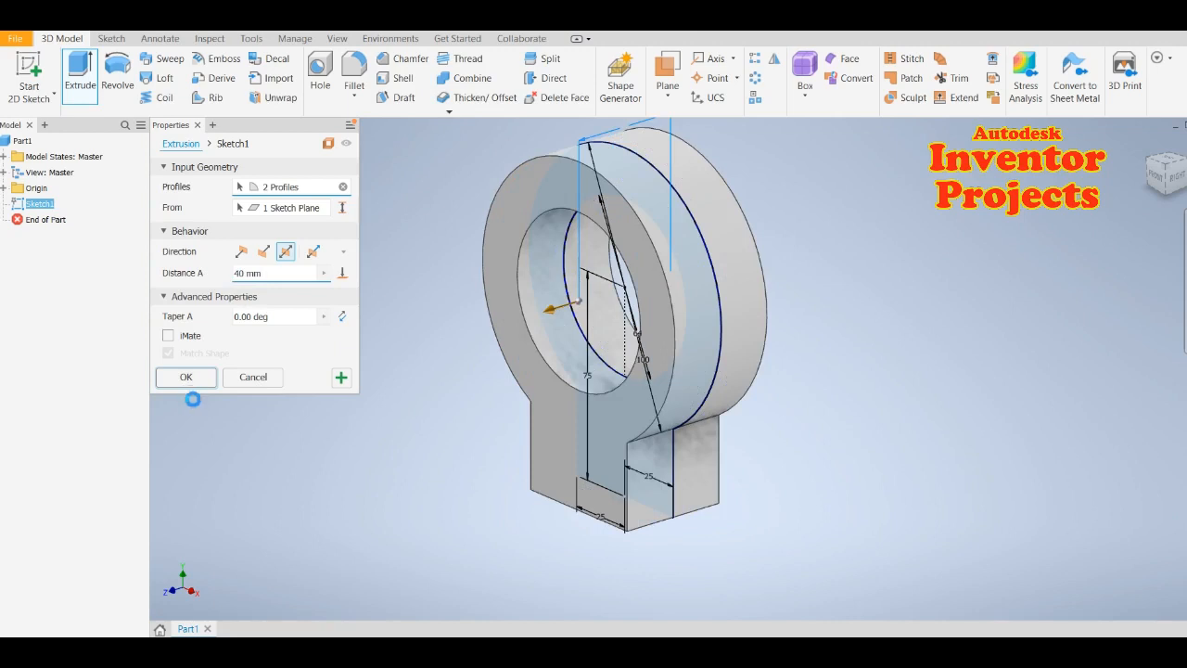
key(Return)
middle_drag(790, 433, 781, 470)
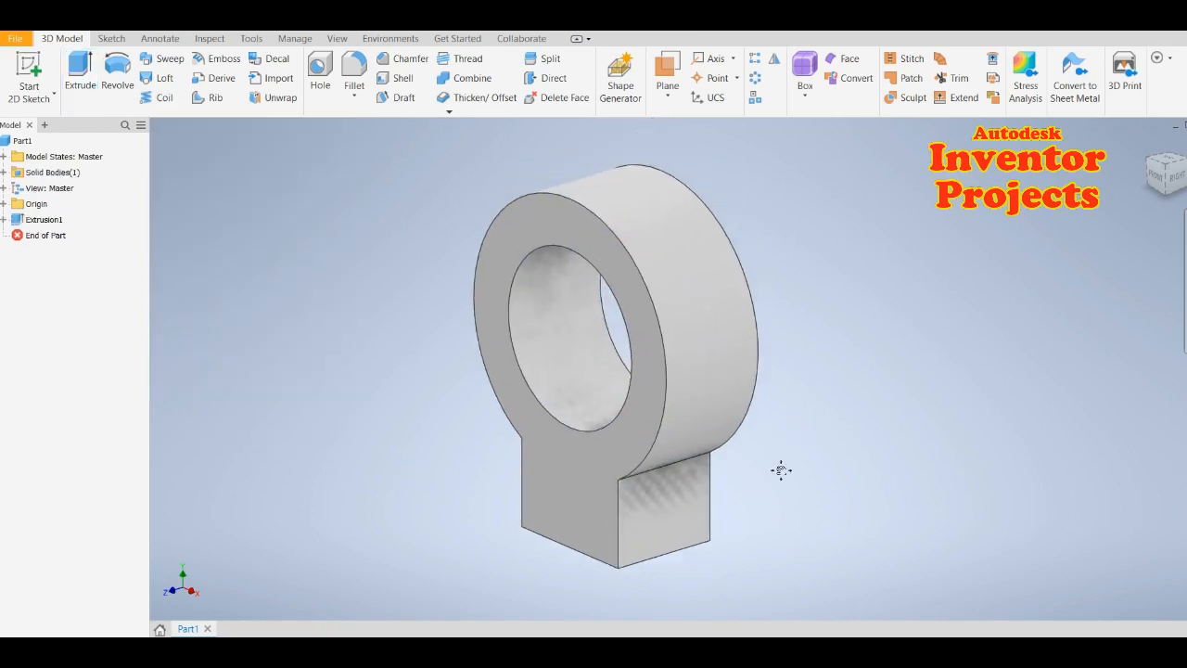
Apply the Metal 1400F Hot appearance to the whole part
click(25, 141)
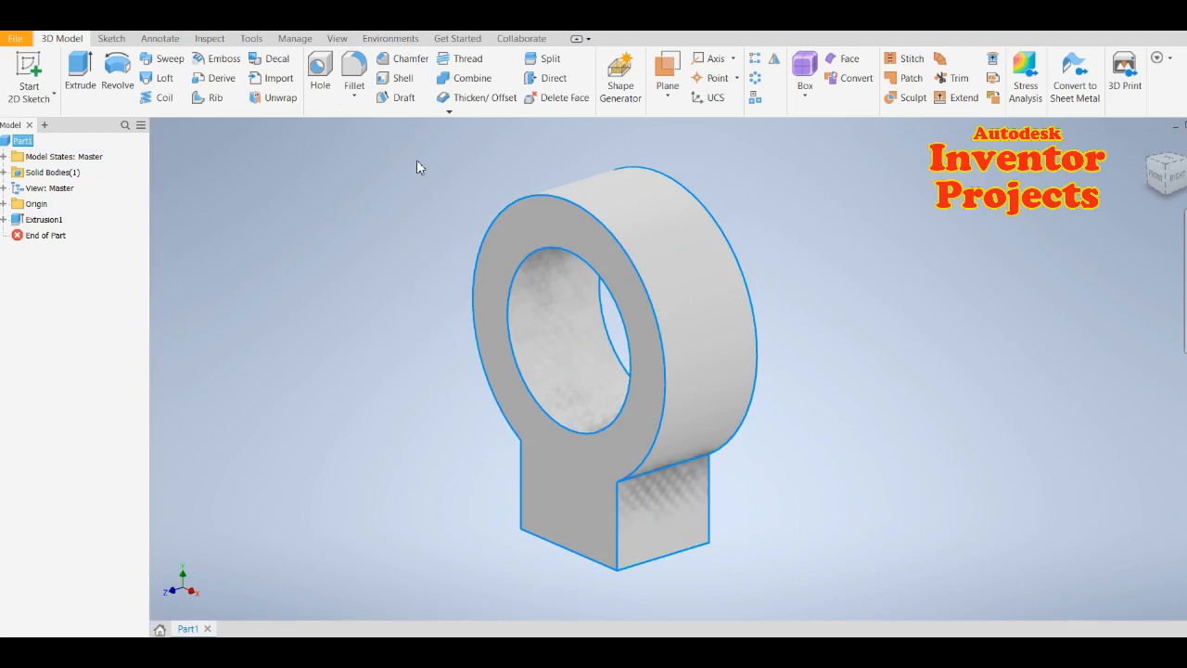
click(418, 22)
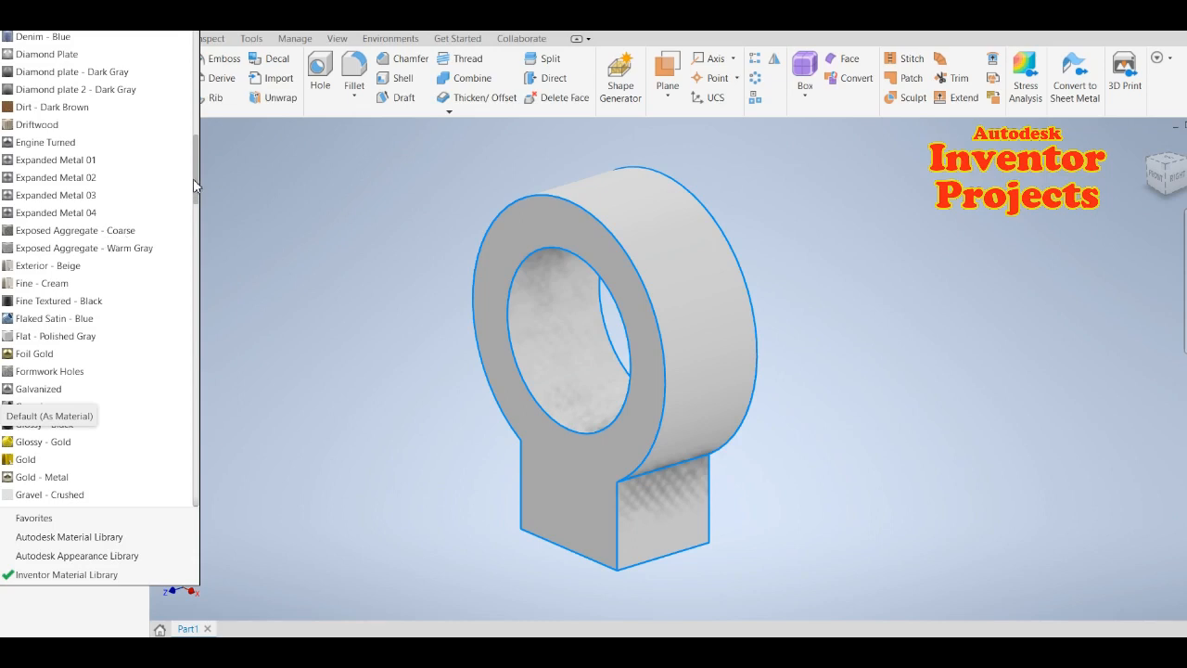
drag(194, 176, 185, 273)
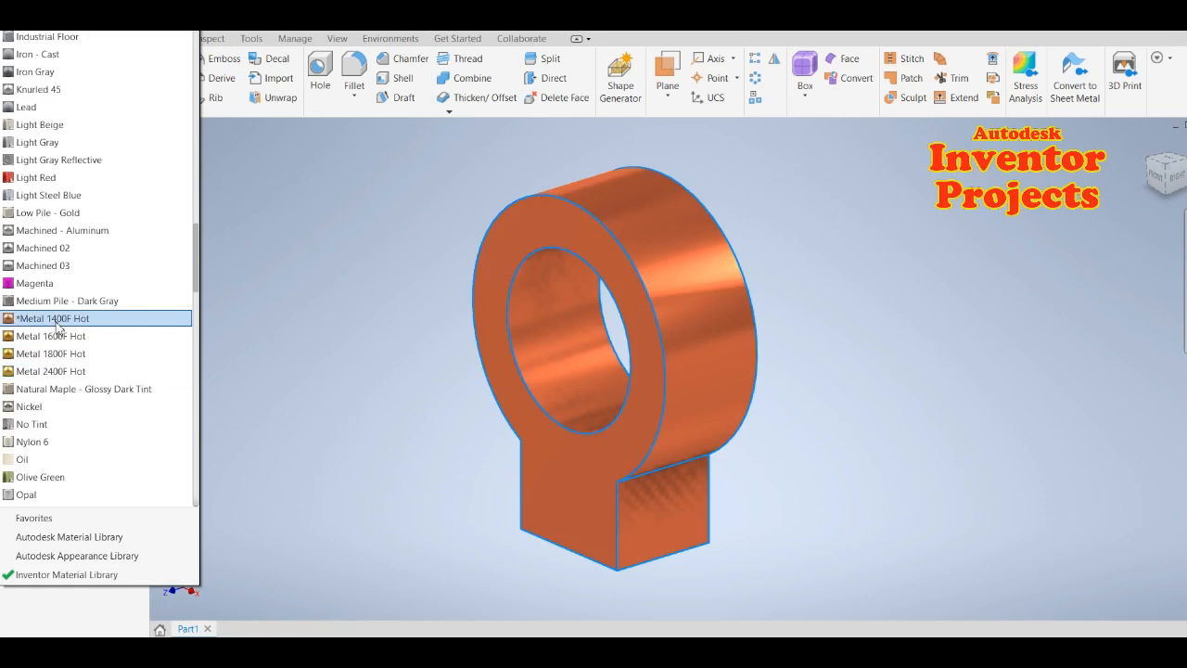
click(283, 393)
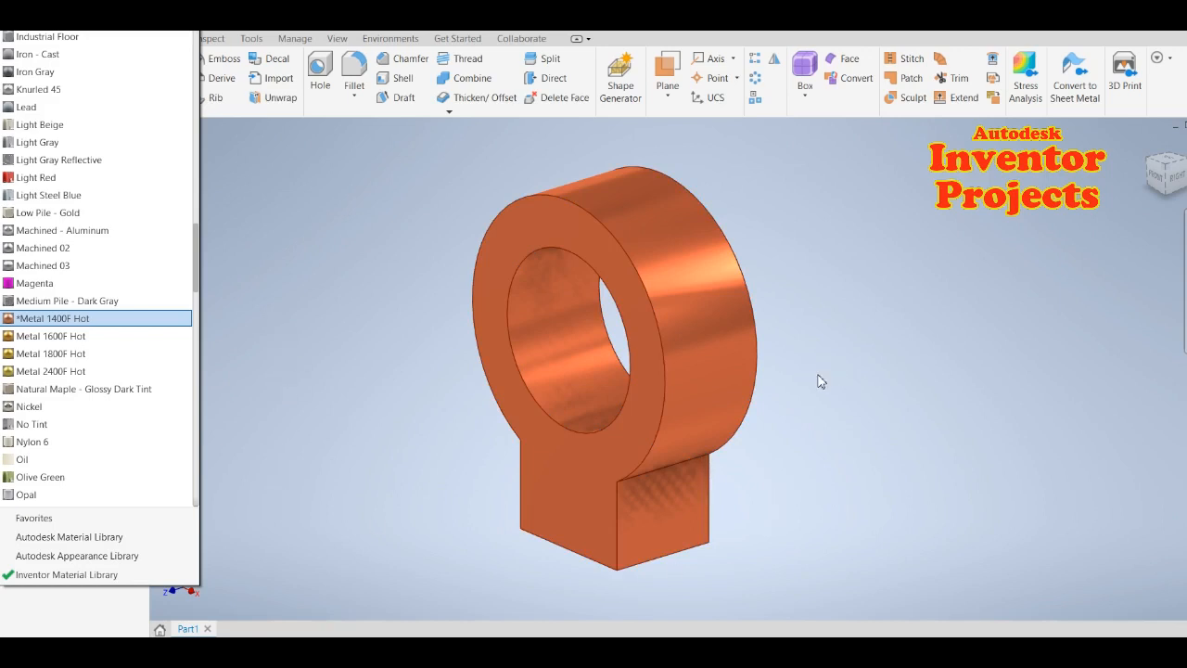
Create a new sketch on the front face of the ring and base
shift+middle_drag(813, 373, 725, 349)
drag(780, 333, 862, 337)
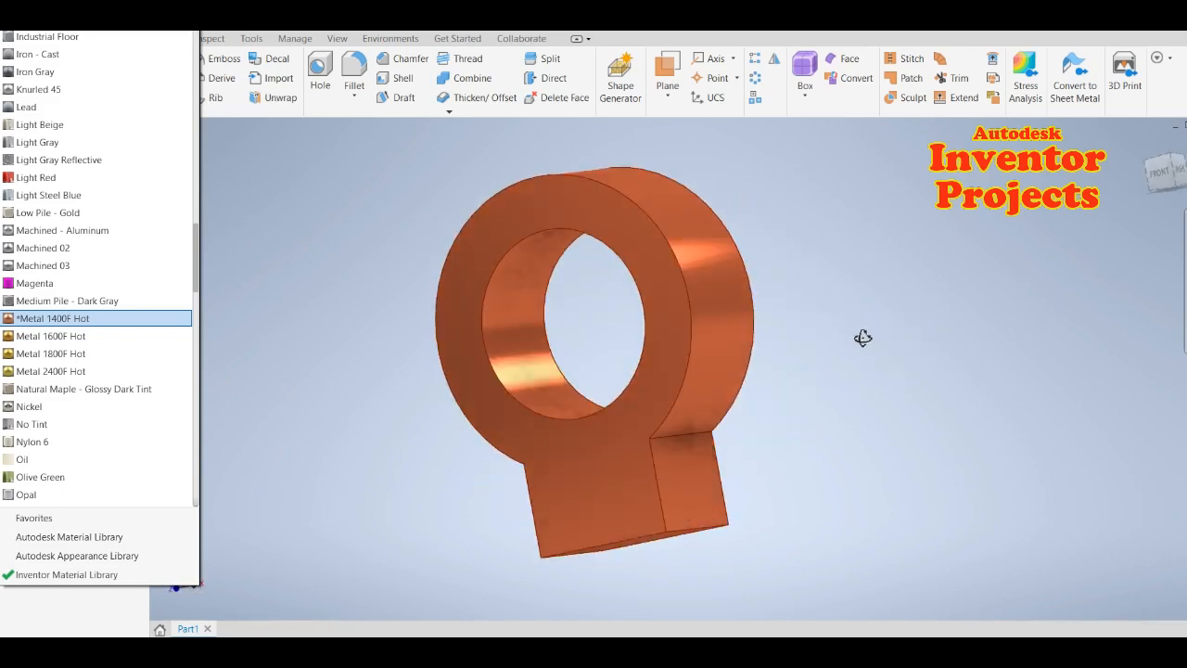
click(599, 457)
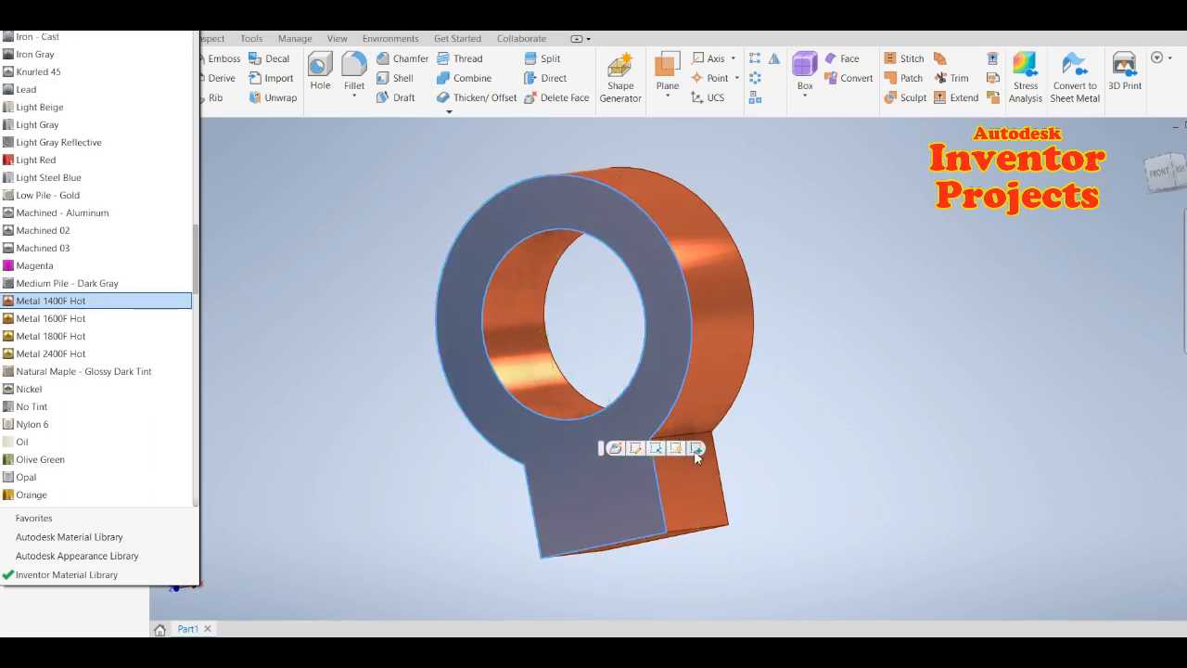
click(696, 449)
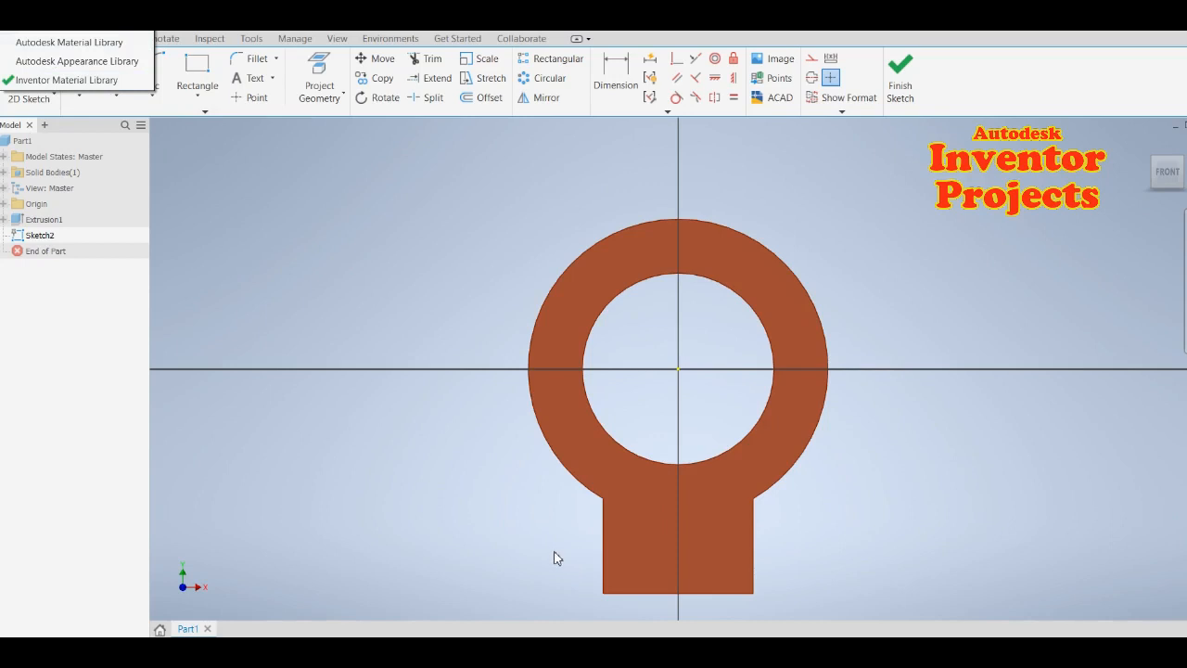
Sketch a narrow vertical rectangle about 16 mm wide from just below the ring's centre to below the base
click(196, 69)
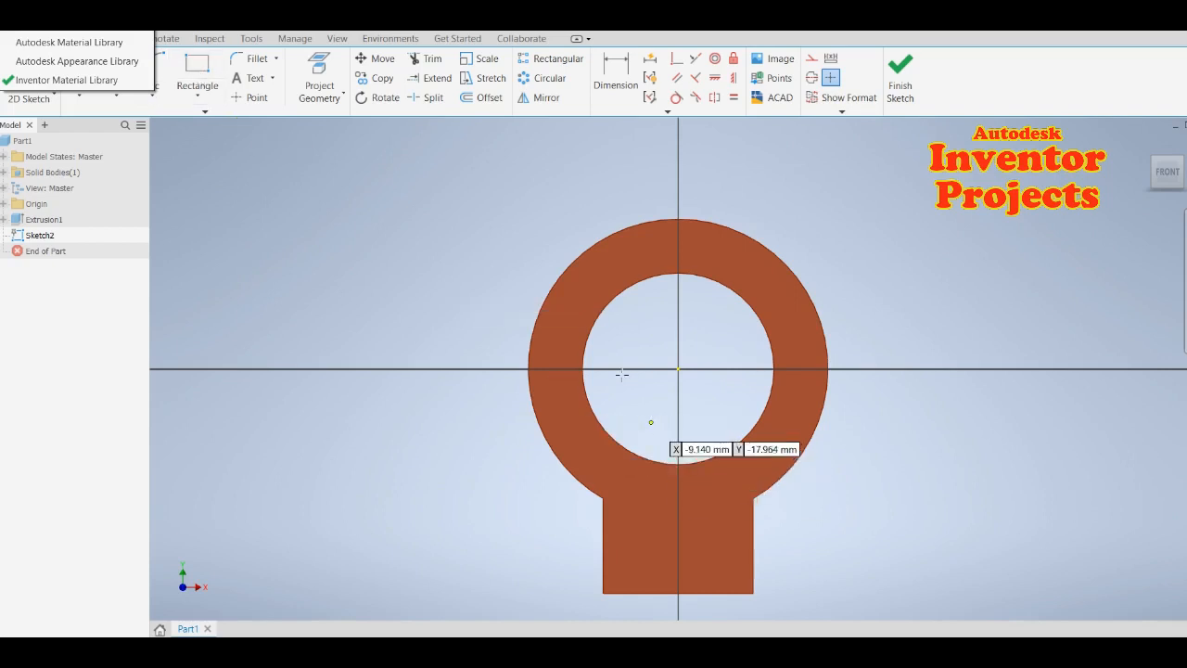
middle_drag(654, 425, 575, 301)
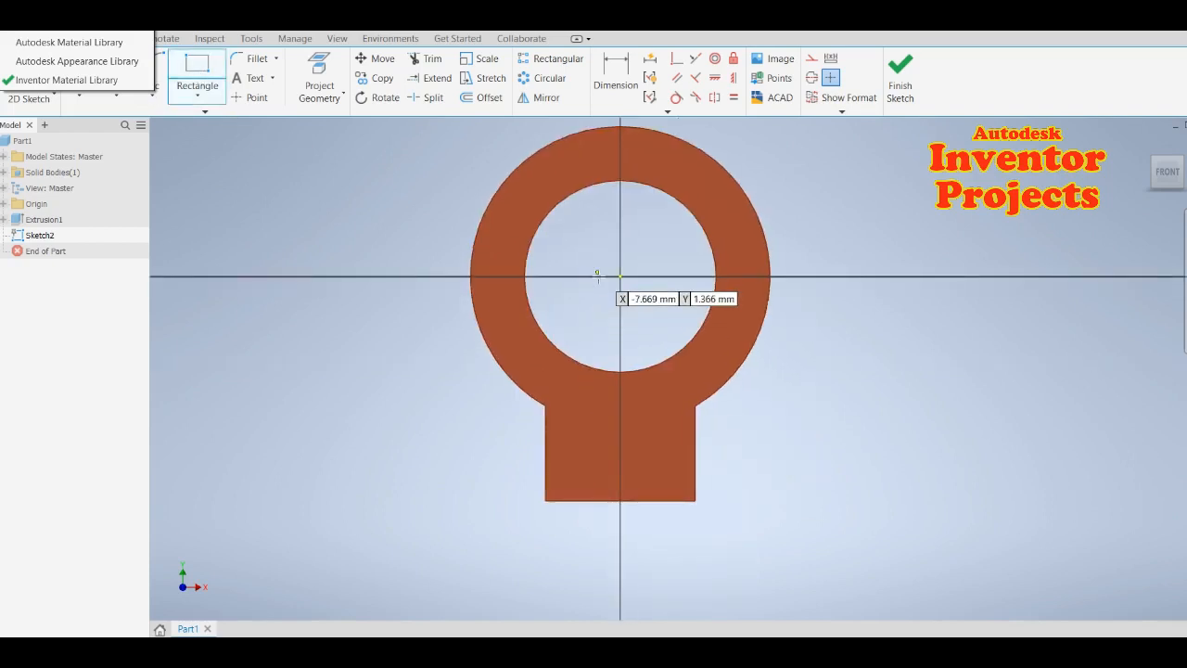
click(595, 289)
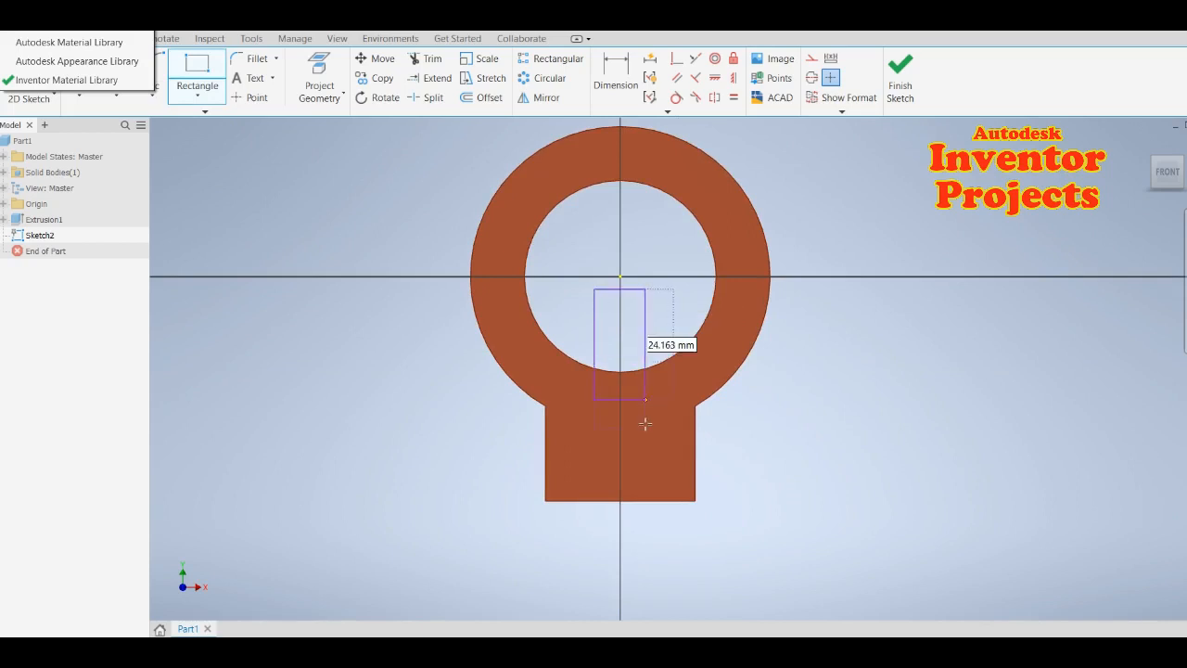
click(641, 562)
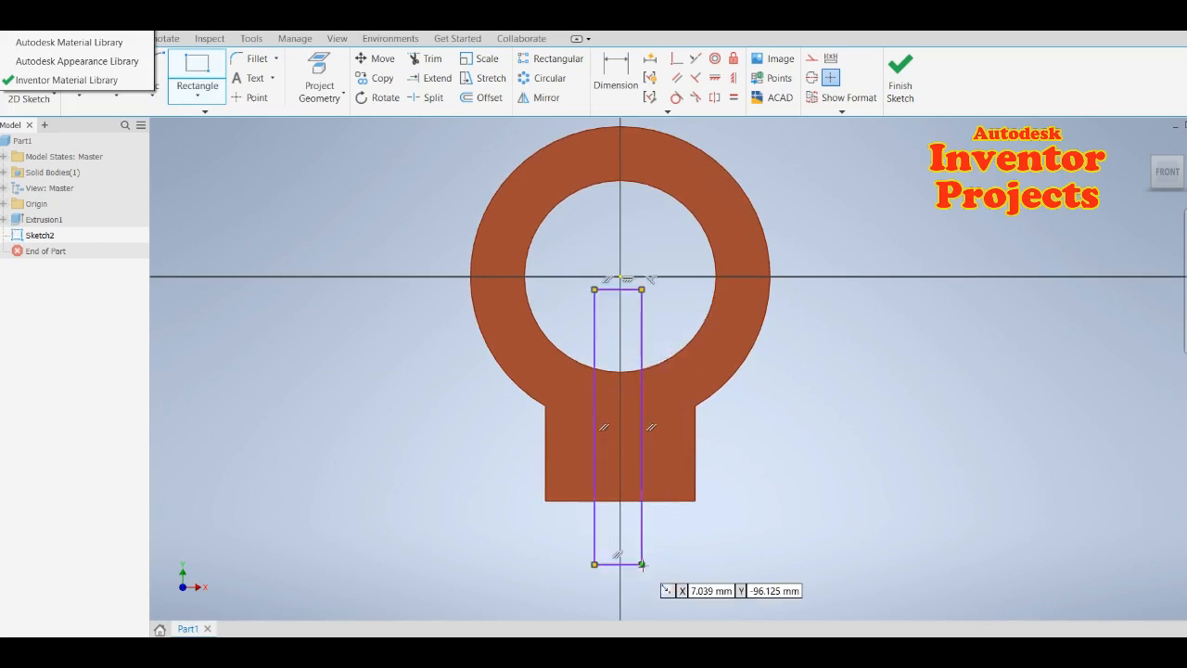
key(Escape)
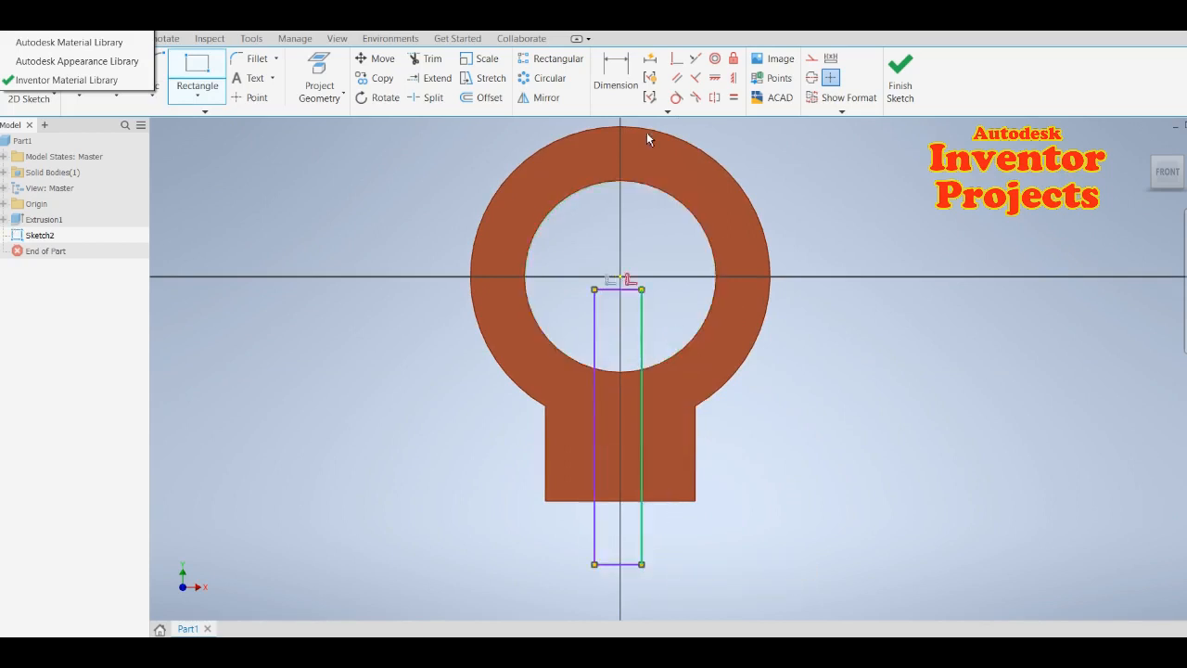
Dimension the narrow rectangle's upper edge and set its width to 6 mm
click(620, 84)
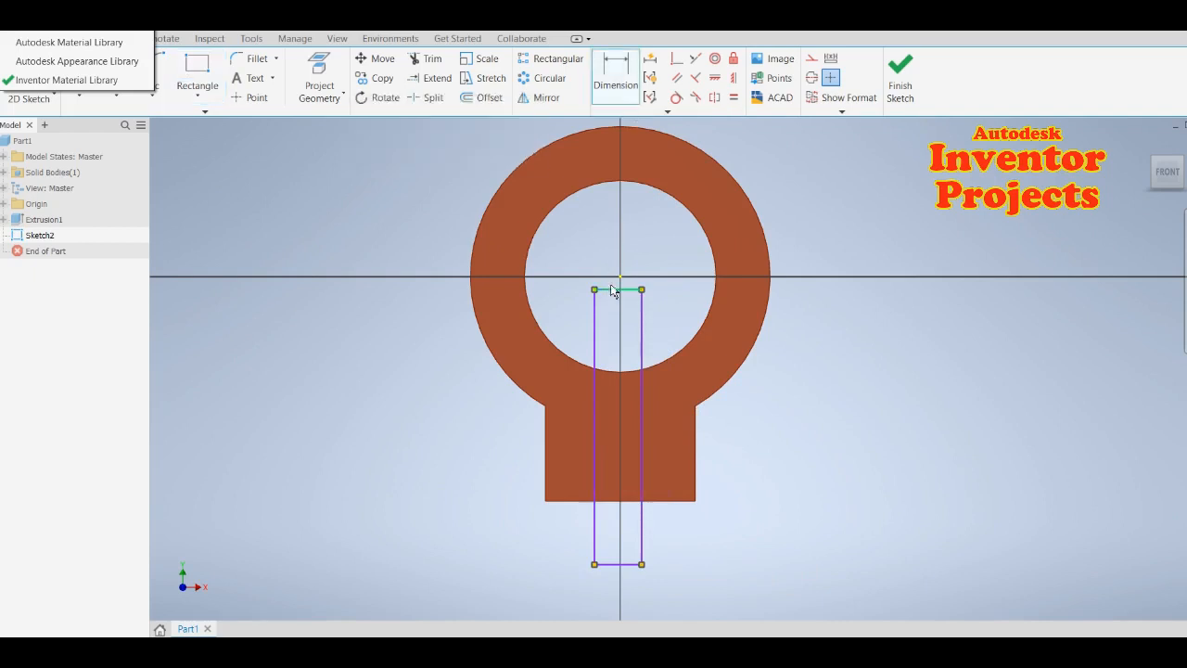
click(617, 289)
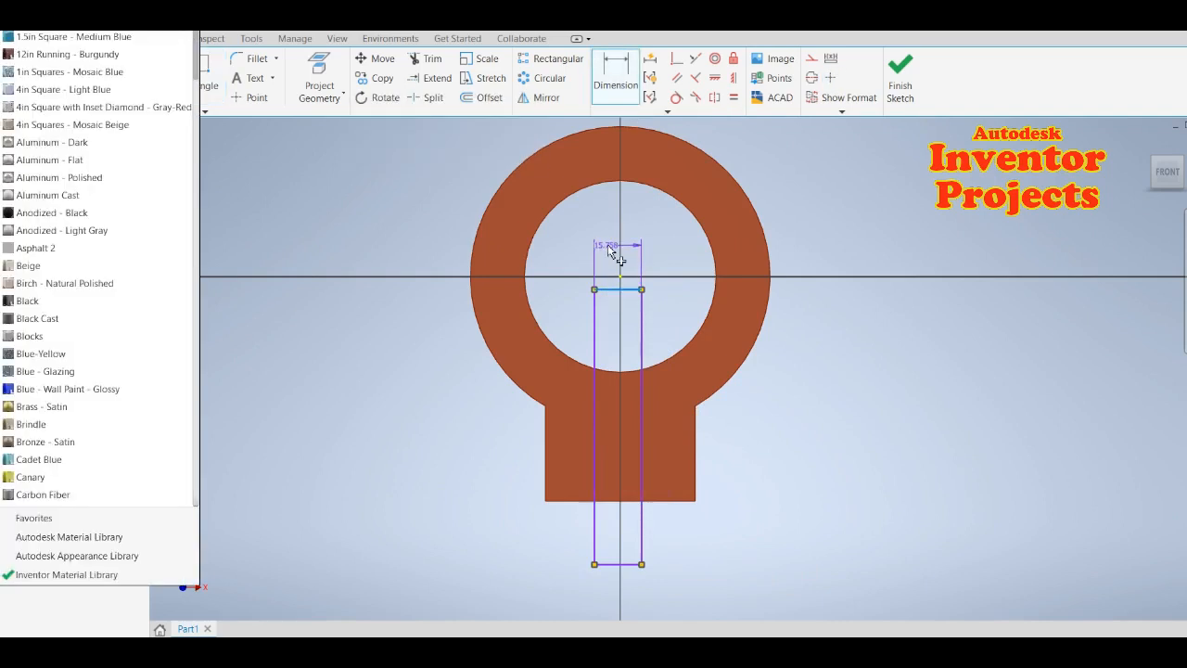
click(617, 258)
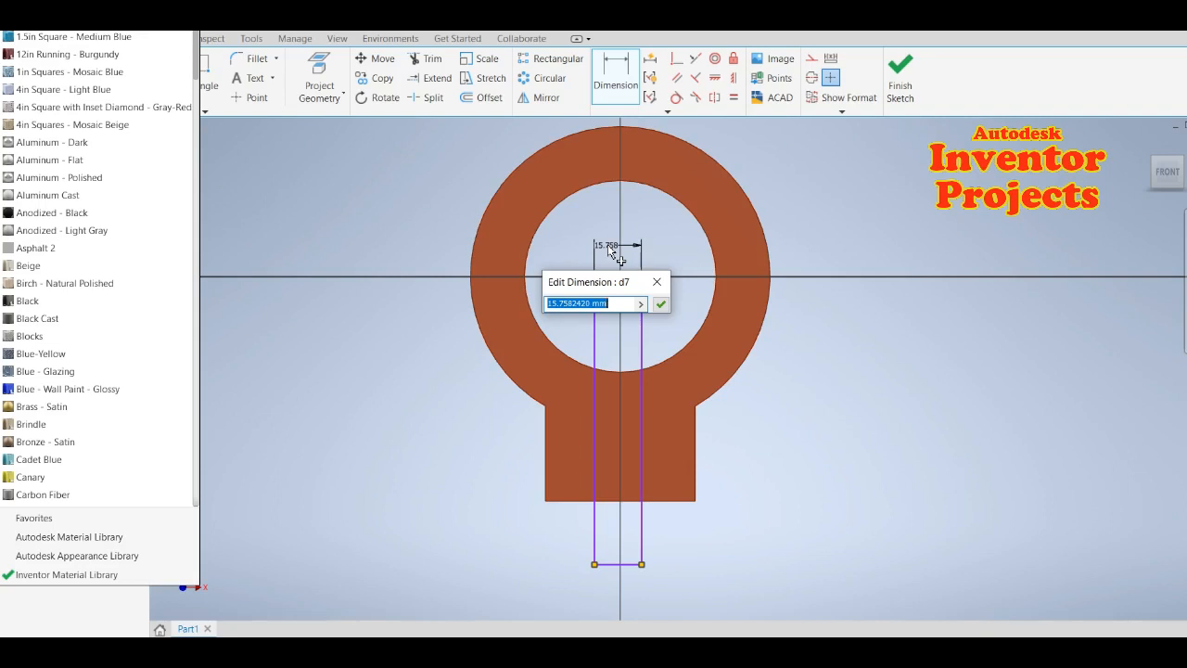
text(6)
click(660, 305)
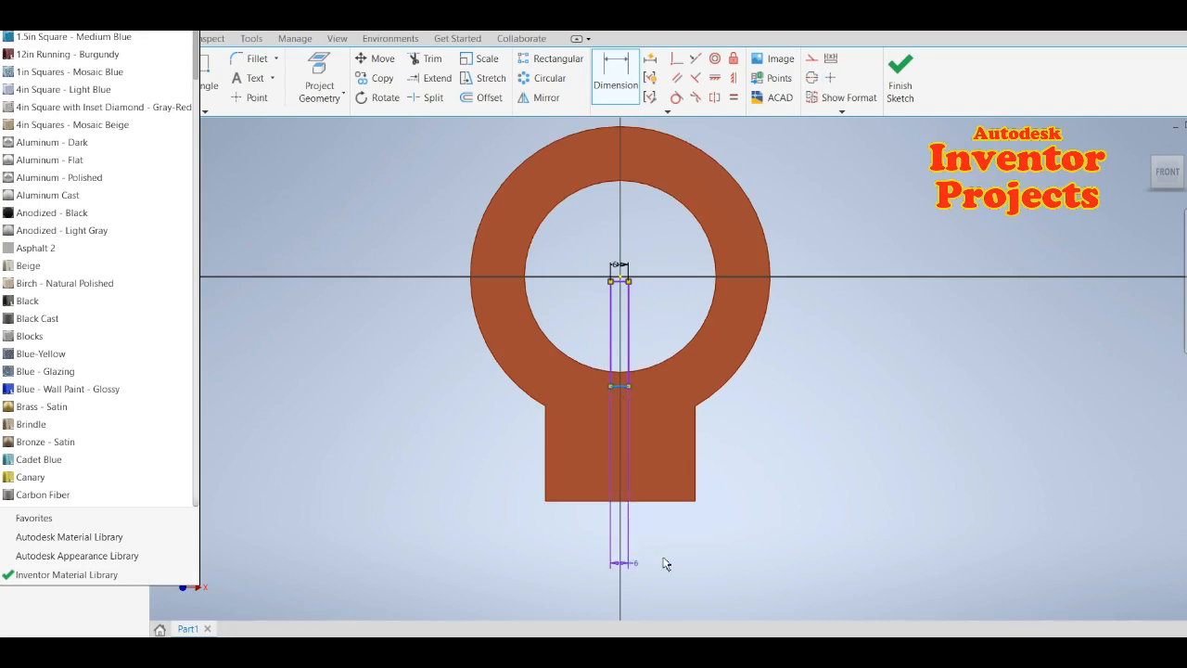
Add a driven width dimension to the narrow rectangle's lower edge below the base
click(635, 555)
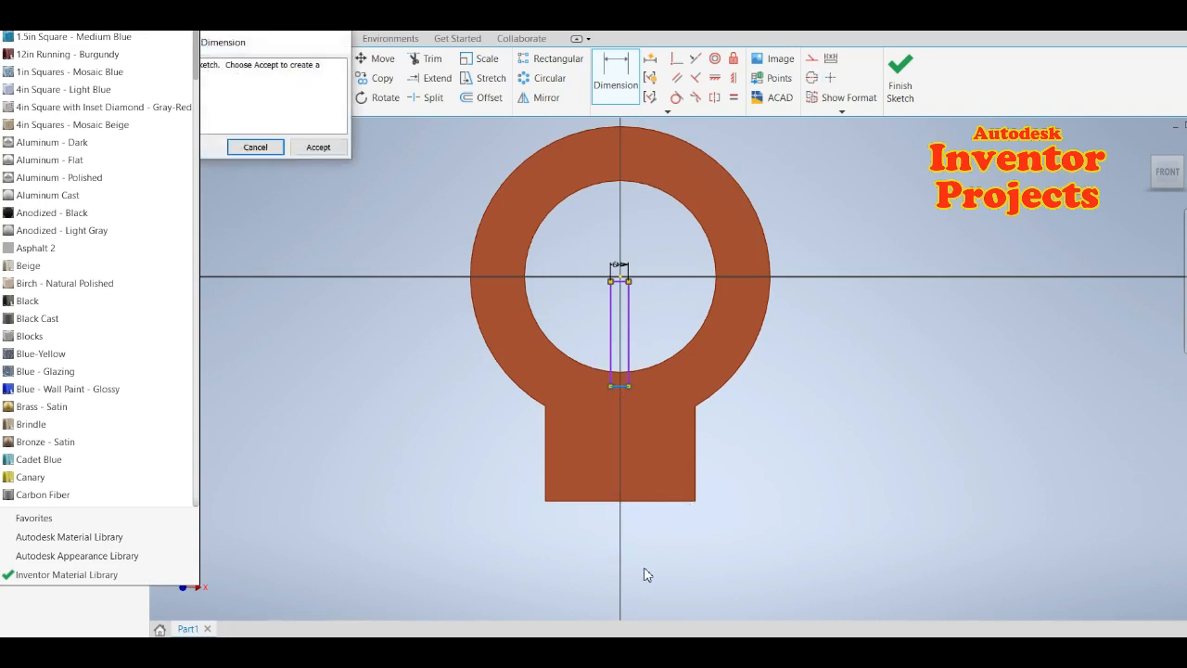
click(315, 148)
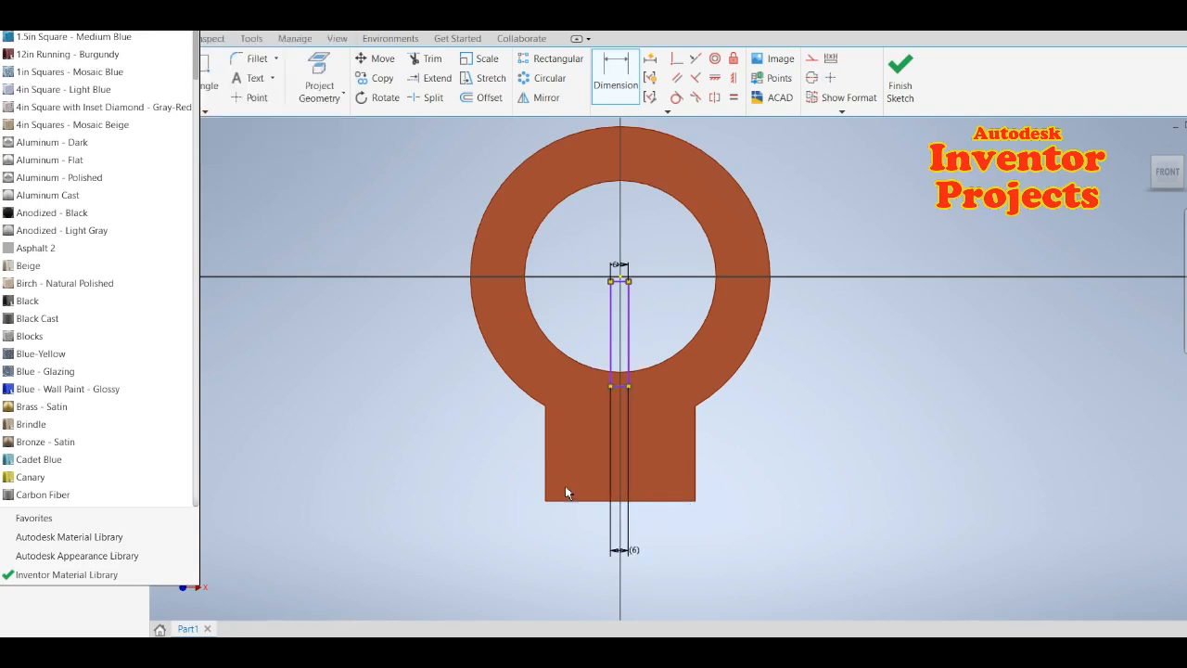
key(Escape)
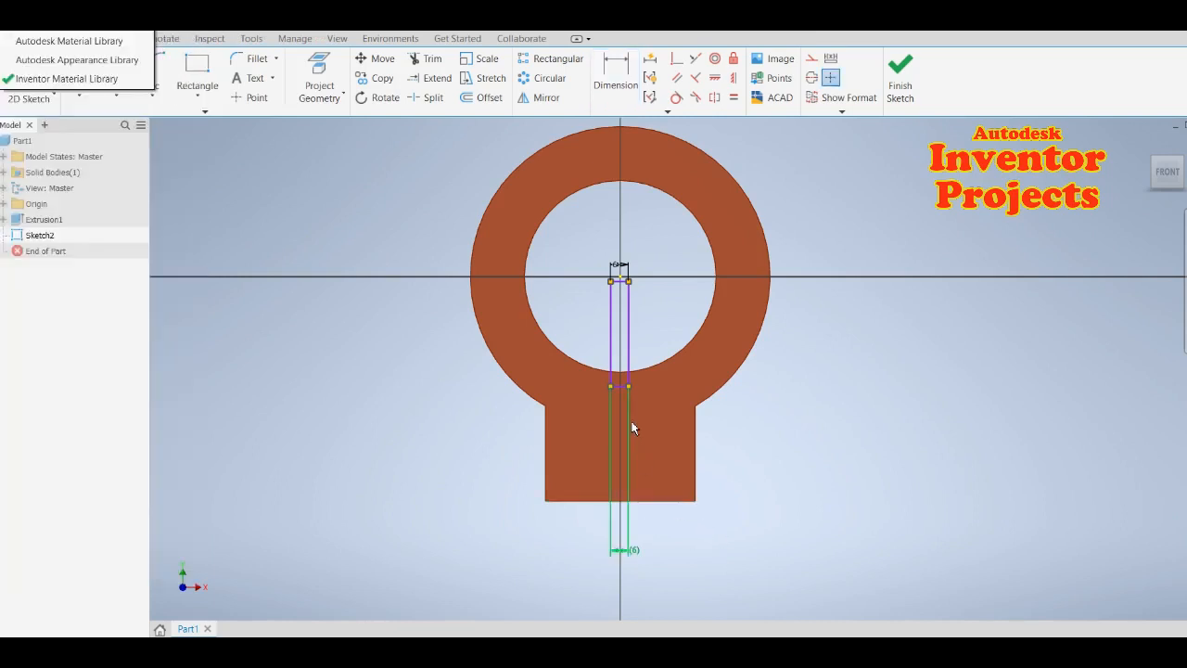
drag(623, 385, 625, 525)
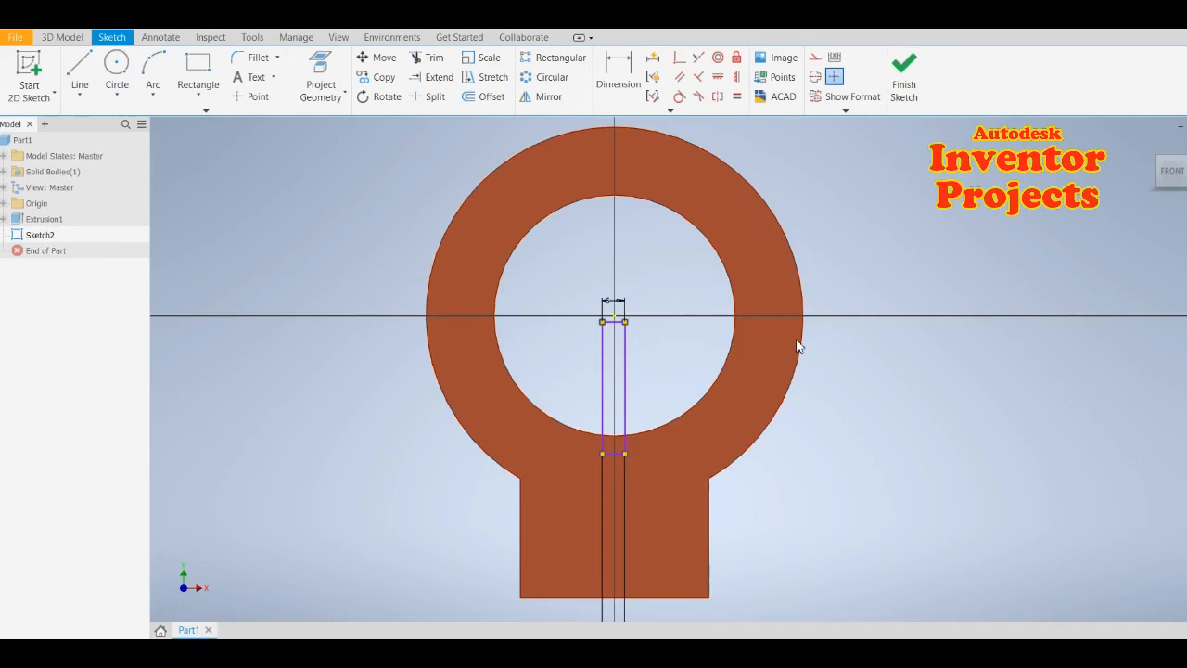
Constrain the midpoint of the narrow rectangle's upper edge to the origin, and set the rectangle's height to 50 mm
click(679, 57)
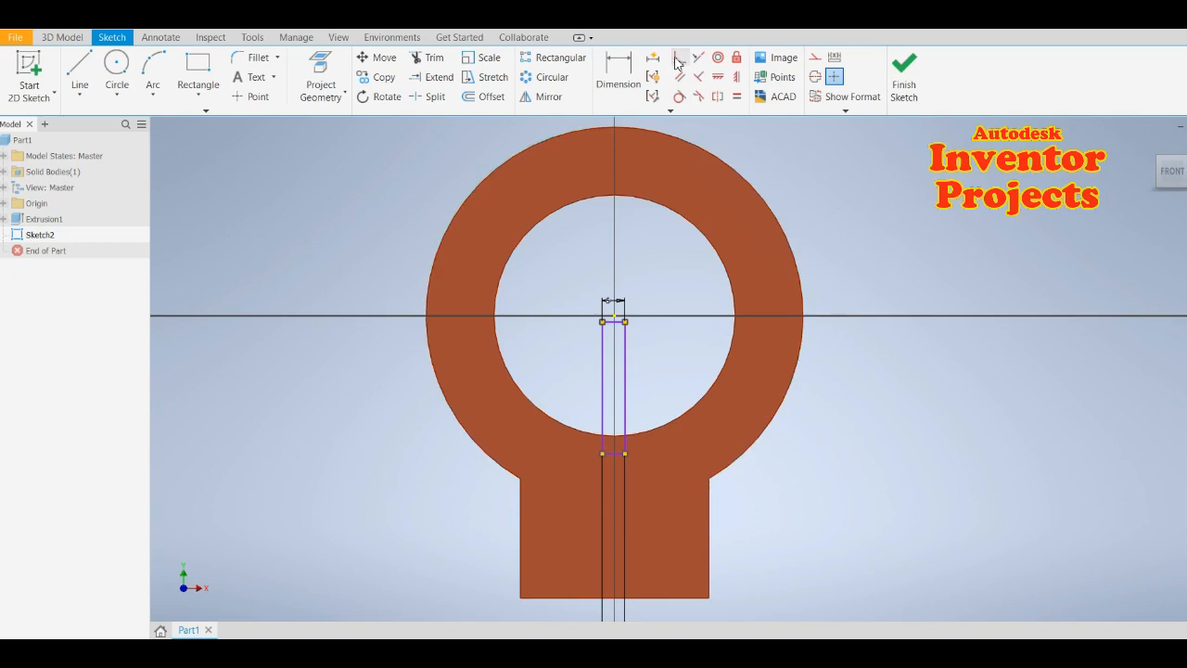
click(614, 321)
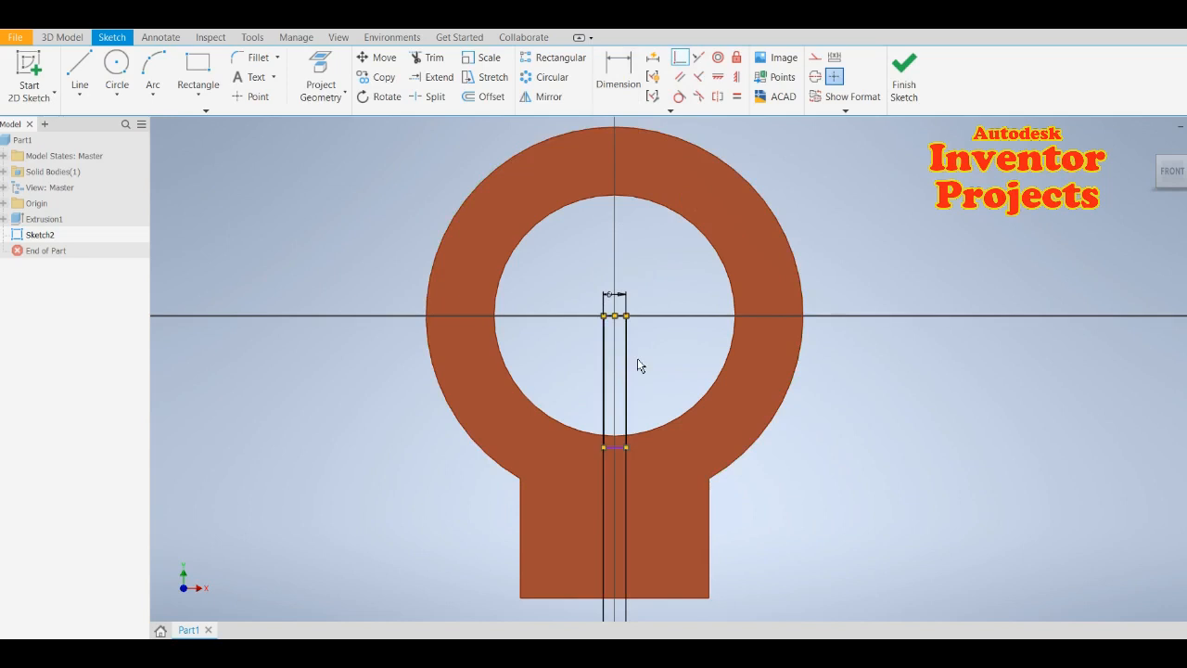
key(d)
click(626, 380)
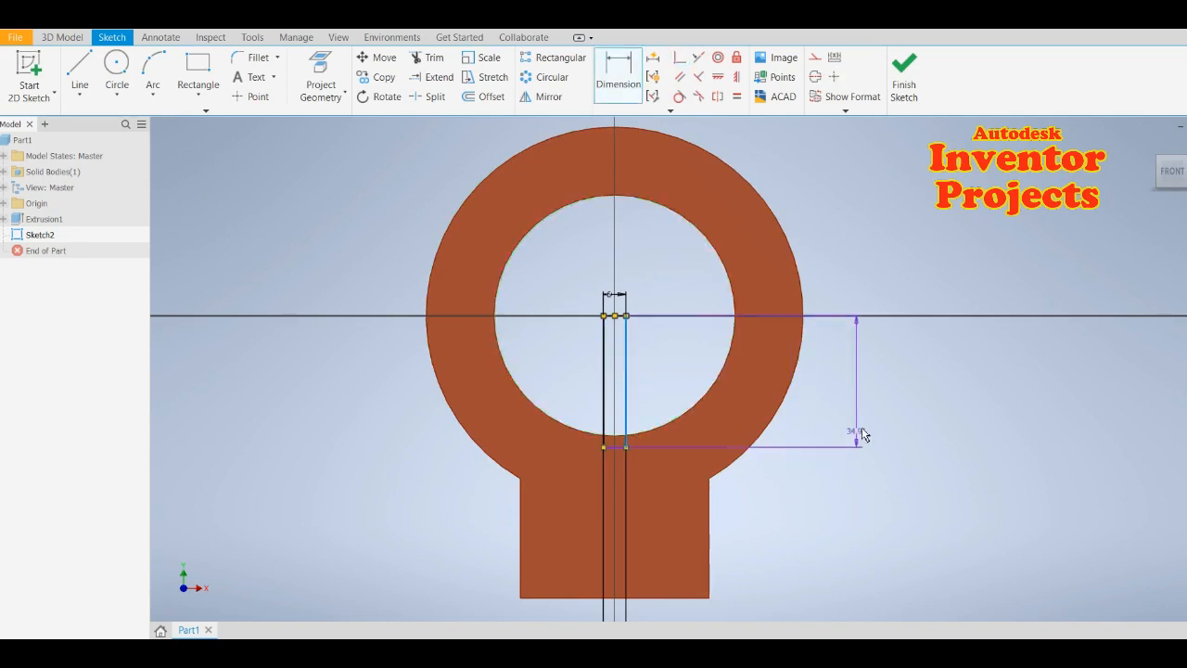
click(897, 386)
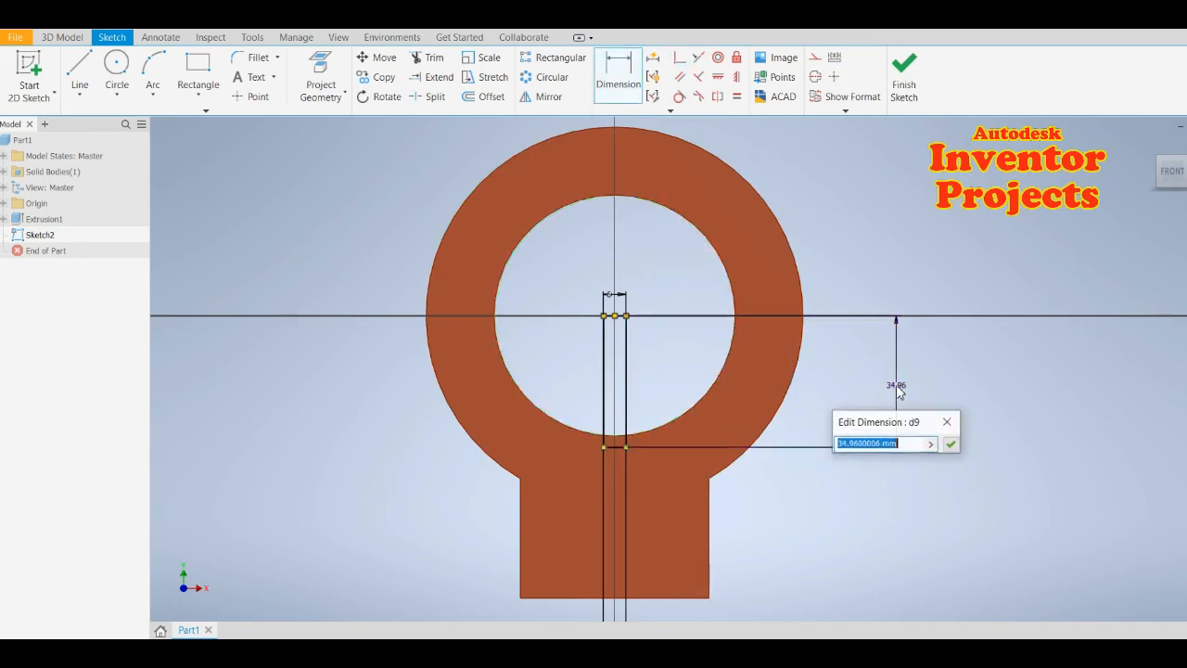
text(50)
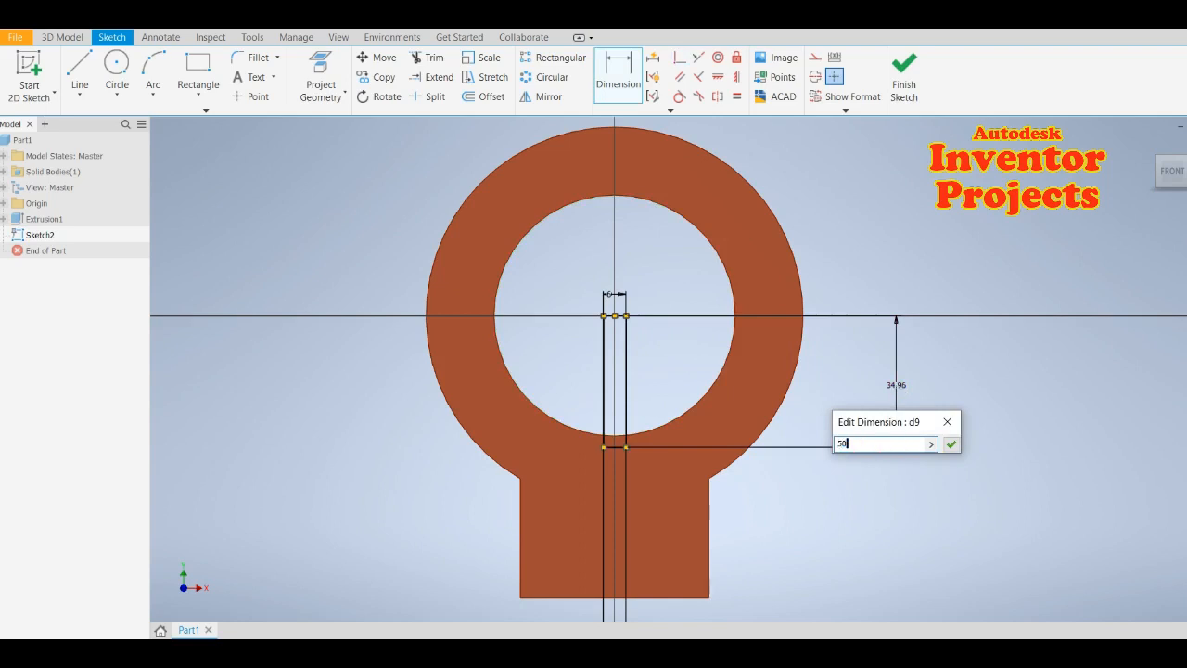
click(950, 444)
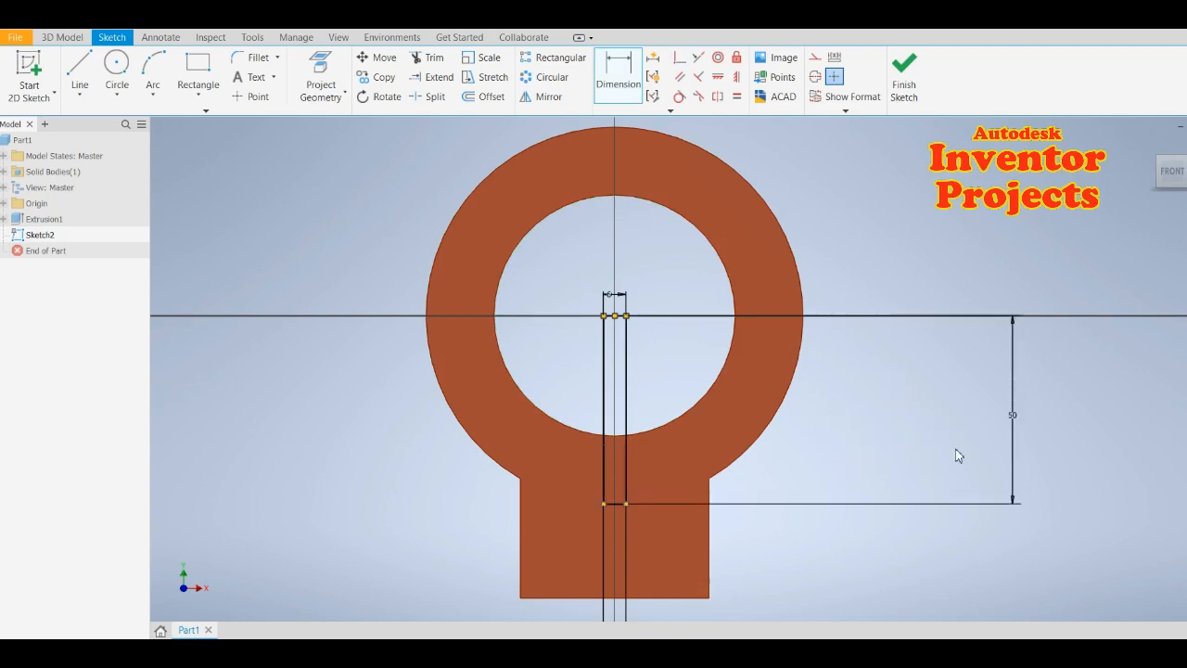
Set the narrow rectangle's height to 100 mm and finish the sketch
double_click(1014, 413)
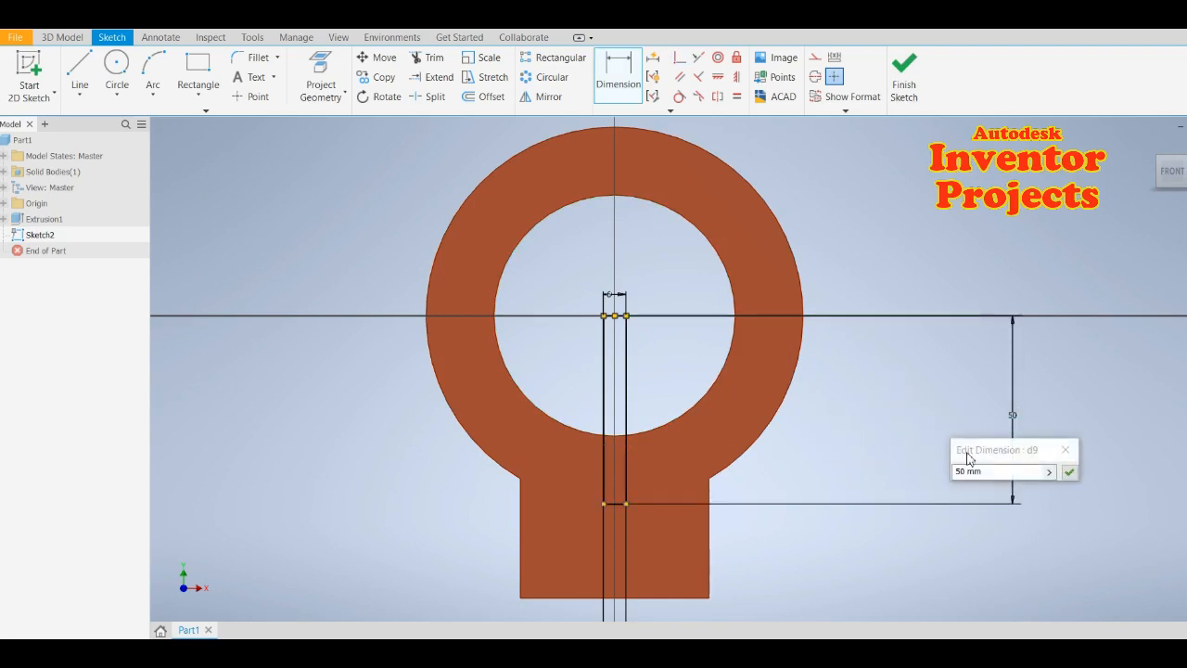
drag(970, 472, 942, 472)
text(100)
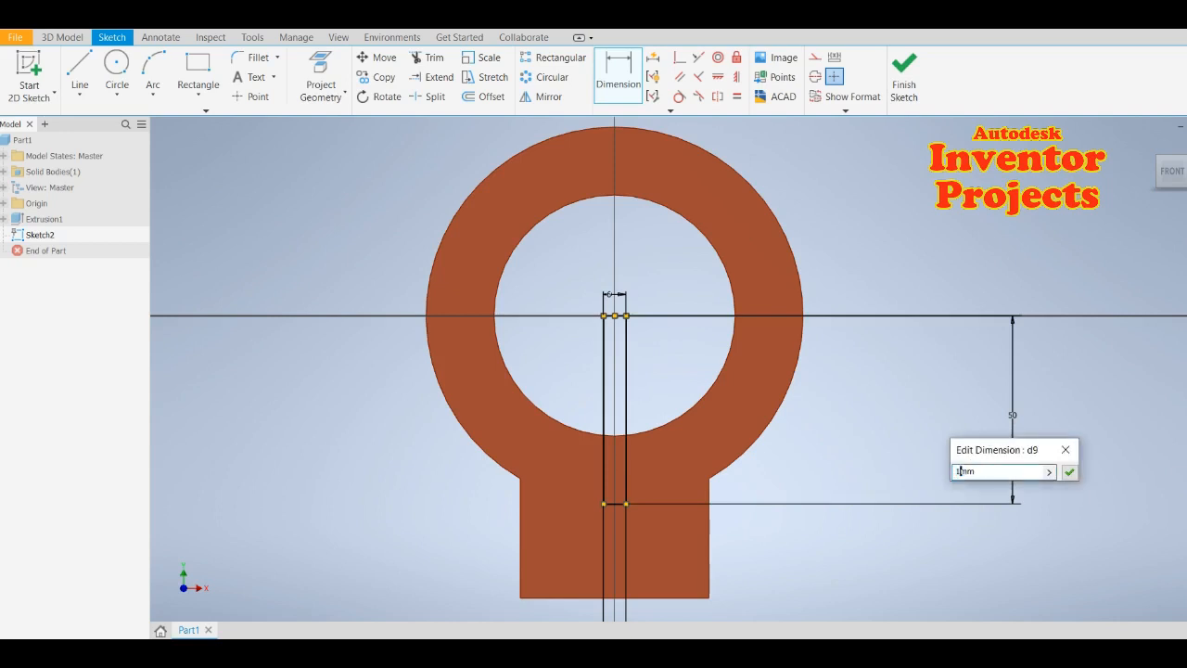
click(1070, 472)
scroll(617, 311, up, 3)
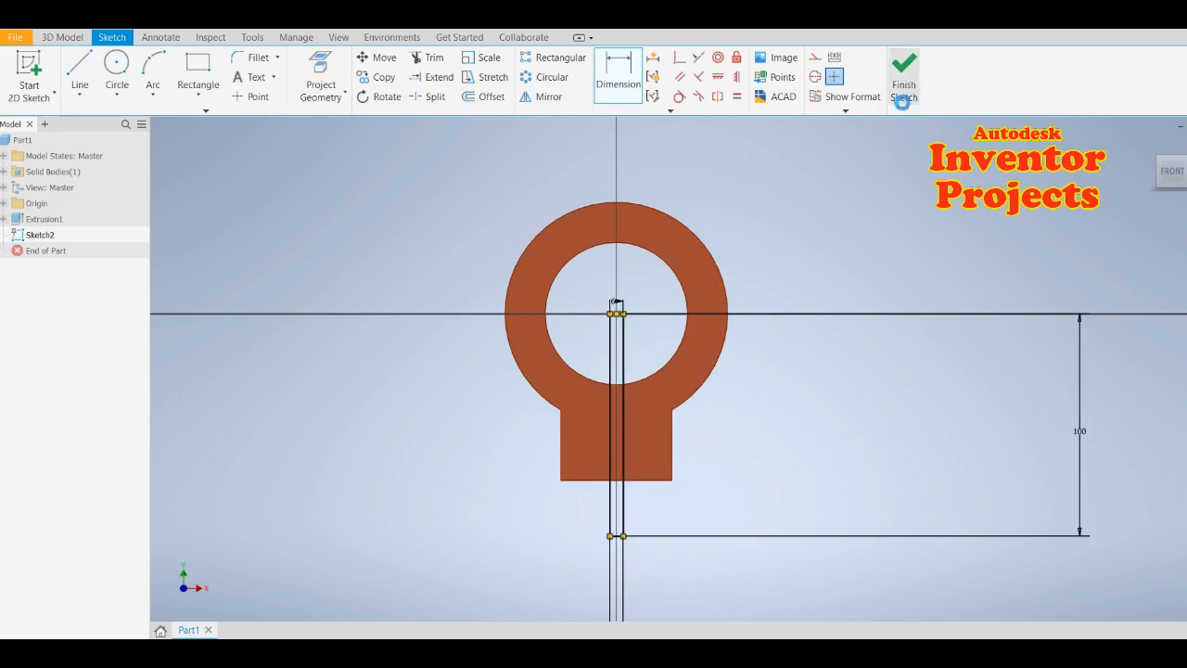
click(903, 84)
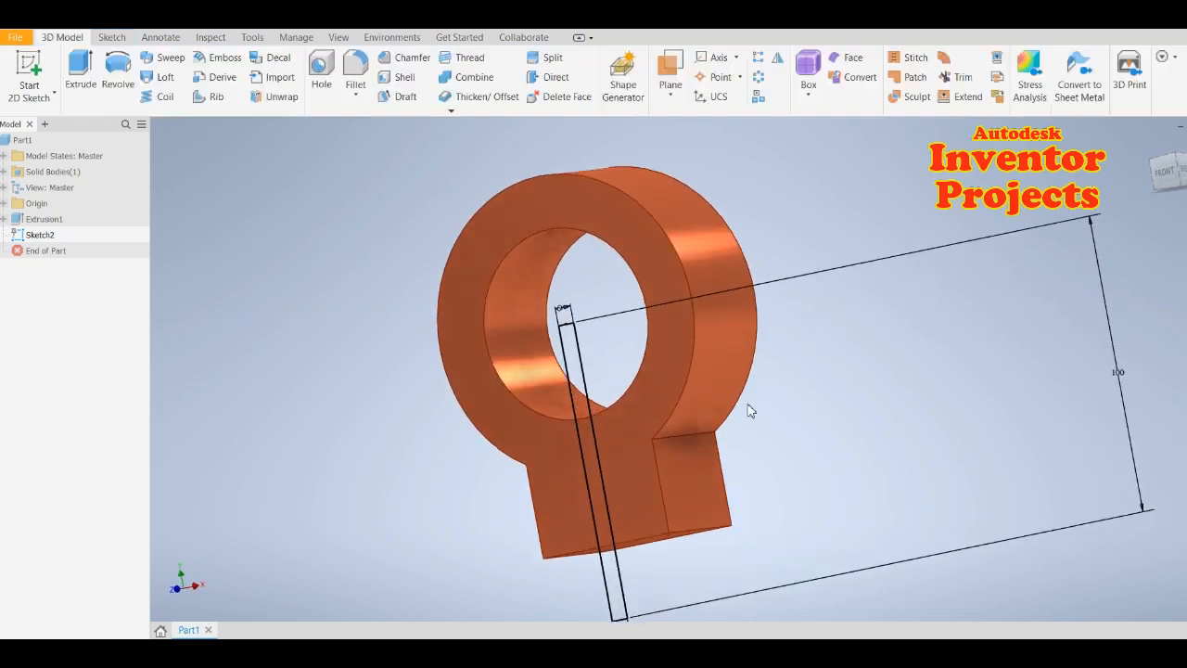
Extrude the narrow rectangle as a through-all cut in the flipped direction to slot the ring's base
click(85, 71)
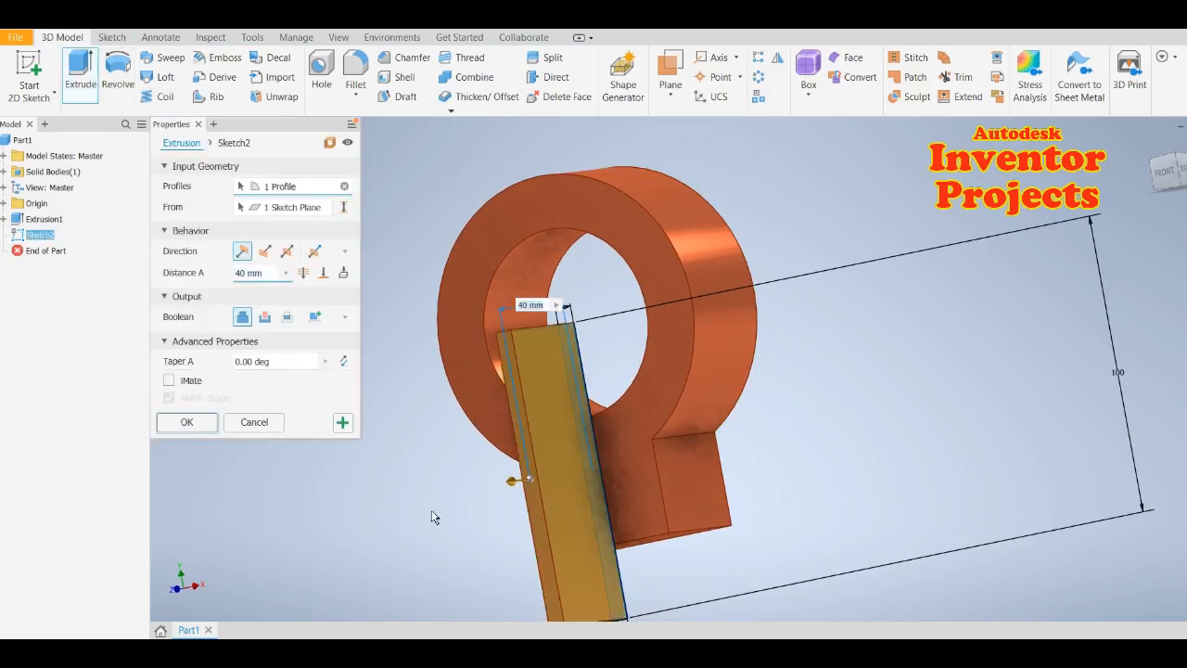
click(266, 316)
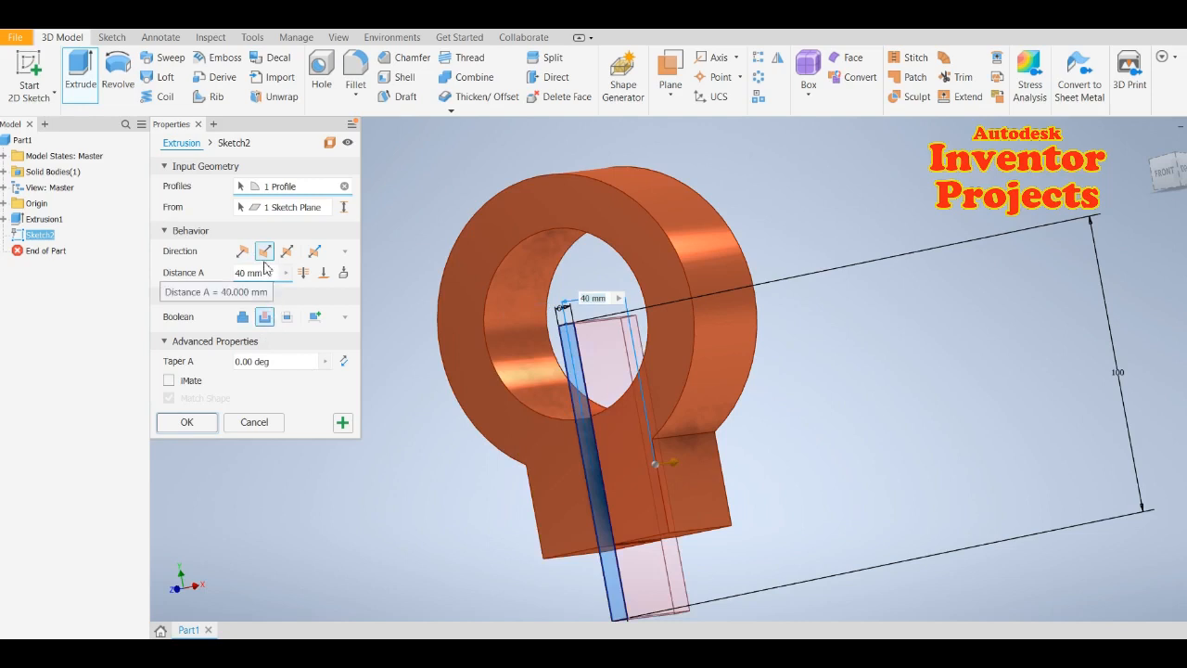
click(304, 275)
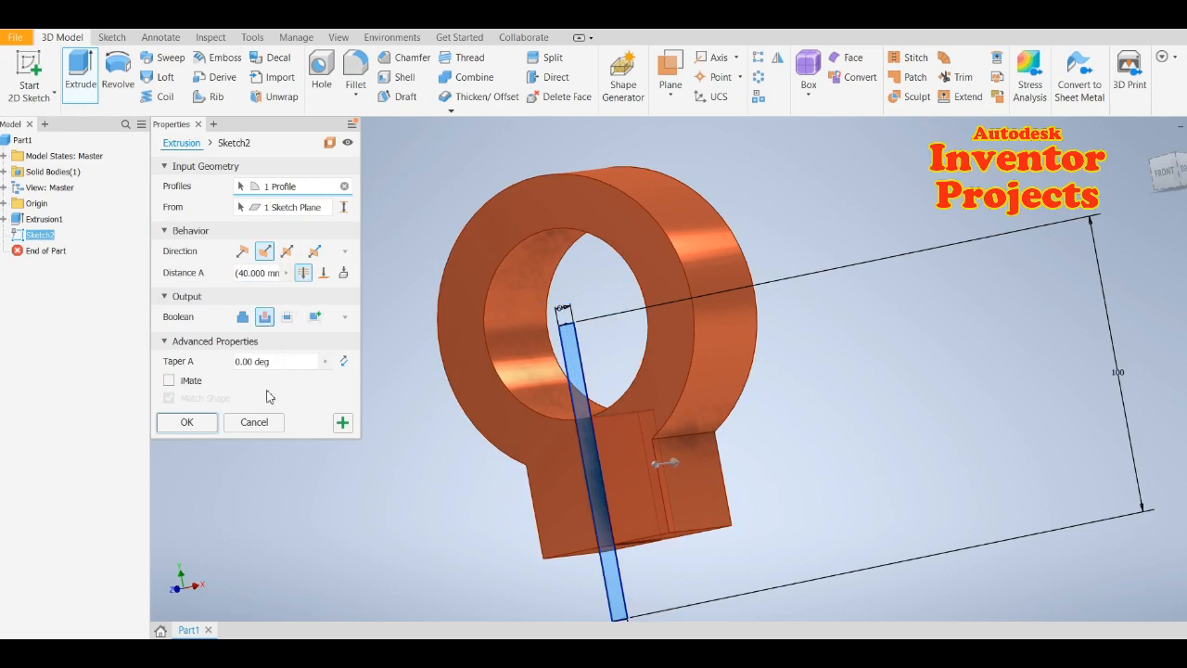
click(187, 423)
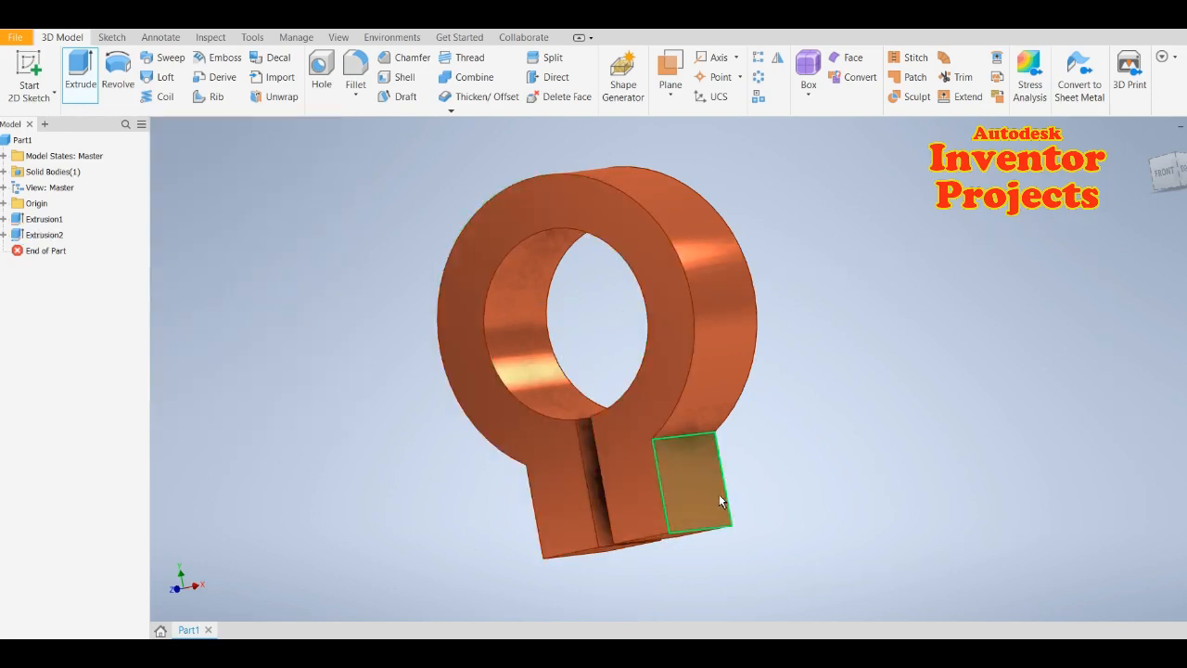
Start a new 2D sketch on the origin's XY plane
mouse_move(736, 481)
shift+middle_down()
mouse_move(825, 529)
mouse_move(789, 443)
mouse_move(889, 469)
mouse_move(899, 453)
mouse_move(800, 496)
mouse_move(755, 490)
mouse_move(779, 463)
mouse_move(785, 487)
mouse_move(755, 493)
shift+middle_up()
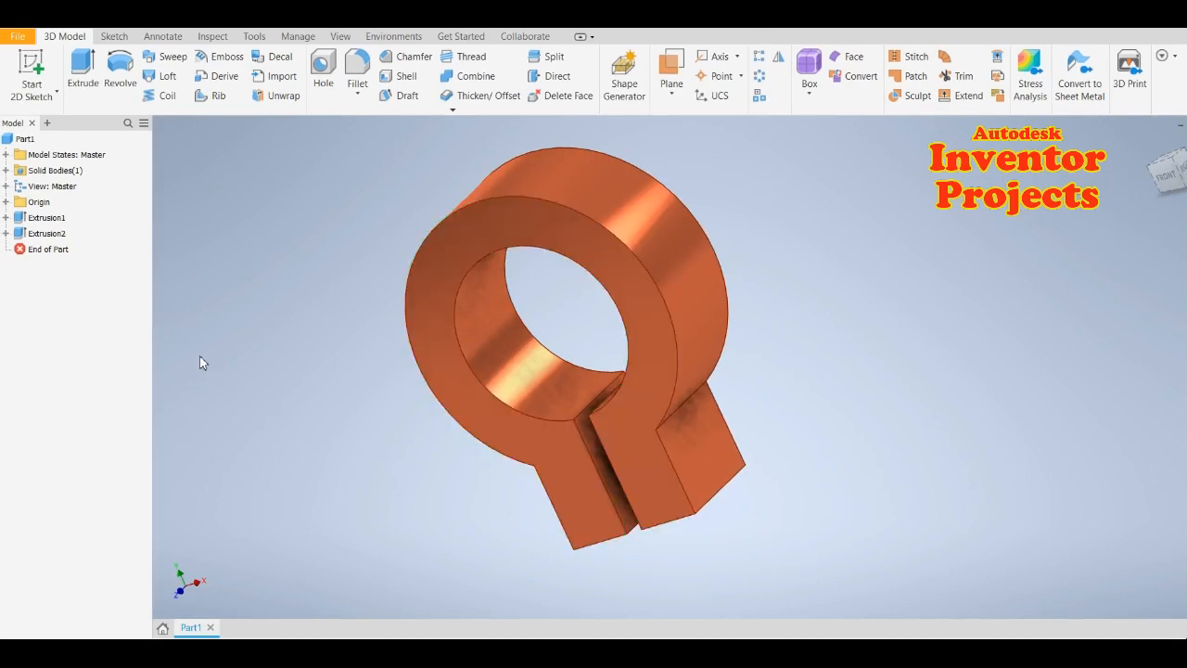
click(13, 204)
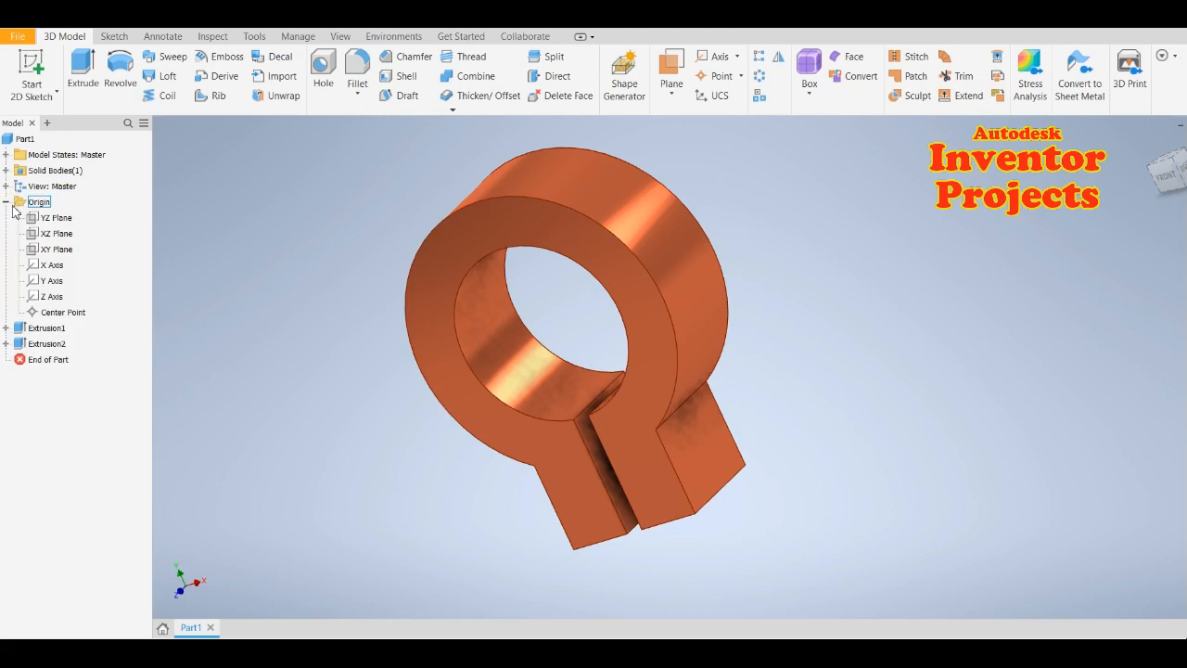
click(56, 250)
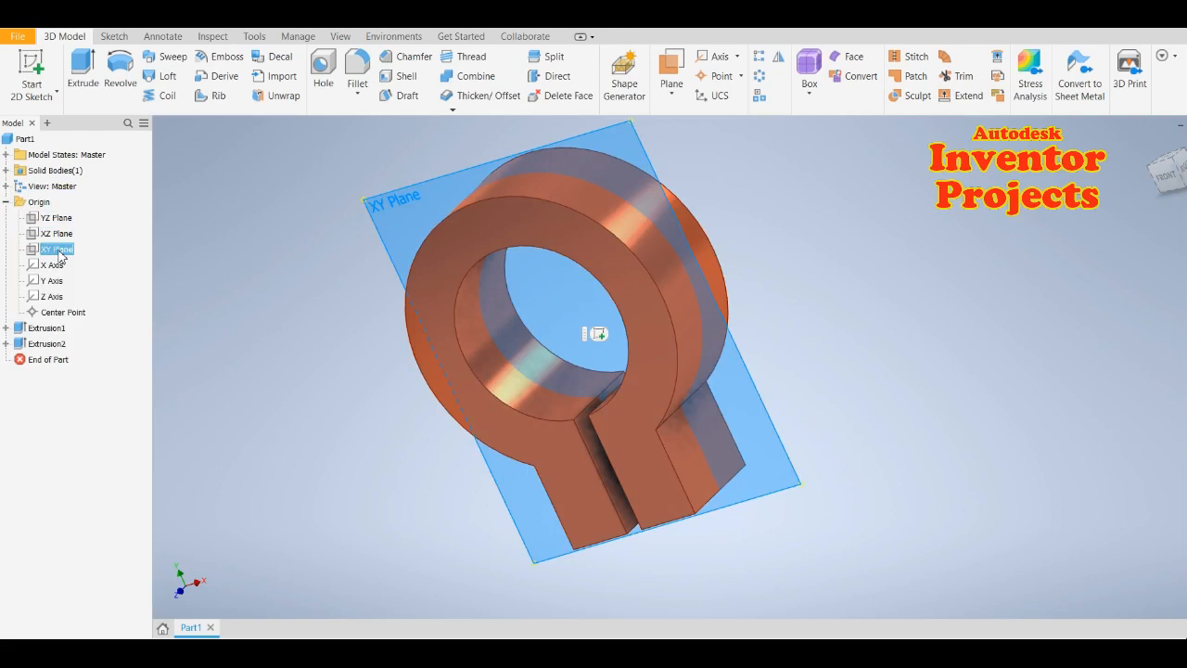
click(598, 333)
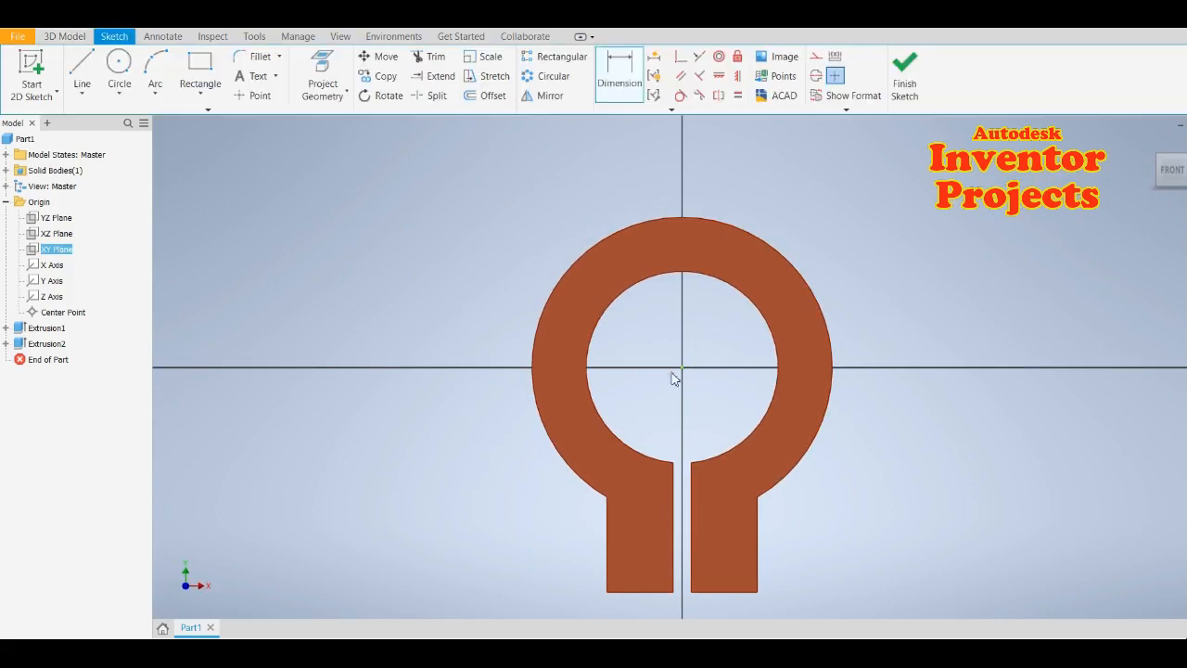
Draw a 100 mm horizontal line from the origin out past the ring's +X side and convert it to construction geometry
middle_drag(665, 377, 554, 318)
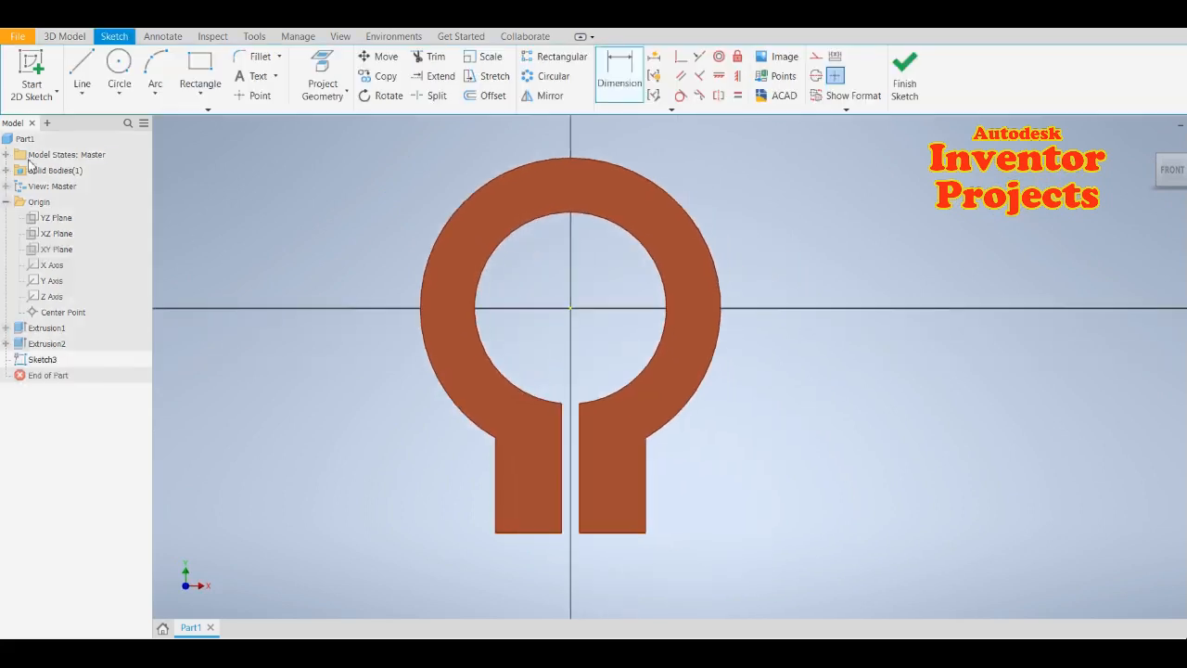
click(82, 69)
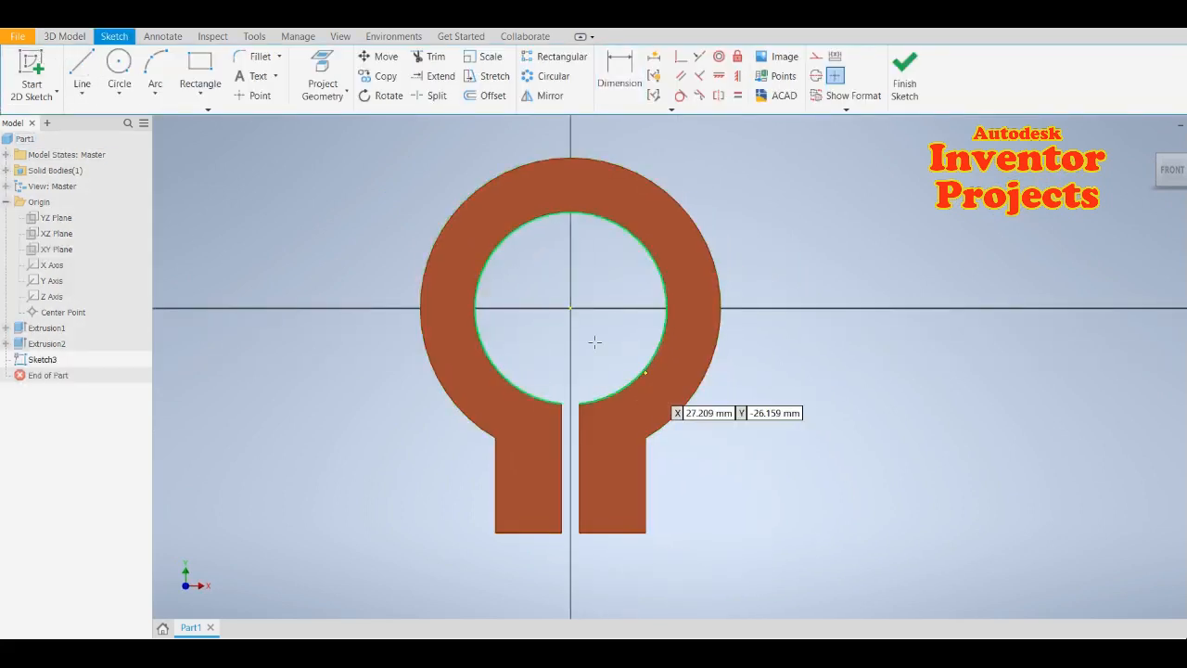
click(570, 307)
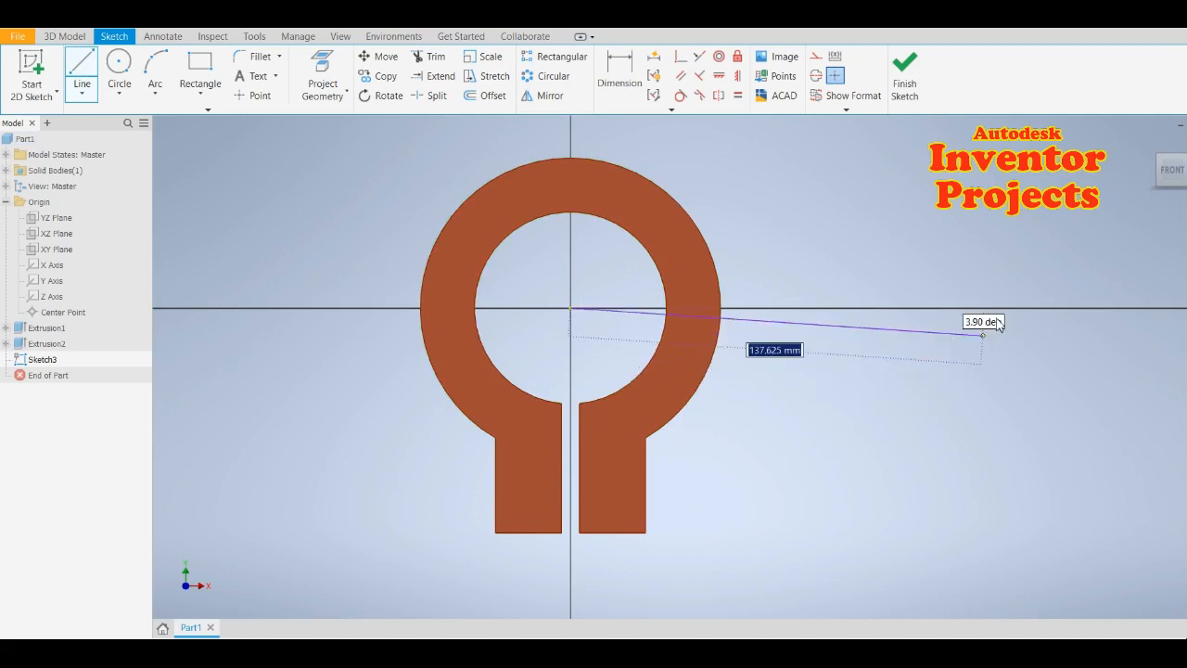
text(1)
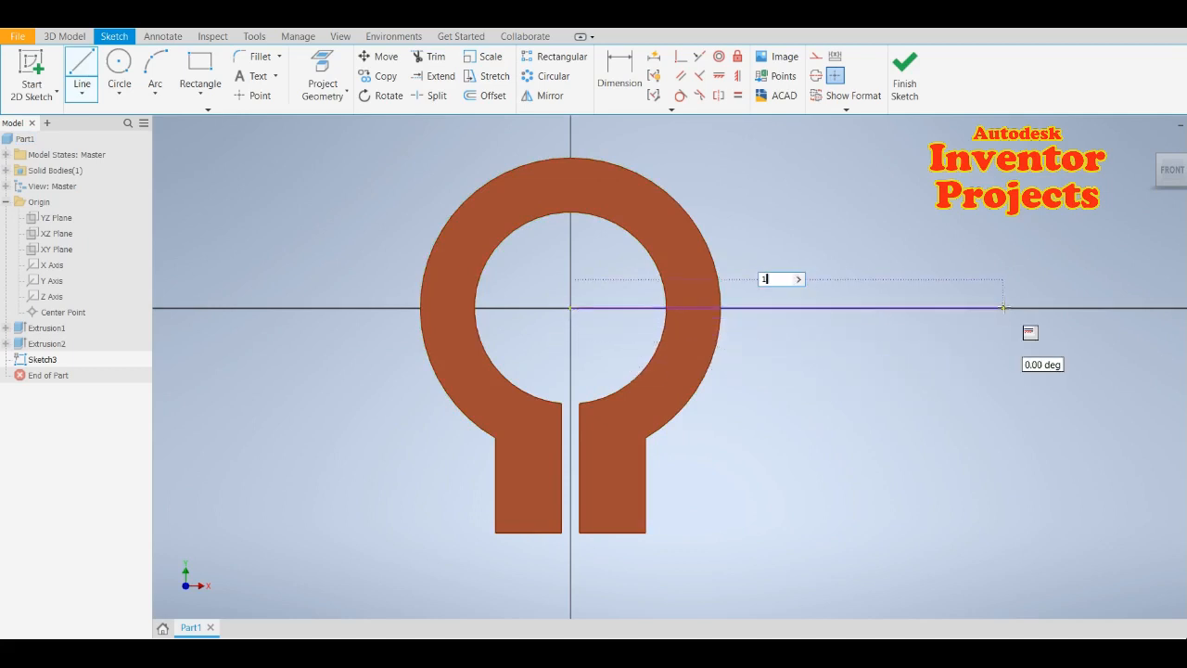
text(00)
key(Return)
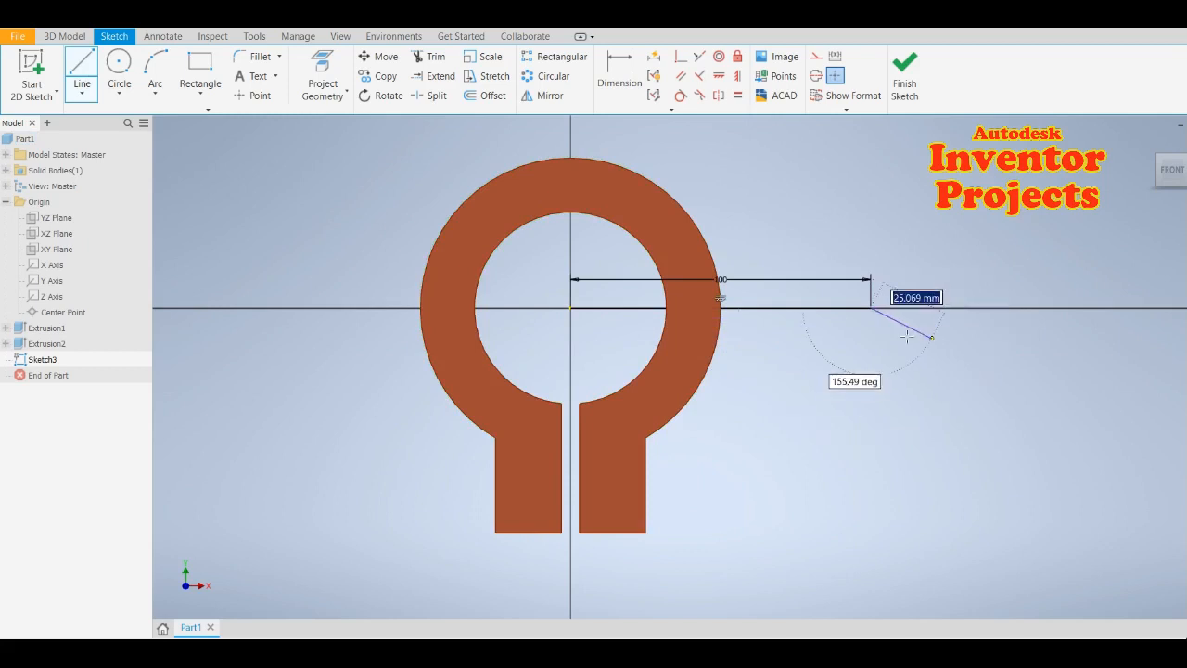
key(Escape)
right_click(781, 308)
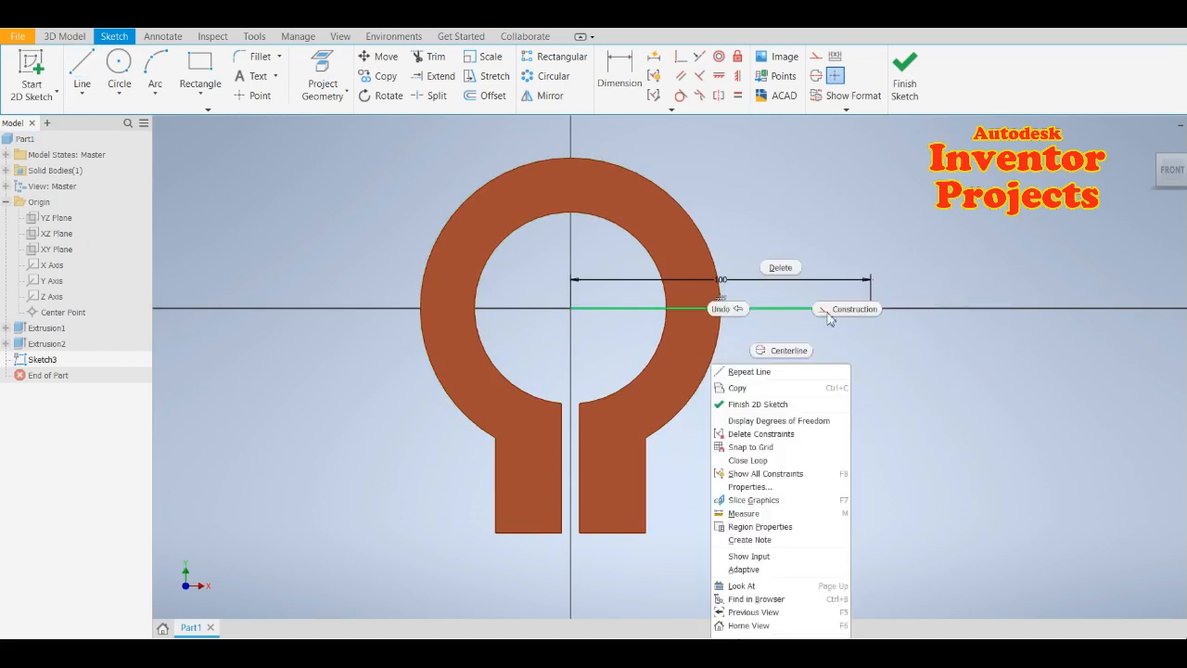
click(838, 311)
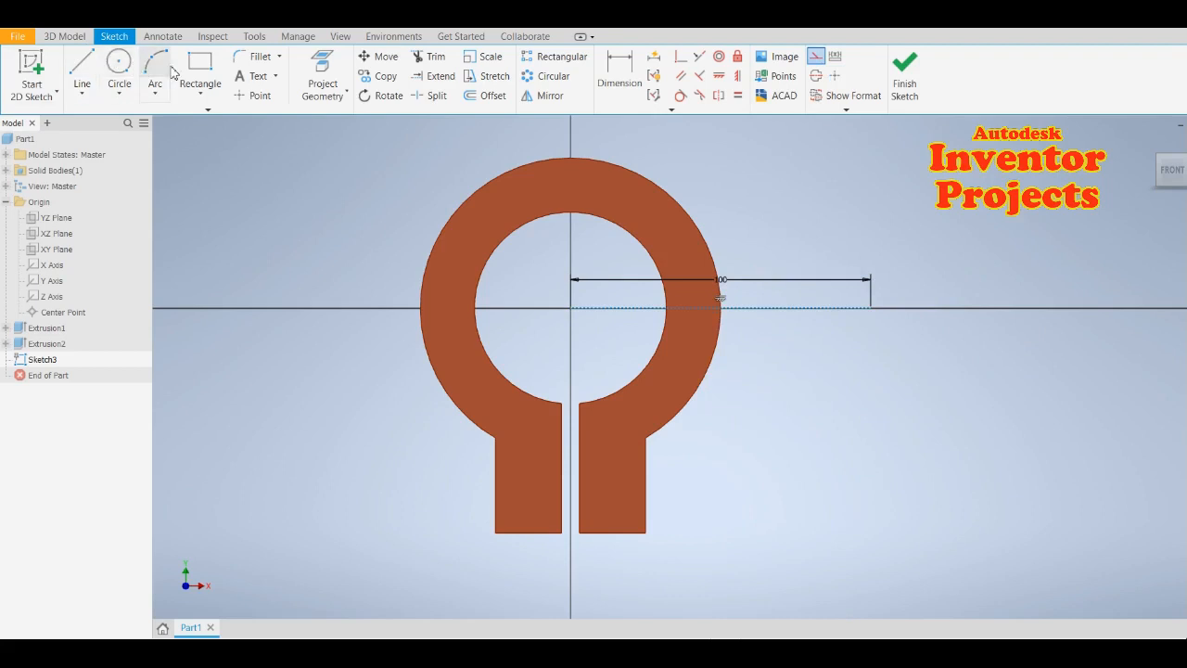
Draw two concentric circles, 50 mm and 25 mm in diameter, centred on the construction line's outer end
click(119, 63)
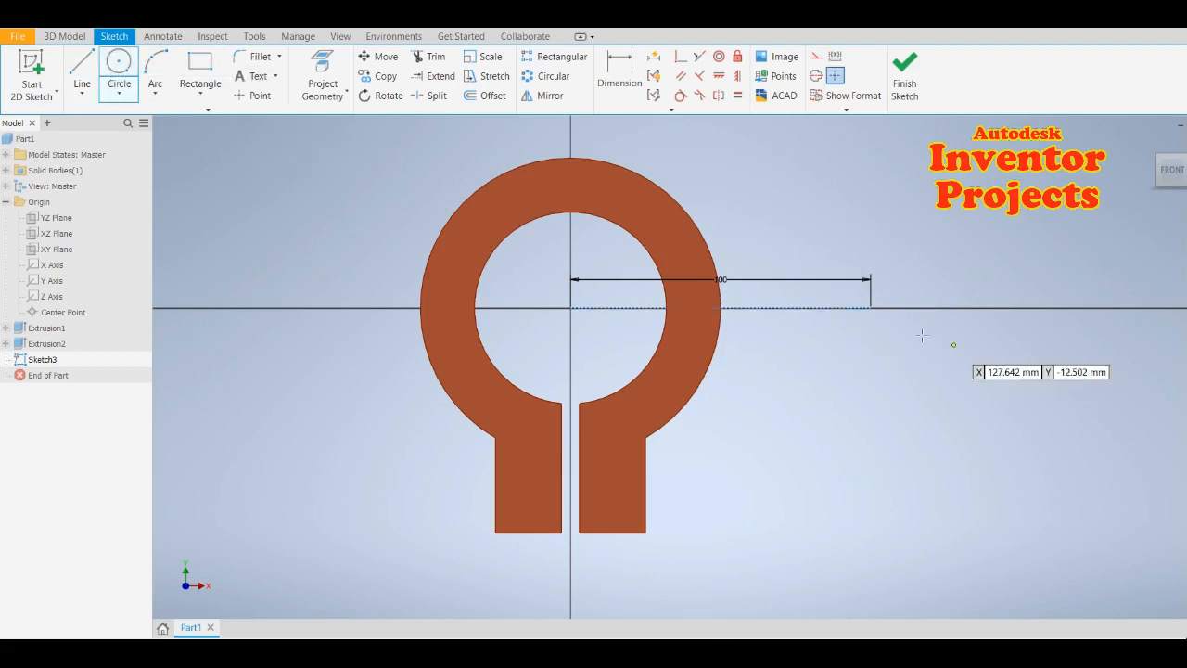
click(871, 308)
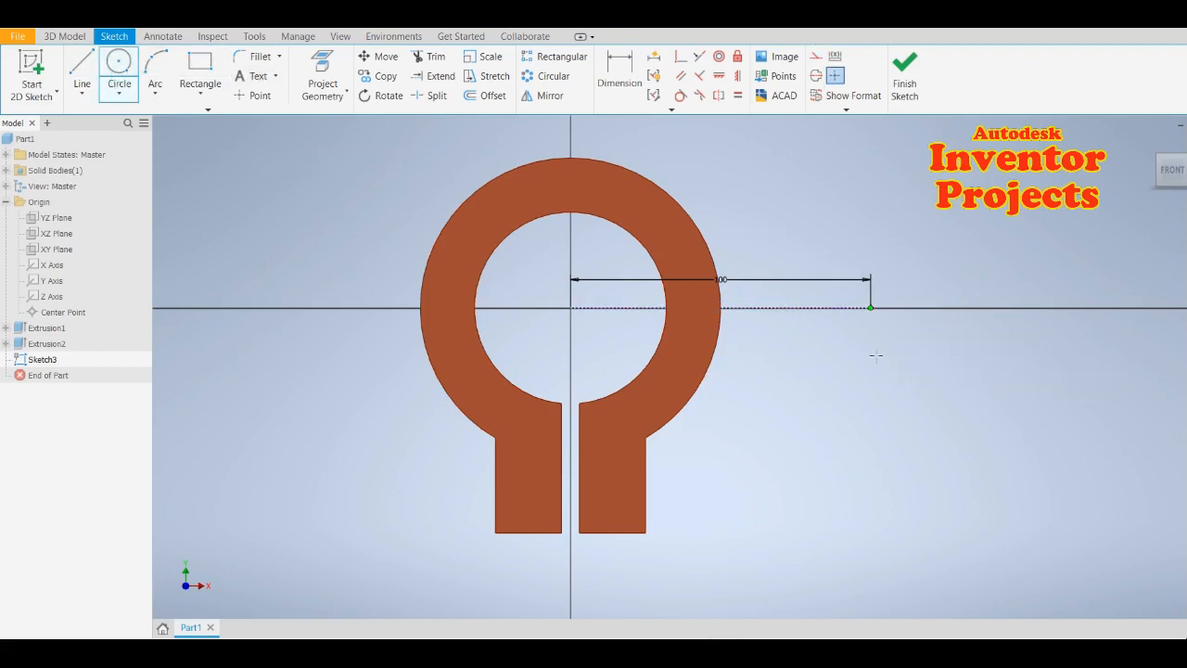
text(5)
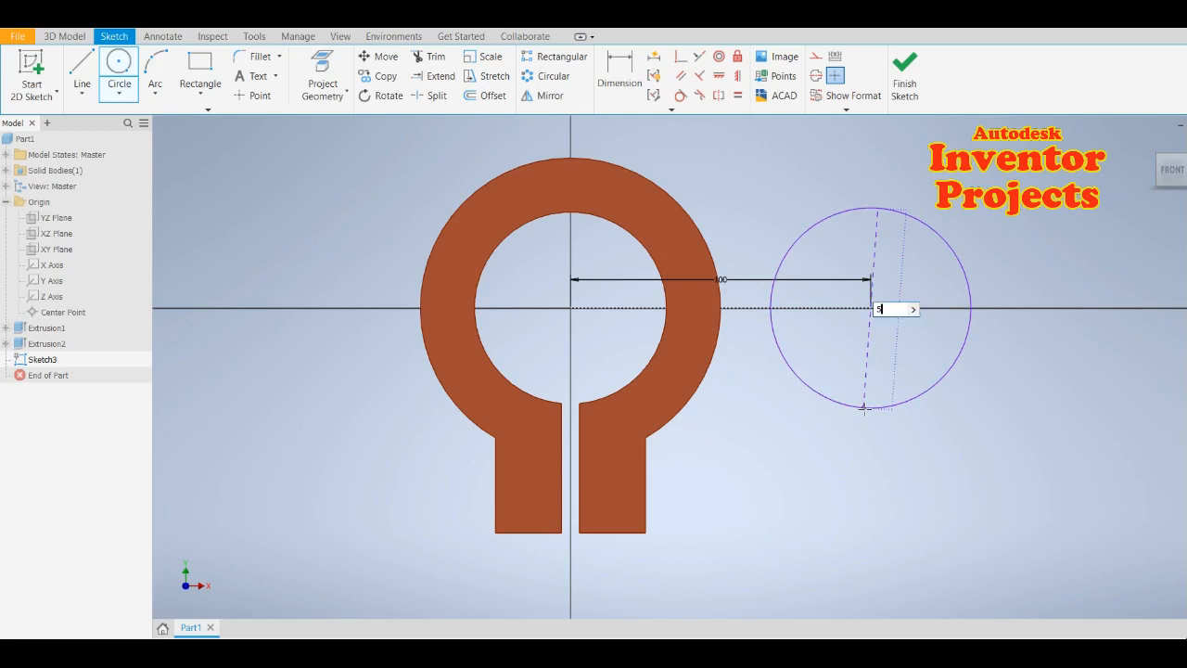
text(0)
key(Return)
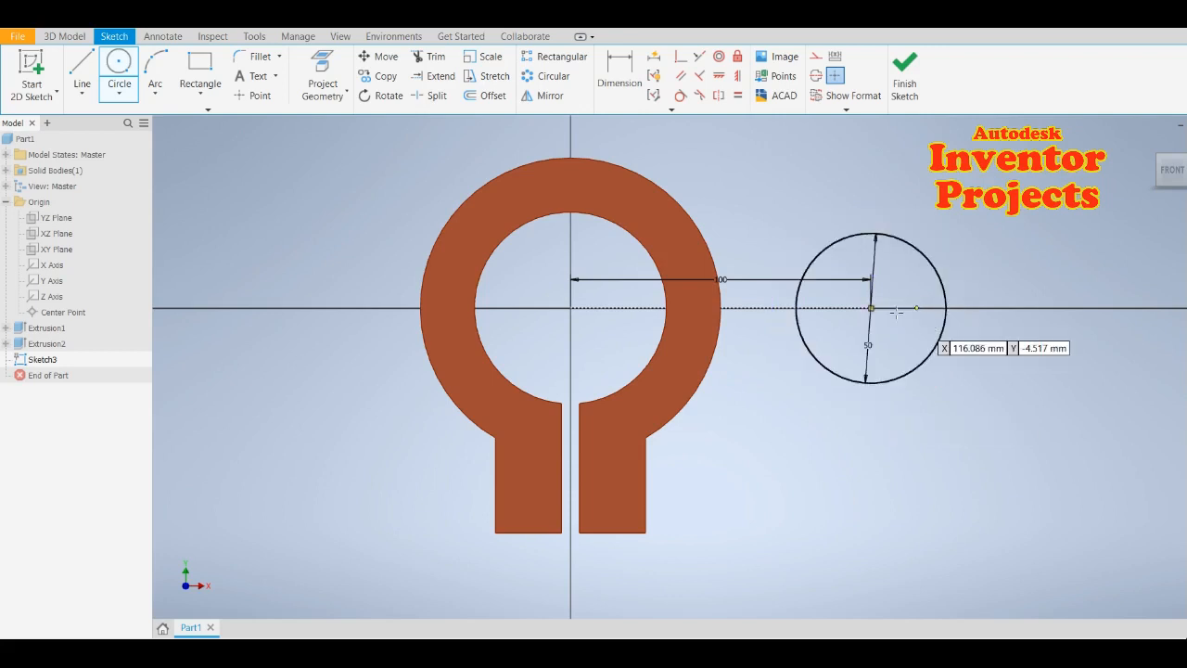
click(871, 308)
text(2)
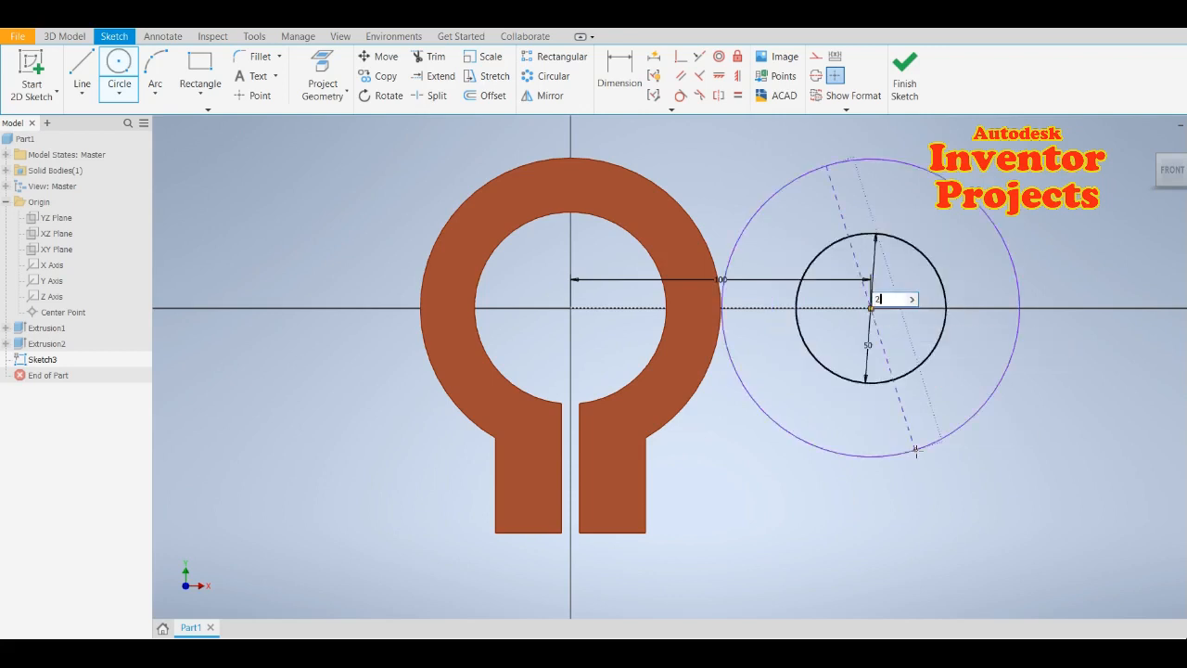
text(5)
key(Return)
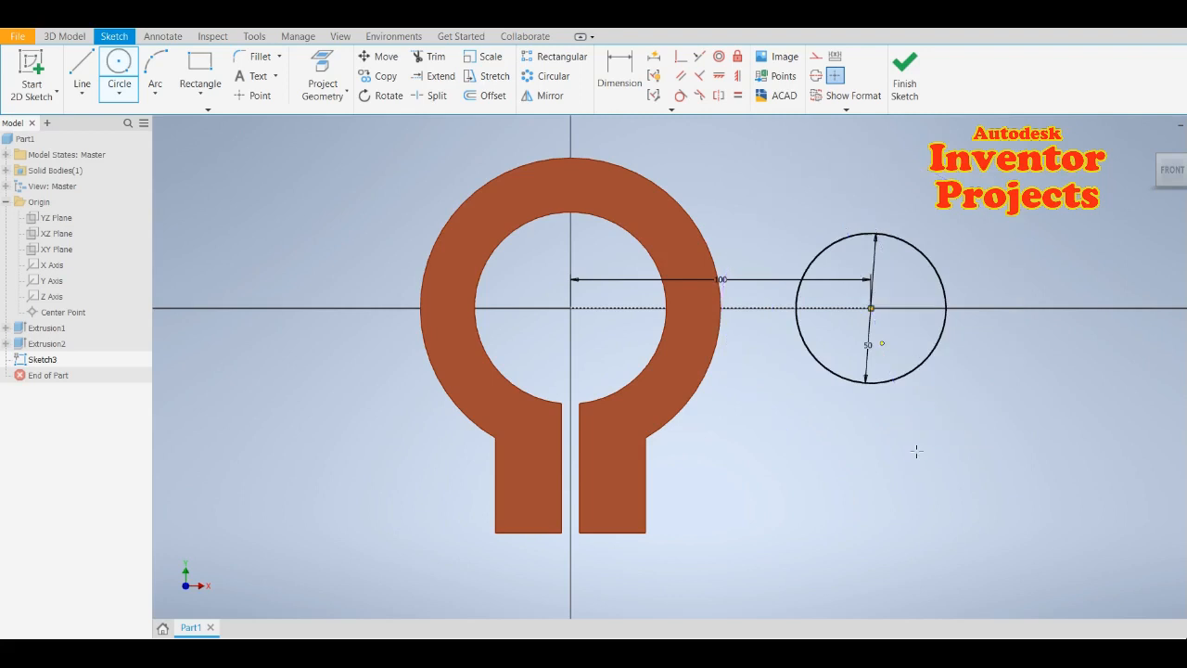
Draw a 100 mm diameter circle centred on the origin, over the ring's outer edge
click(570, 308)
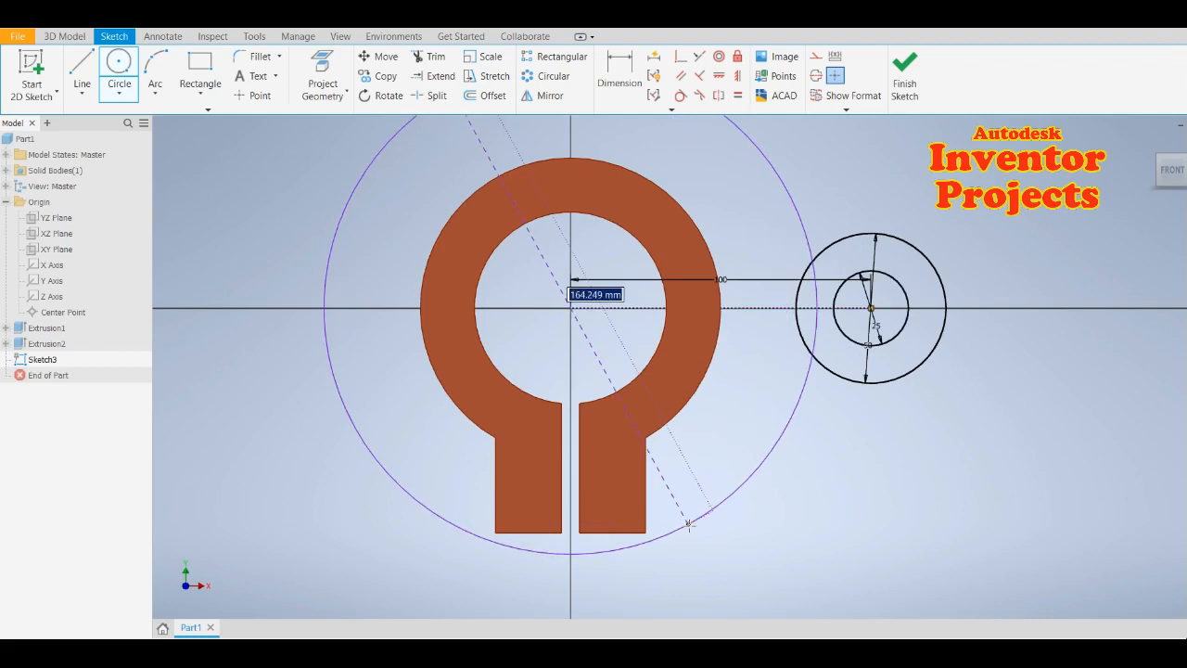
text(100)
key(Return)
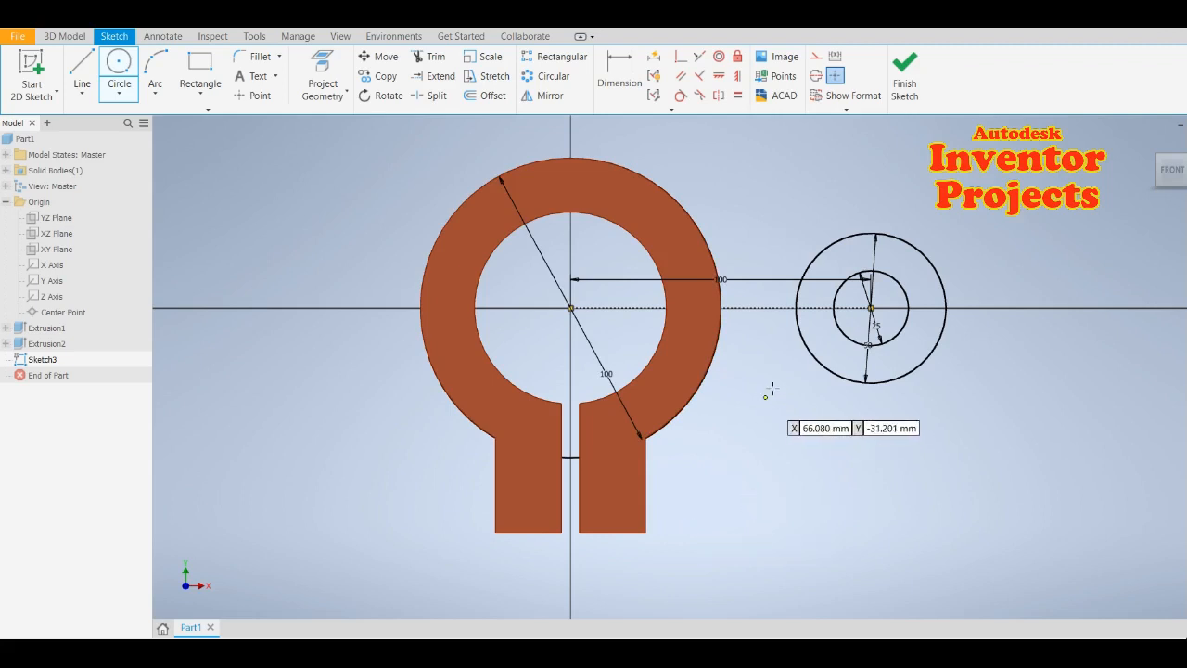
middle_drag(772, 419, 778, 464)
key(Escape)
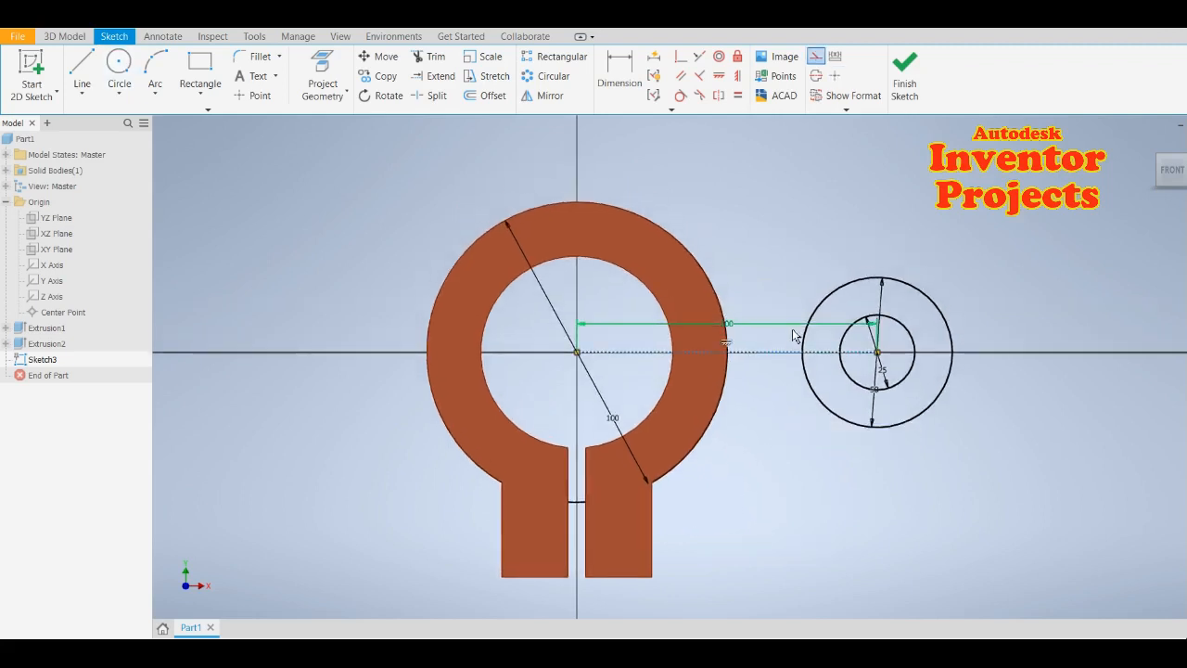
Draw a horizontal line about 39 mm long, about 7.5 mm above the construction line, from inside the 50 mm circle into the ring
scroll(789, 335, up, 3)
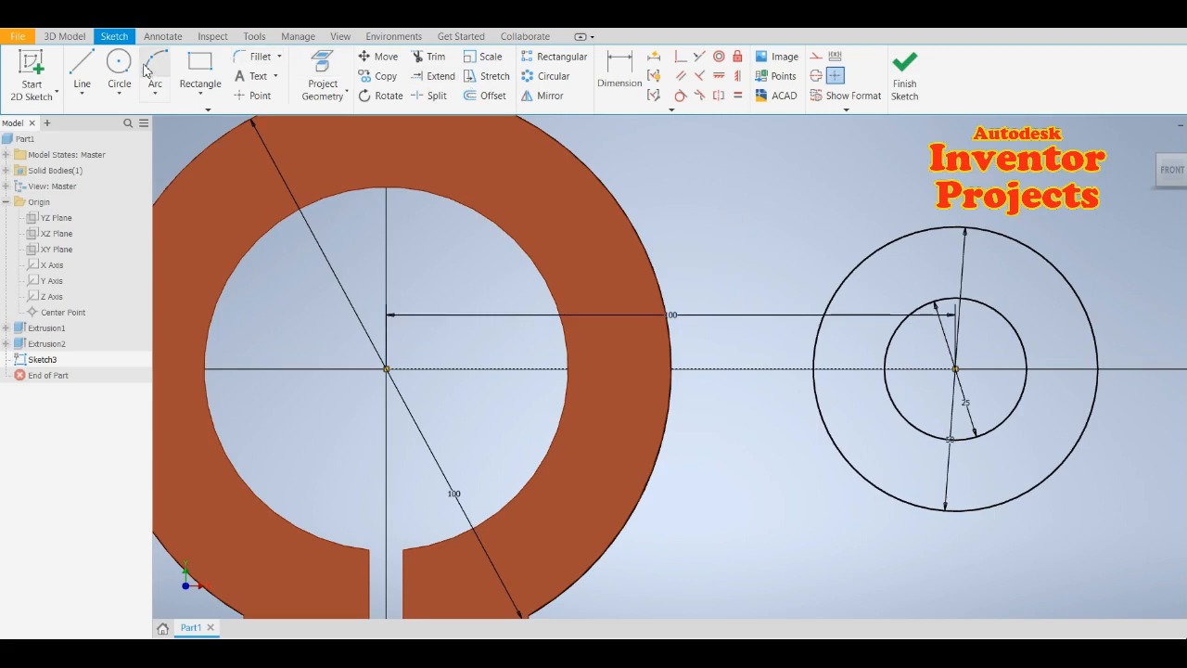
click(81, 67)
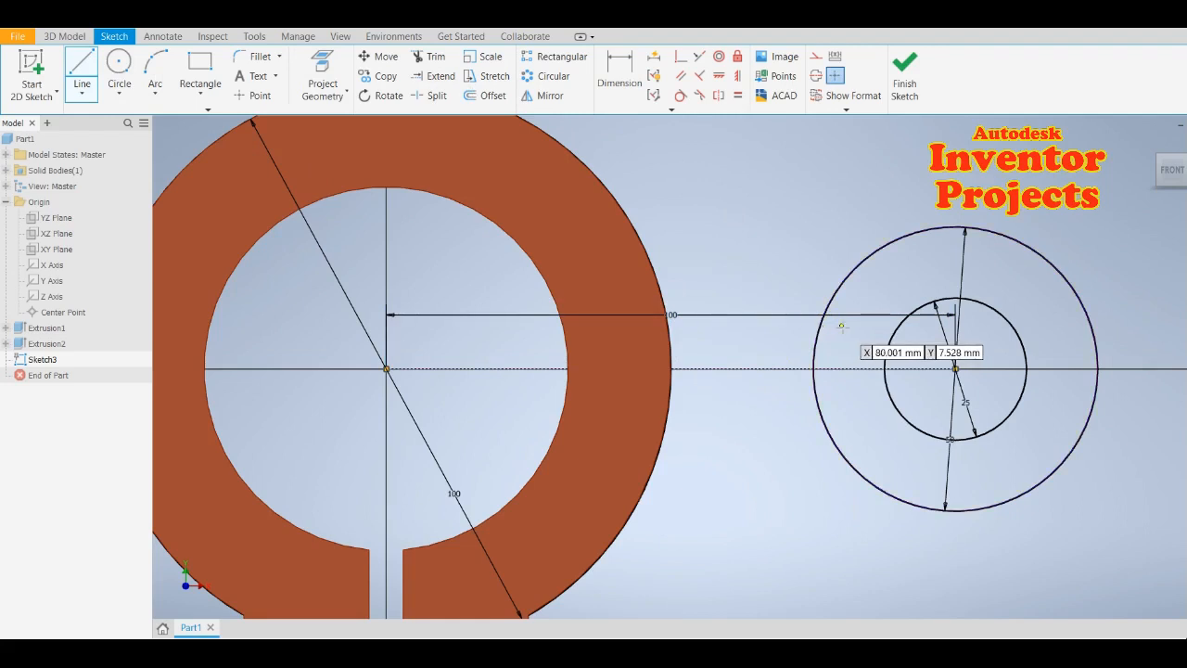
click(839, 326)
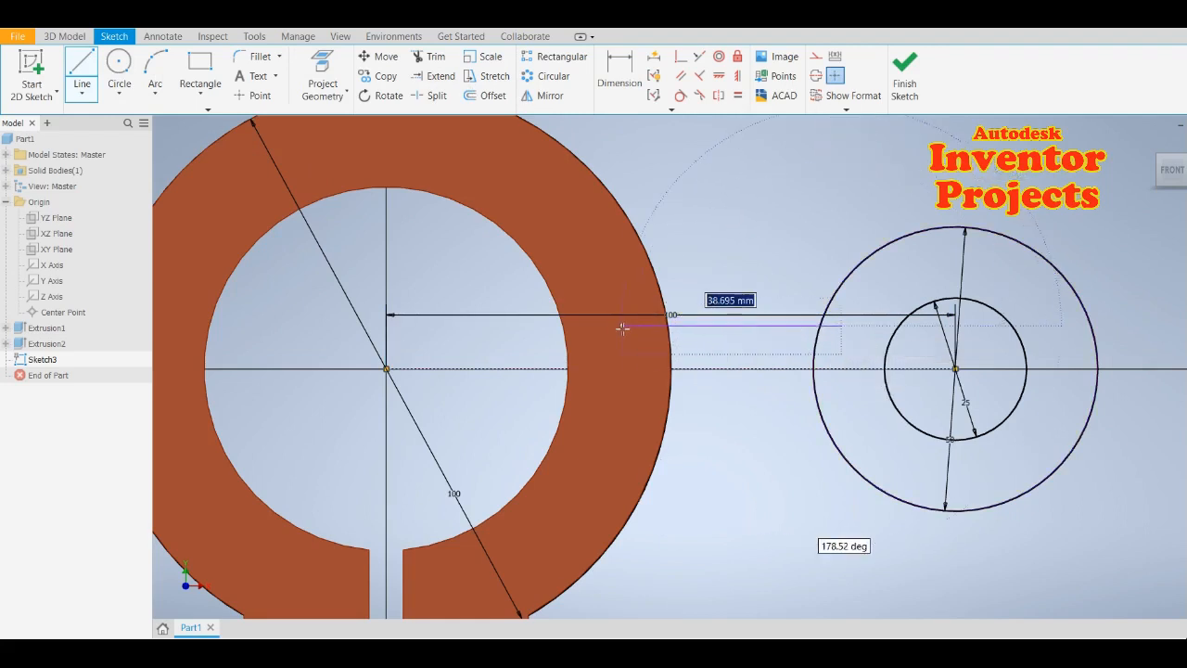
click(622, 327)
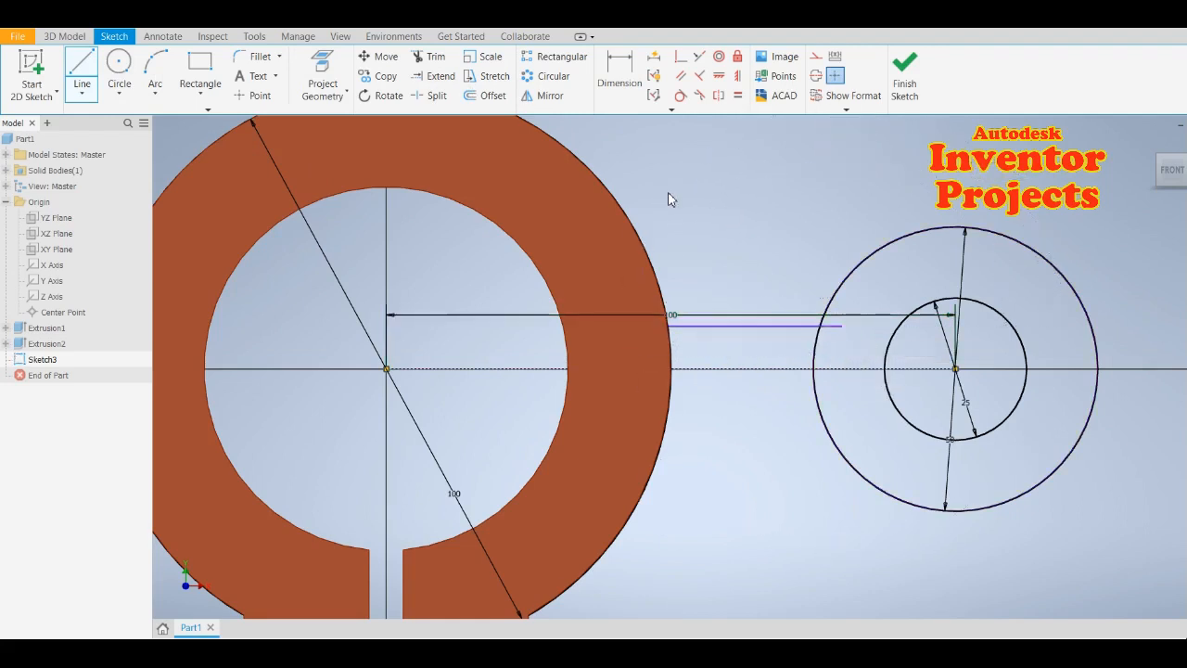
Dimension the short horizontal line 5 mm above the construction line
click(625, 96)
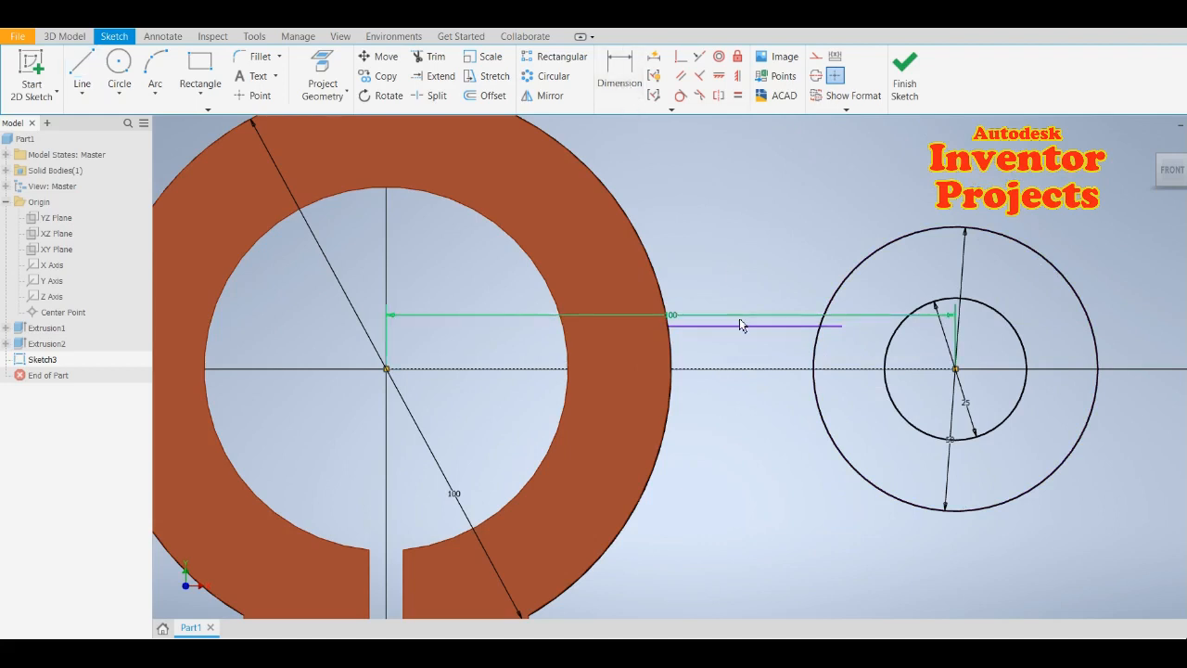
click(741, 370)
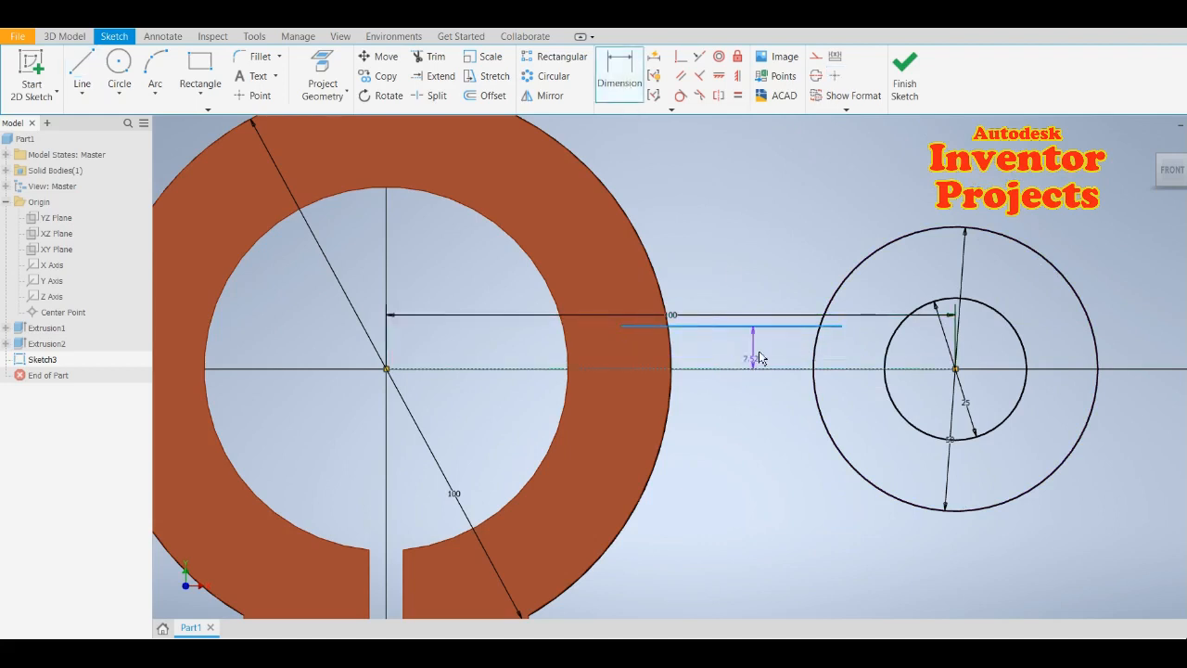
click(760, 357)
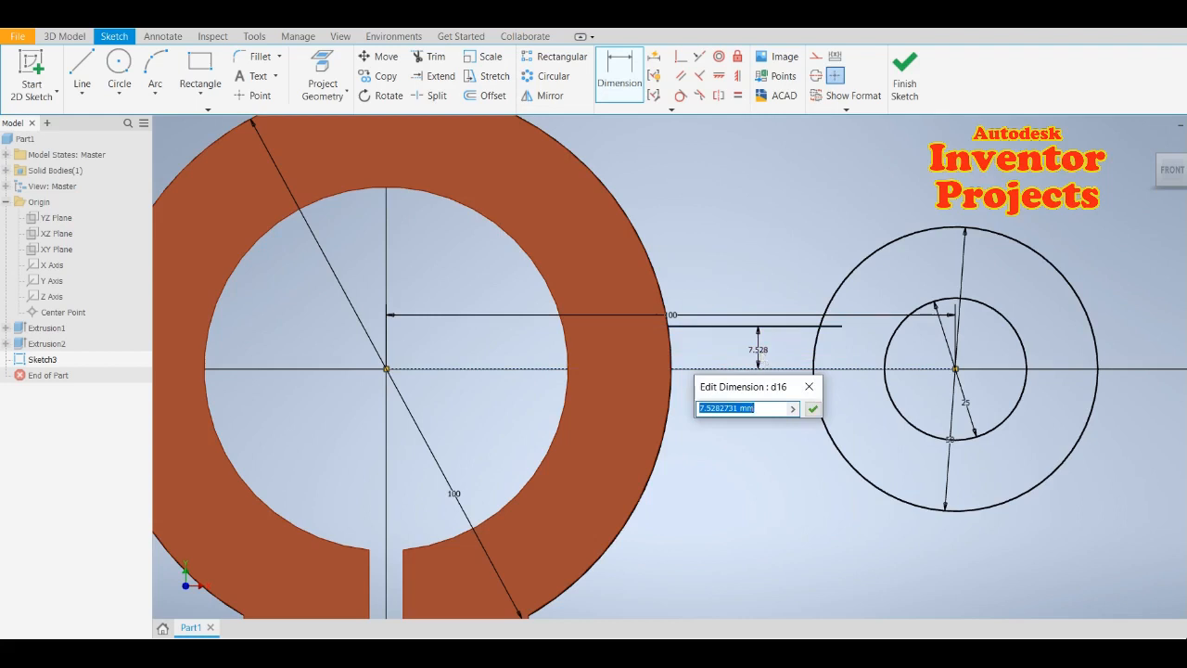
text(5)
click(810, 409)
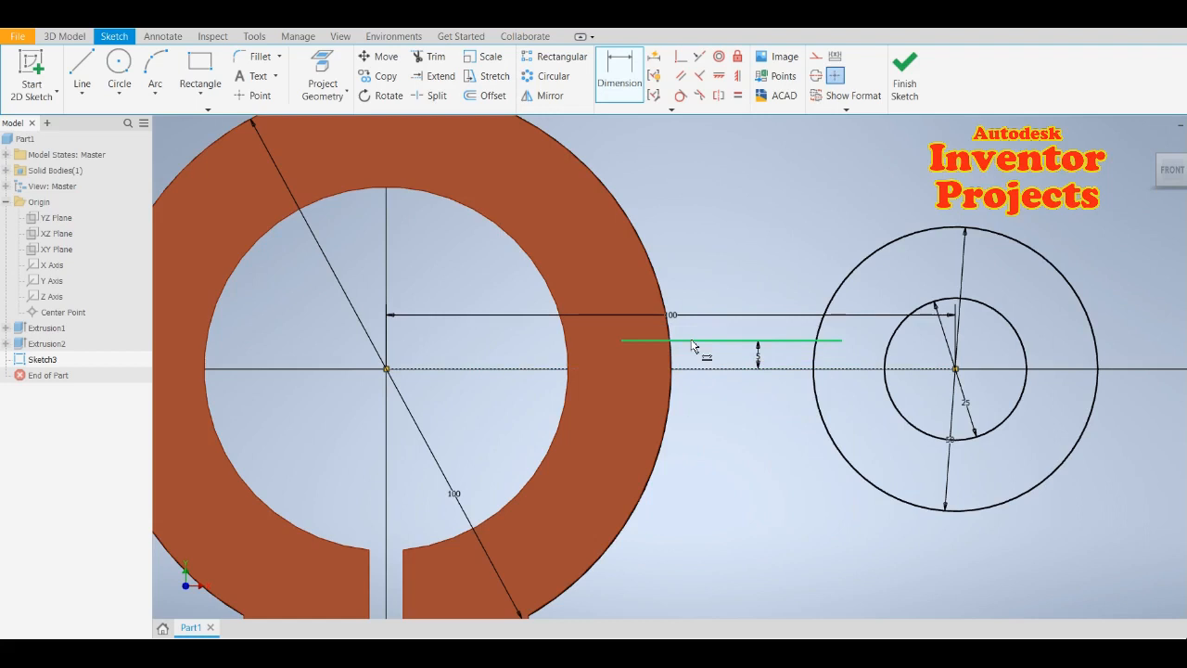
Trim the ends of the horizontal line that run inside the ring and inside the 50 mm circle
click(433, 60)
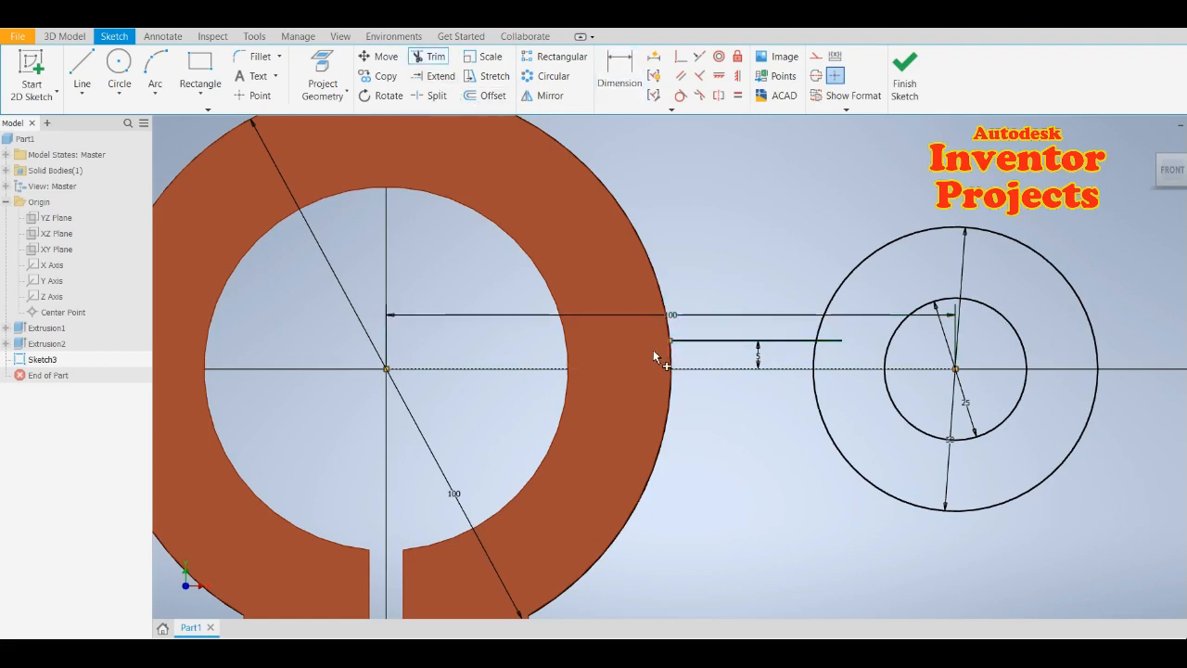
click(835, 342)
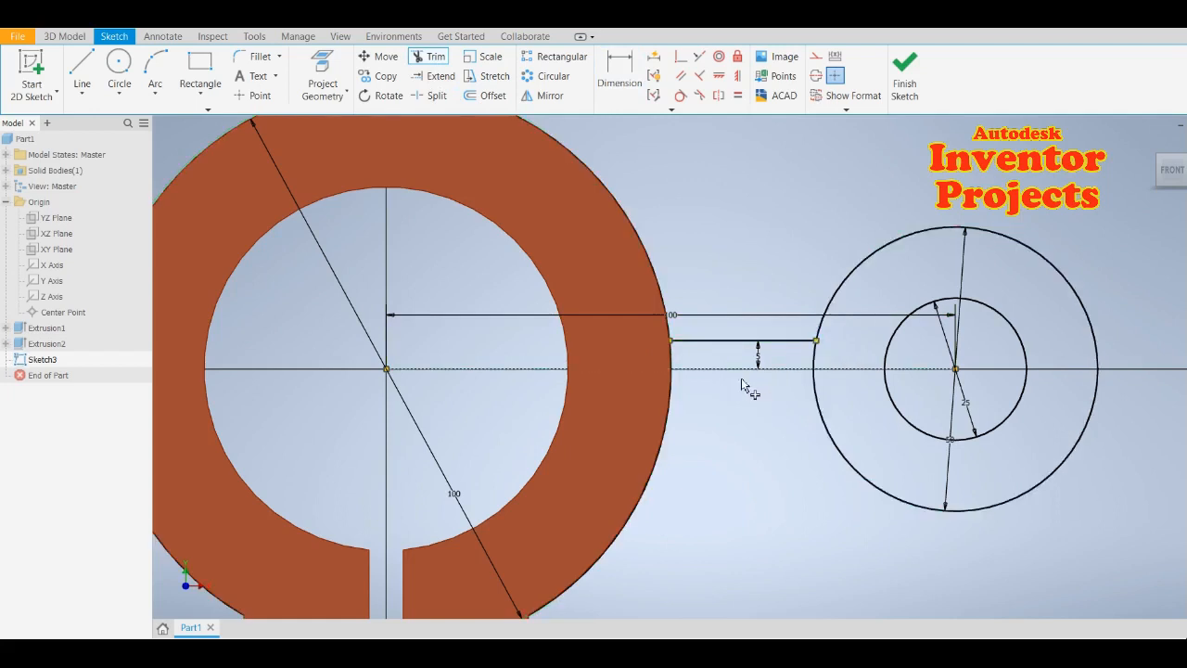
key(Escape)
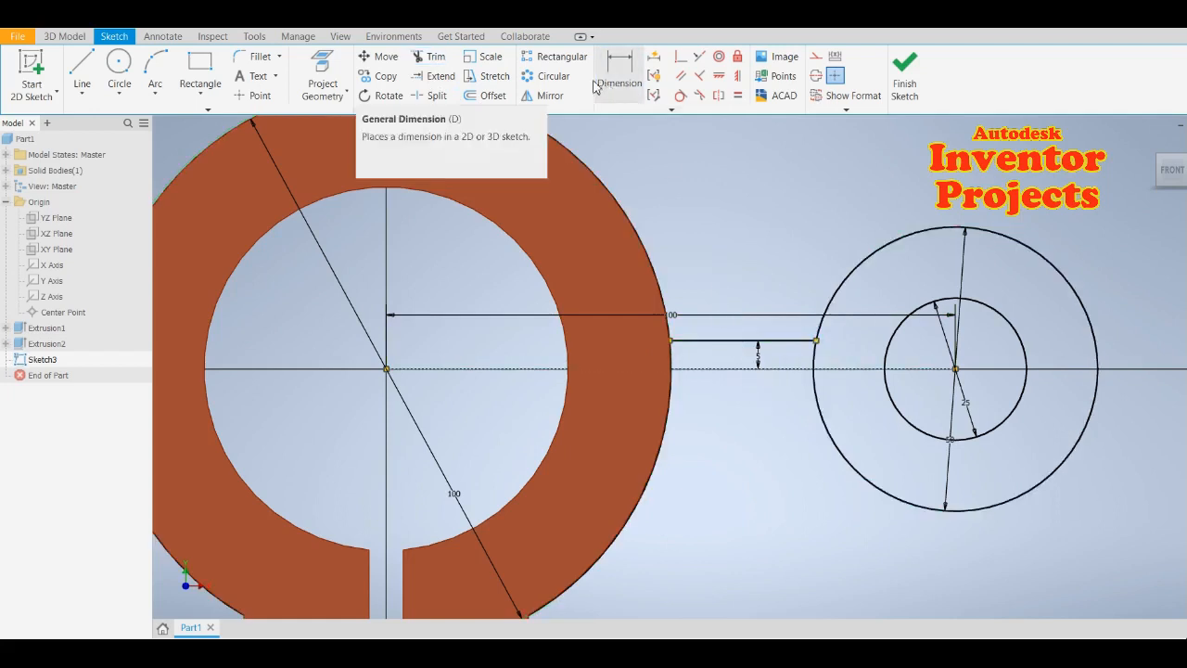
Mirror the trimmed horizontal line about the construction line to form the arm's lower edge
click(547, 97)
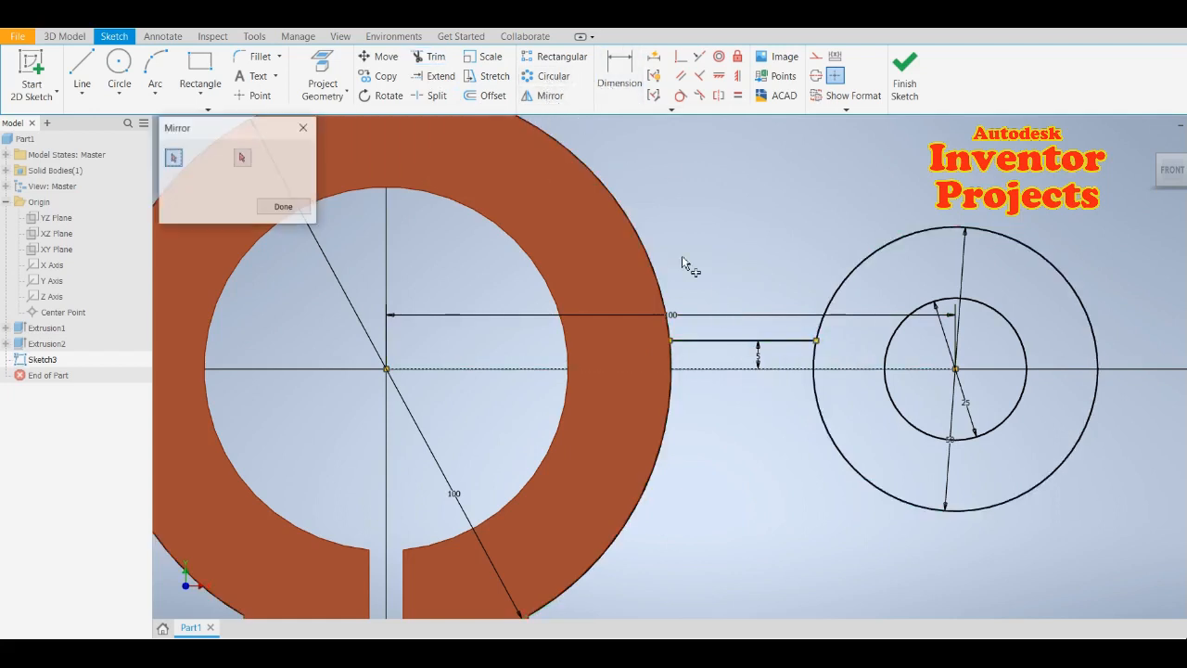
click(724, 345)
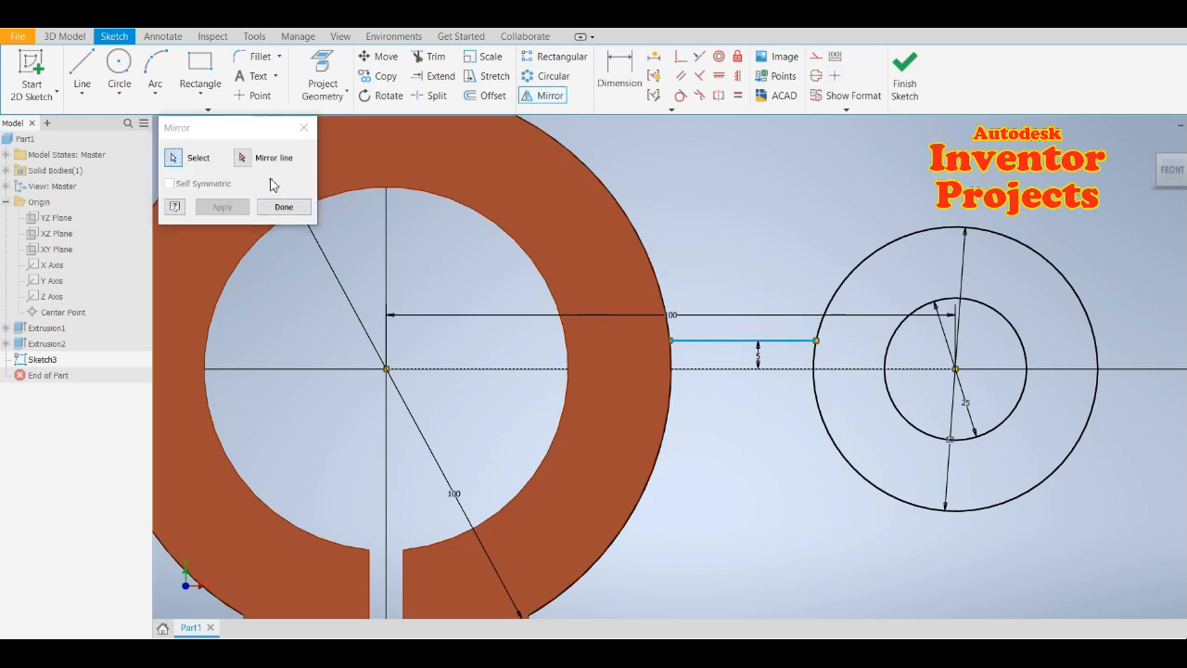
click(243, 157)
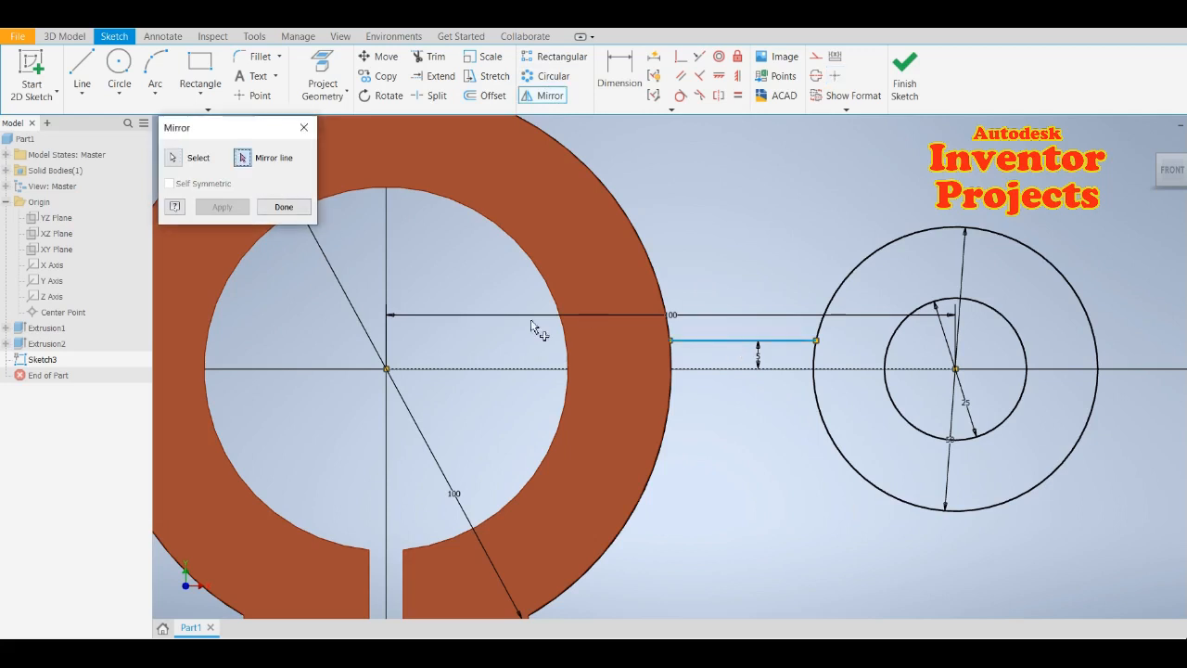
click(727, 370)
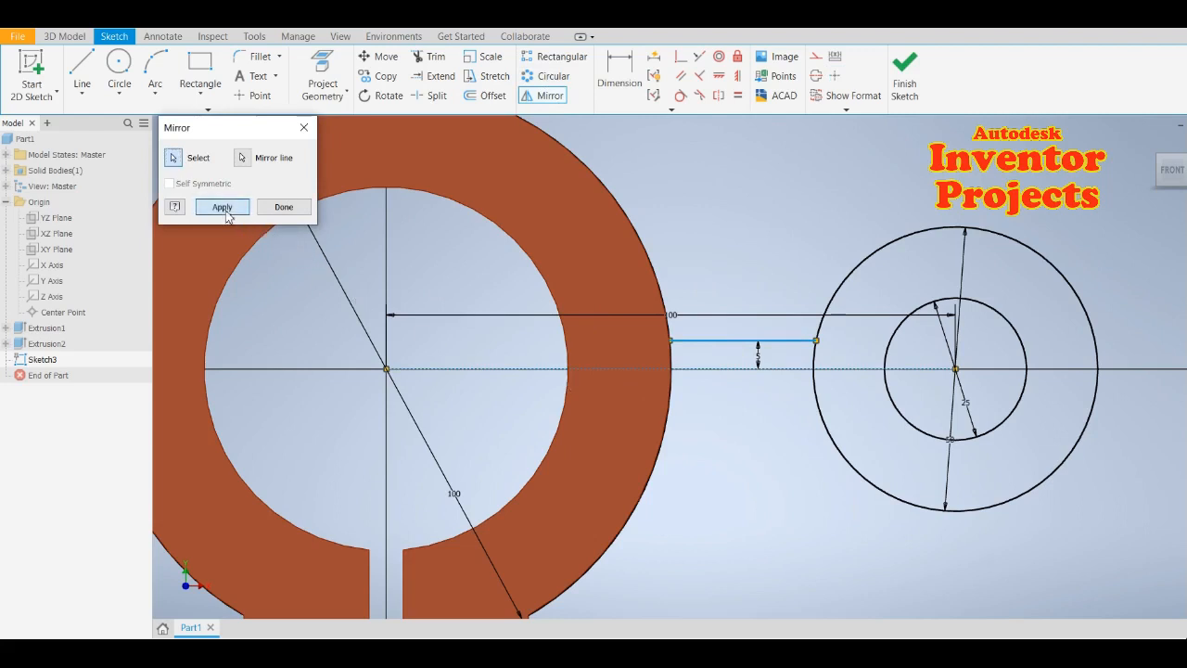
click(224, 207)
click(284, 207)
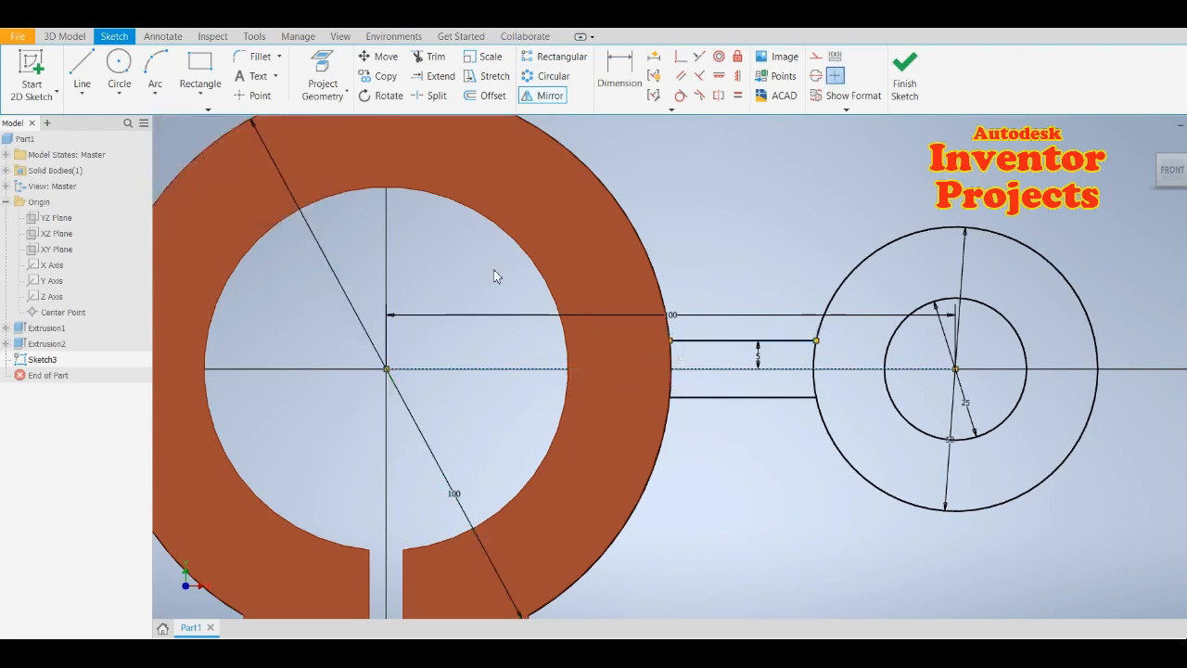
Trim the arc of the 50 mm circle between the two arm lines and finish the sketch
scroll(741, 470, down, 2)
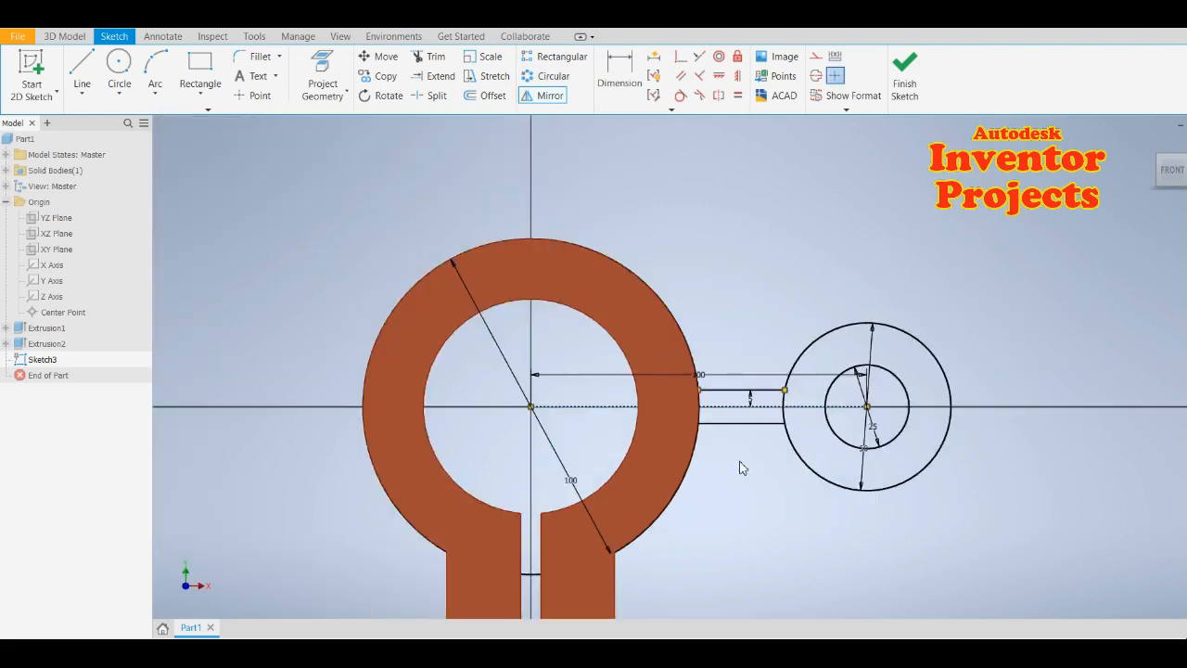
mouse_move(742, 481)
middle_down()
mouse_move(728, 411)
mouse_move(726, 424)
middle_up()
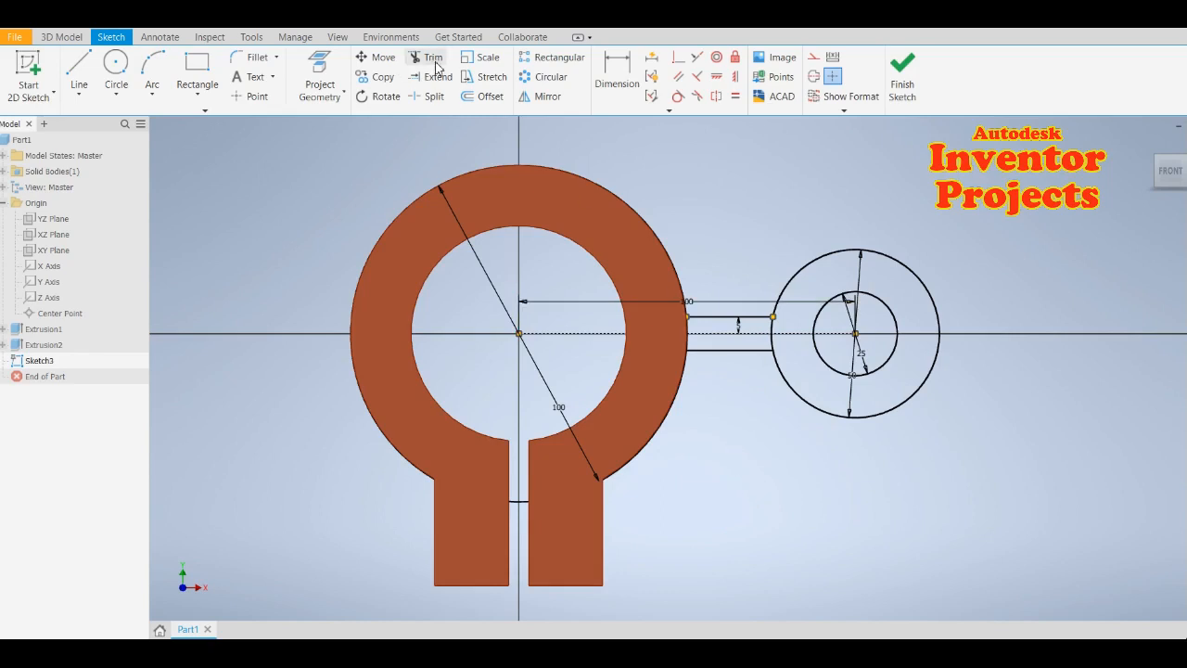
key(x)
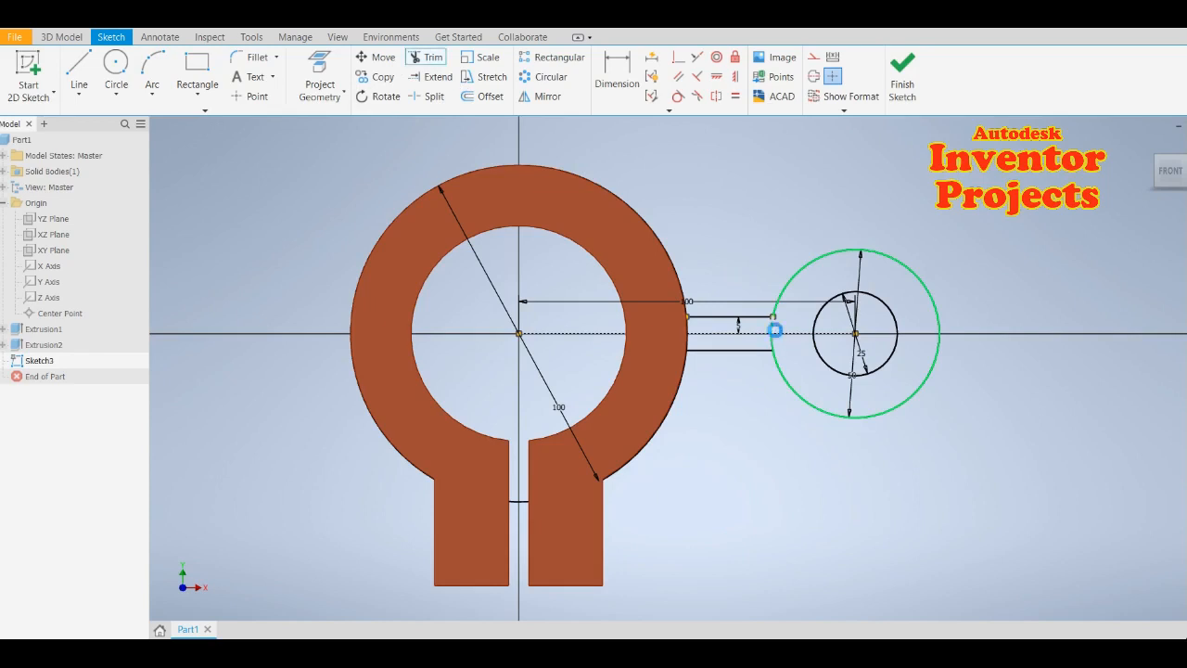
click(777, 350)
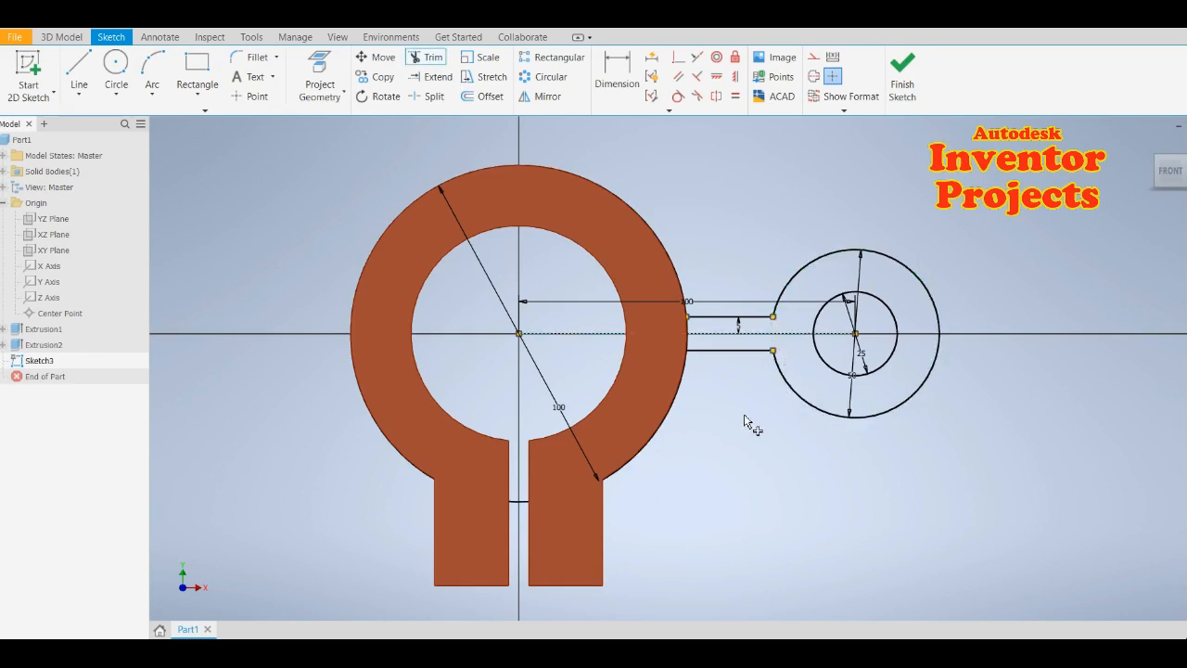
click(900, 67)
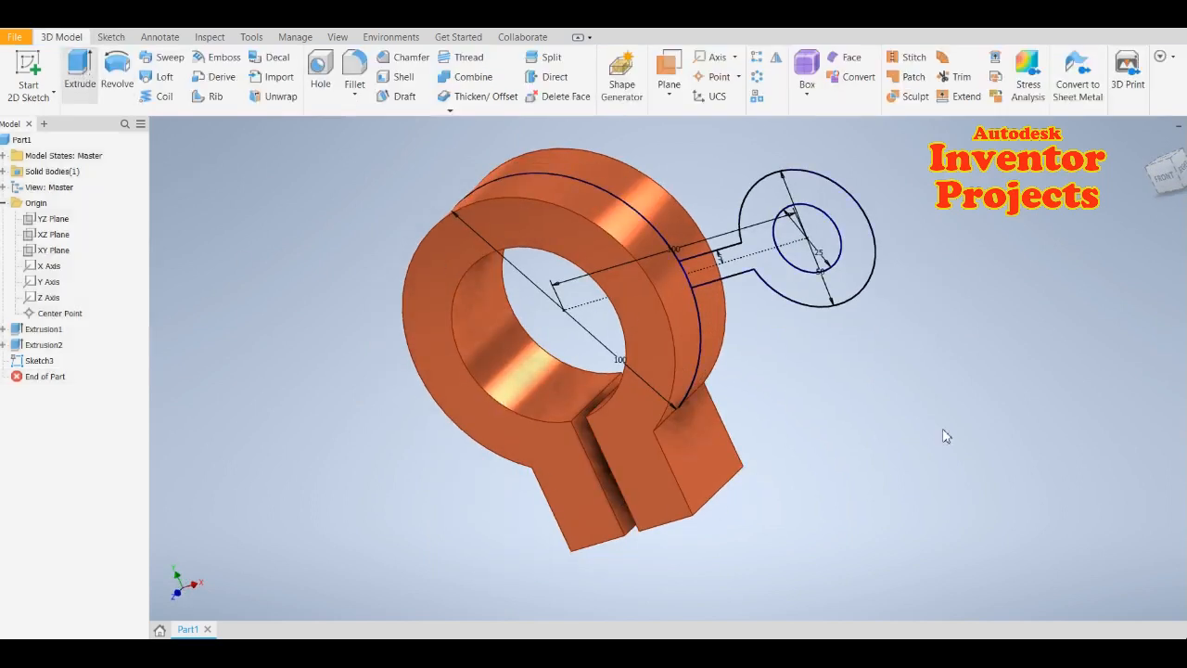
Extrude the arm and boss profile symmetrically by 40 mm, leaving the 25 mm hole open and joining it to the ring
click(848, 278)
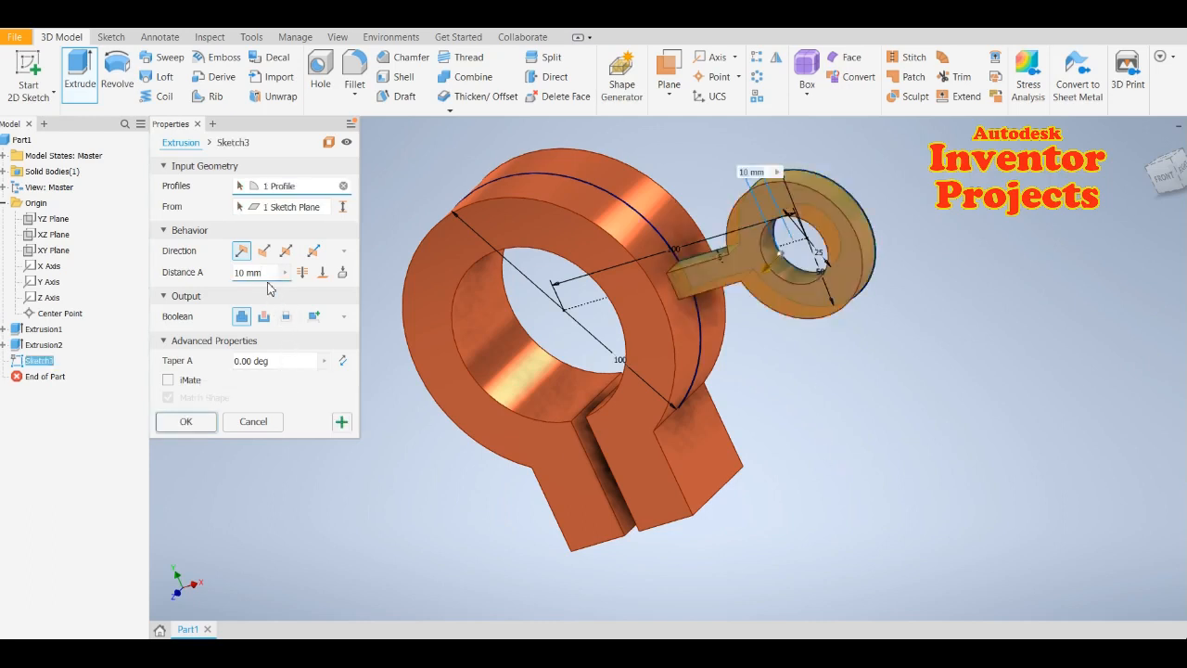
click(285, 252)
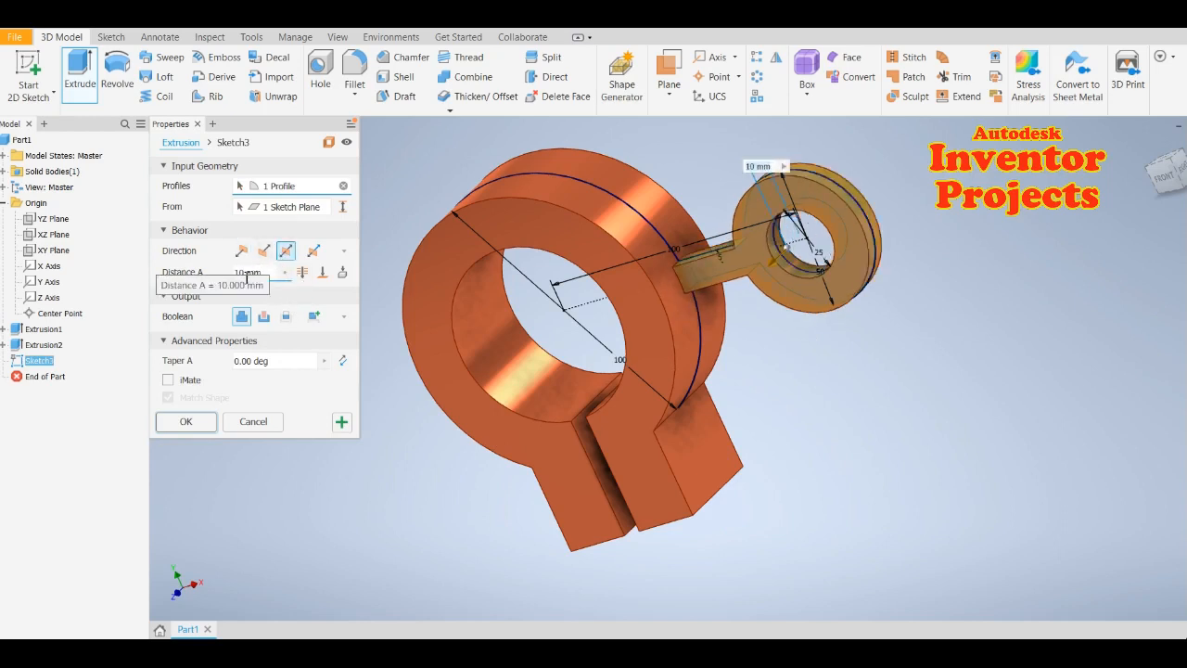
text(40)
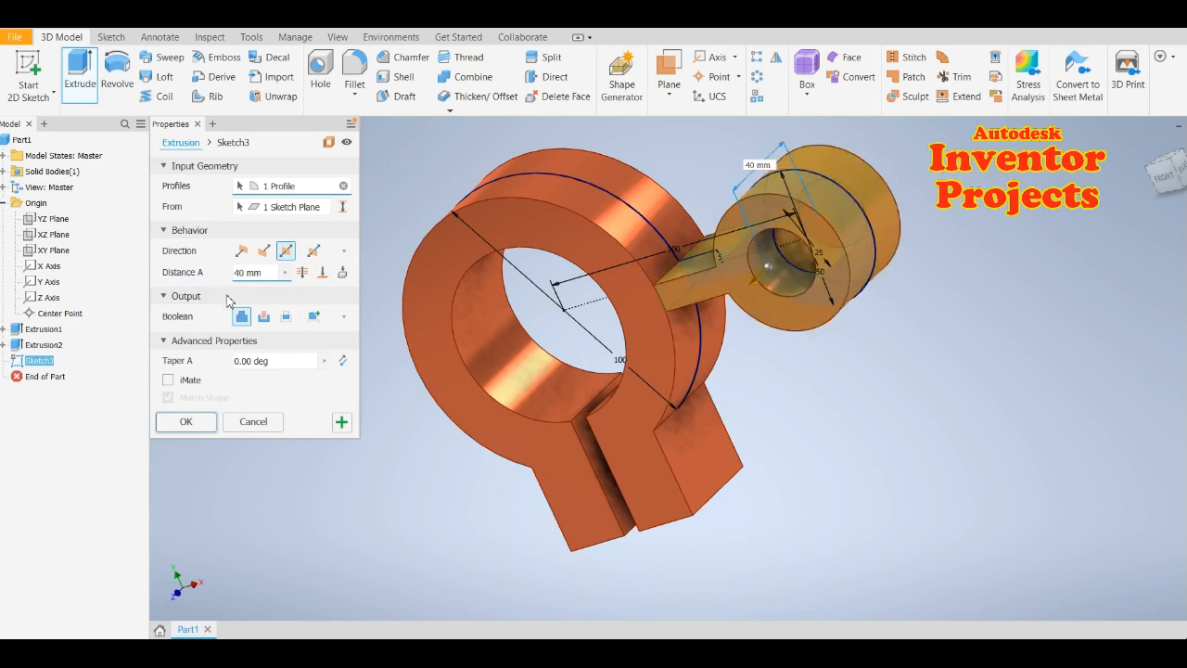
click(195, 428)
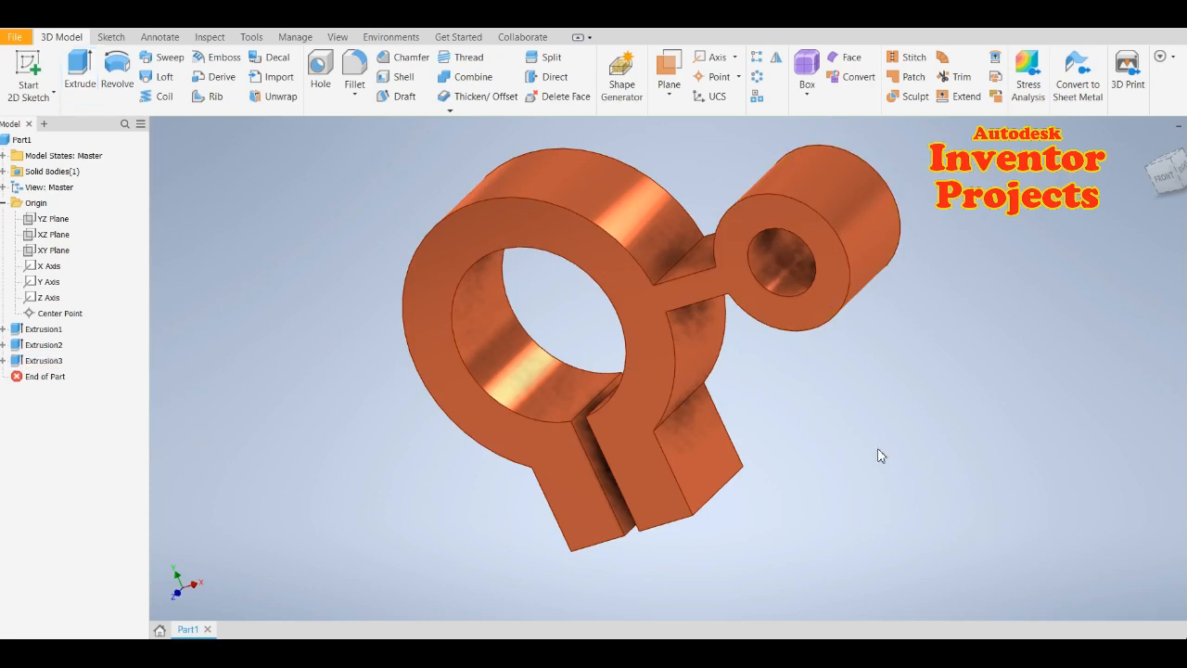
Start a new sketch on the XY plane
shift+middle_drag(853, 425, 912, 418)
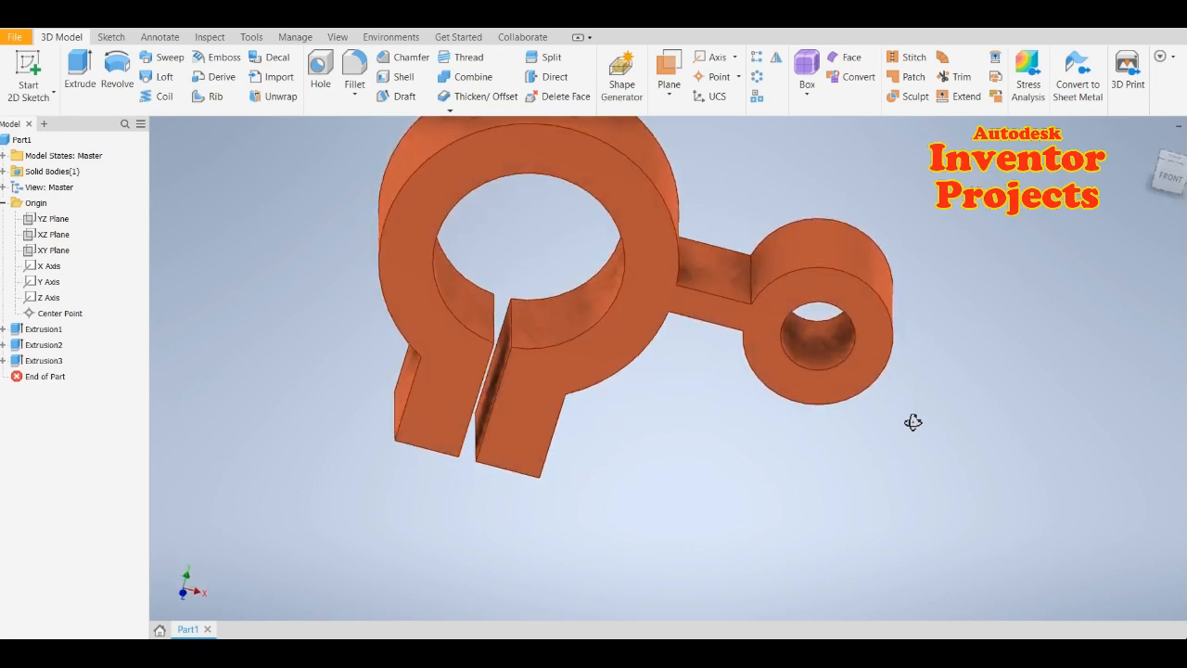
click(56, 252)
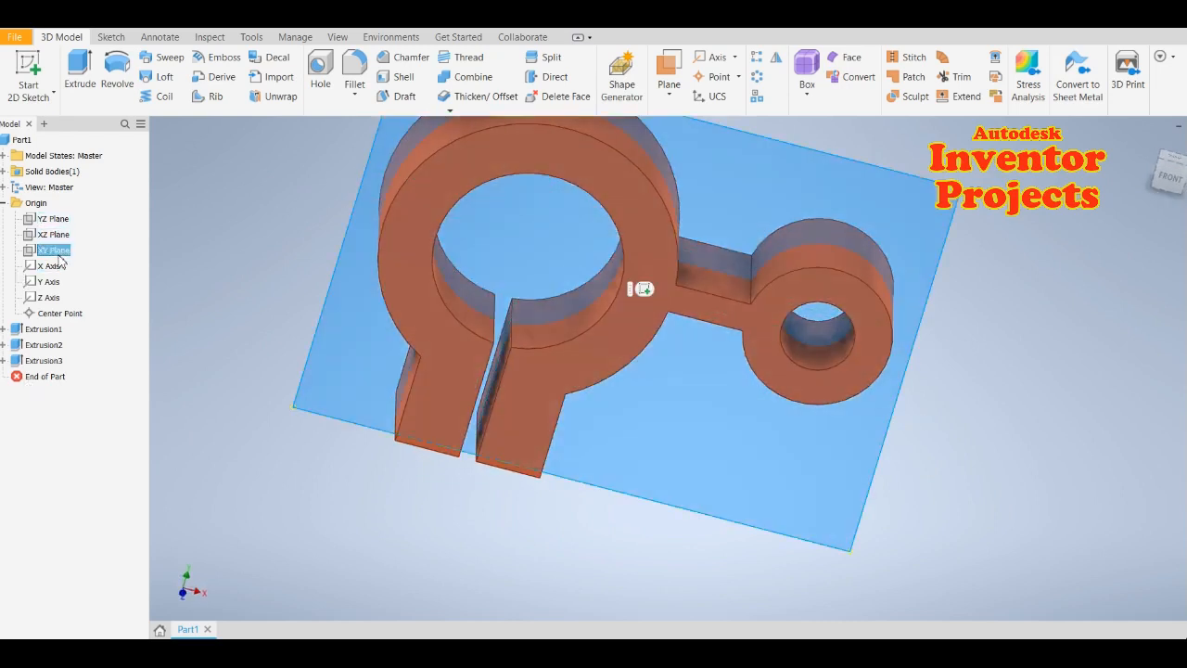
shift+middle_drag(707, 384, 720, 585)
key(s)
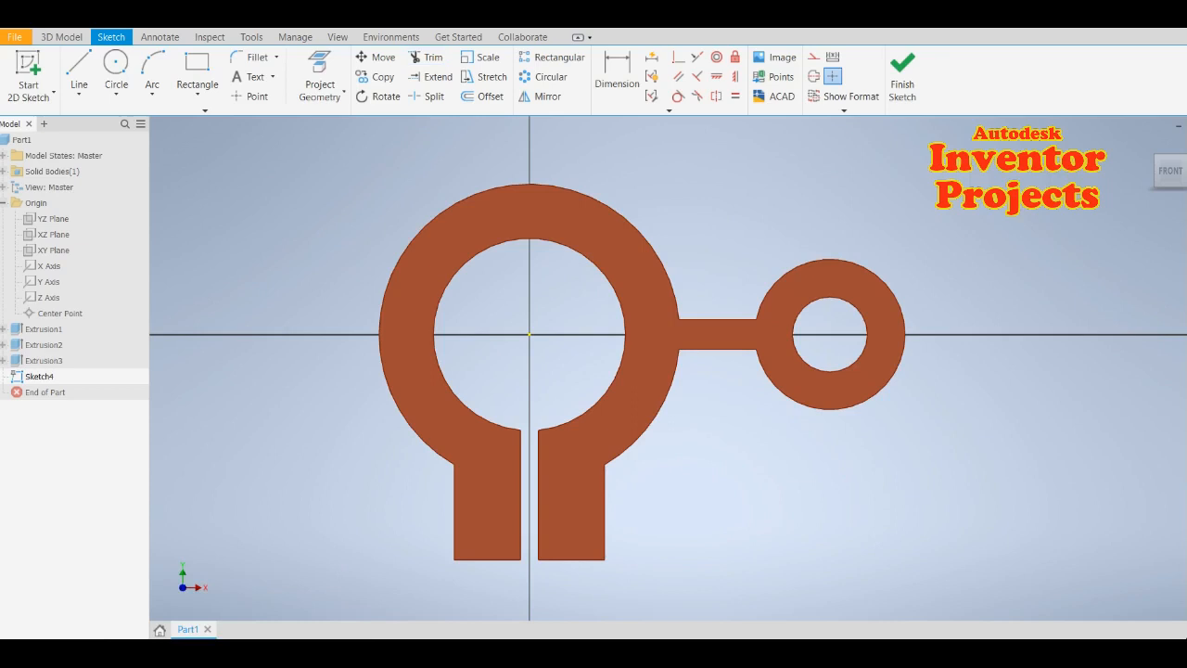
mouse_move(710, 472)
middle_down()
mouse_move(671, 480)
mouse_move(632, 523)
middle_up()
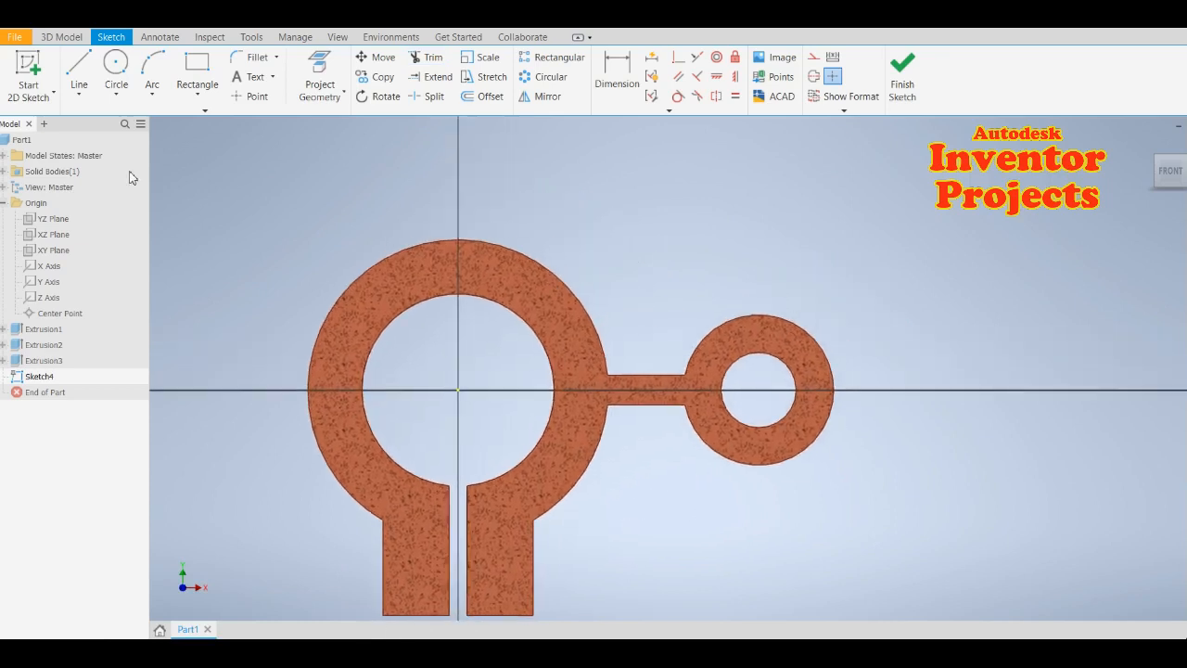
Draw a line about 100 mm long, sloping down about 16° from the vertical axis above the ring to just above the boss
click(79, 74)
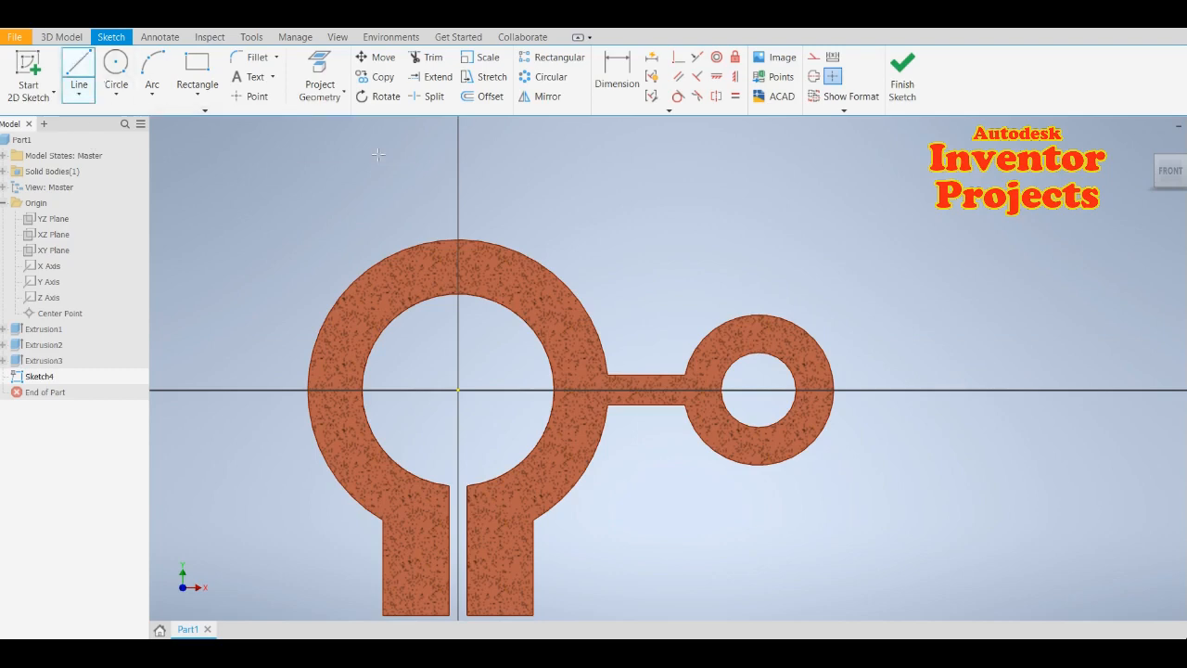
click(458, 213)
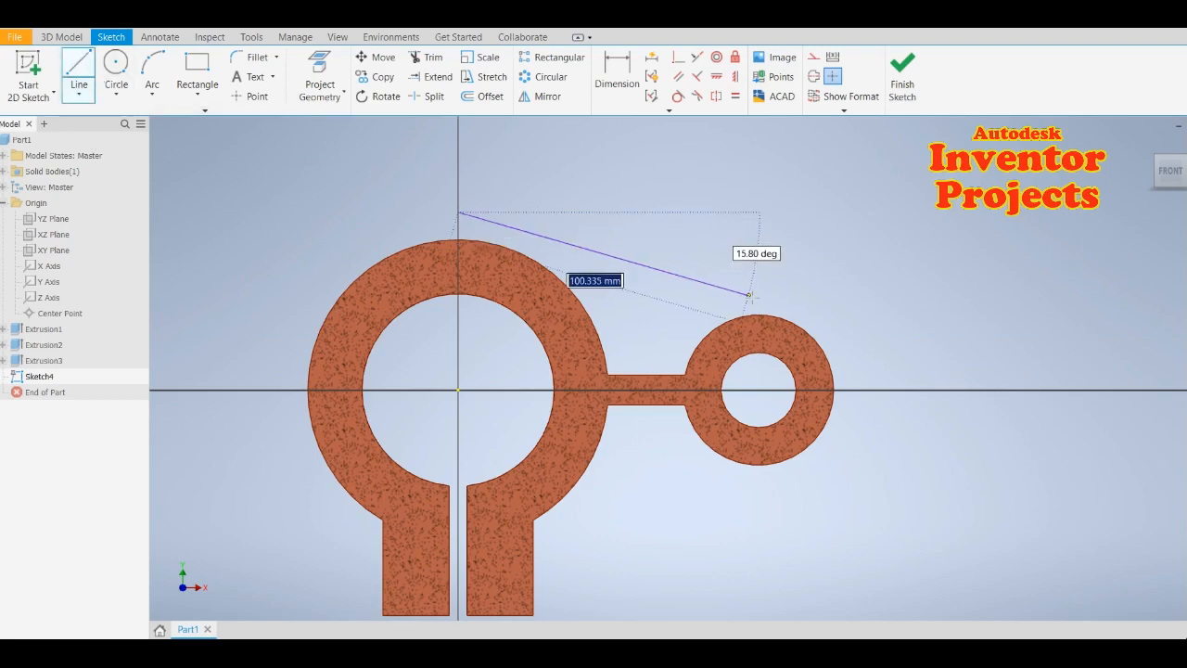
click(749, 297)
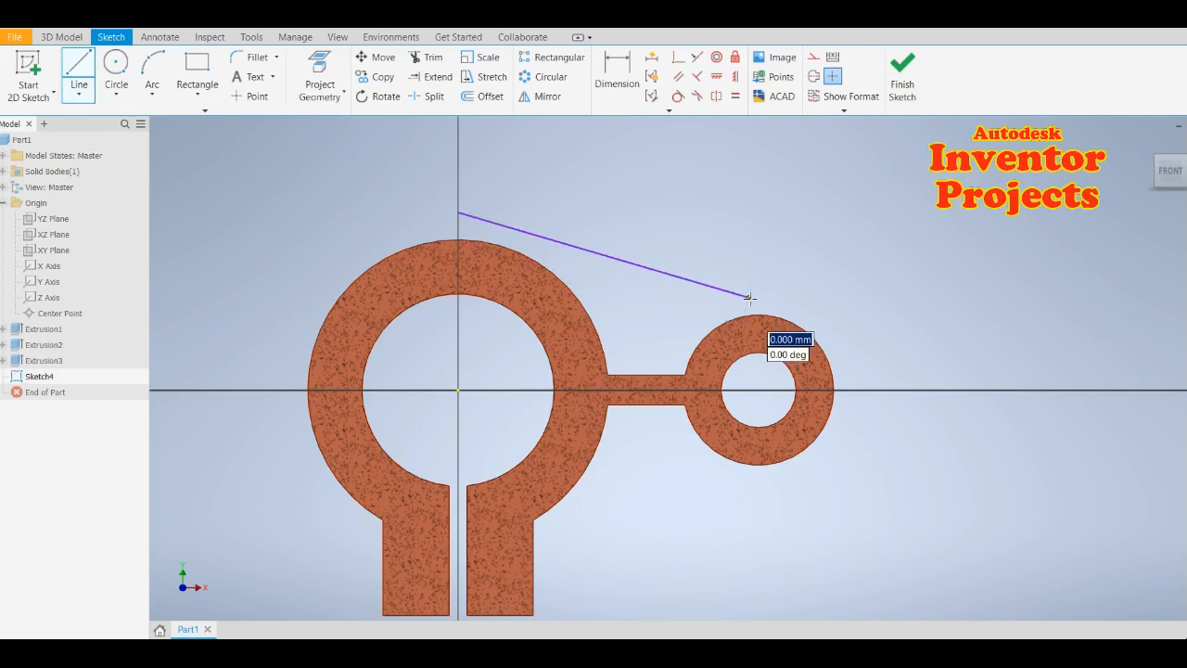
key(Escape)
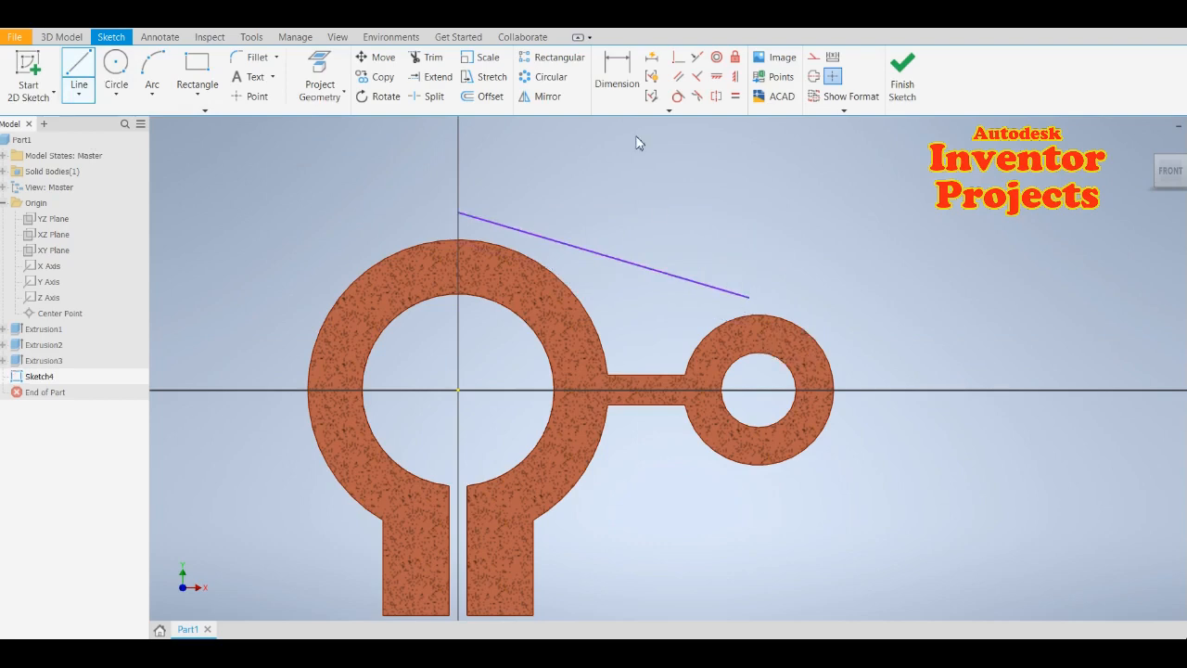
key(Escape)
Project the ring's outer edge, the arm's upper edge and the boss's outer edge into the sketch
click(680, 65)
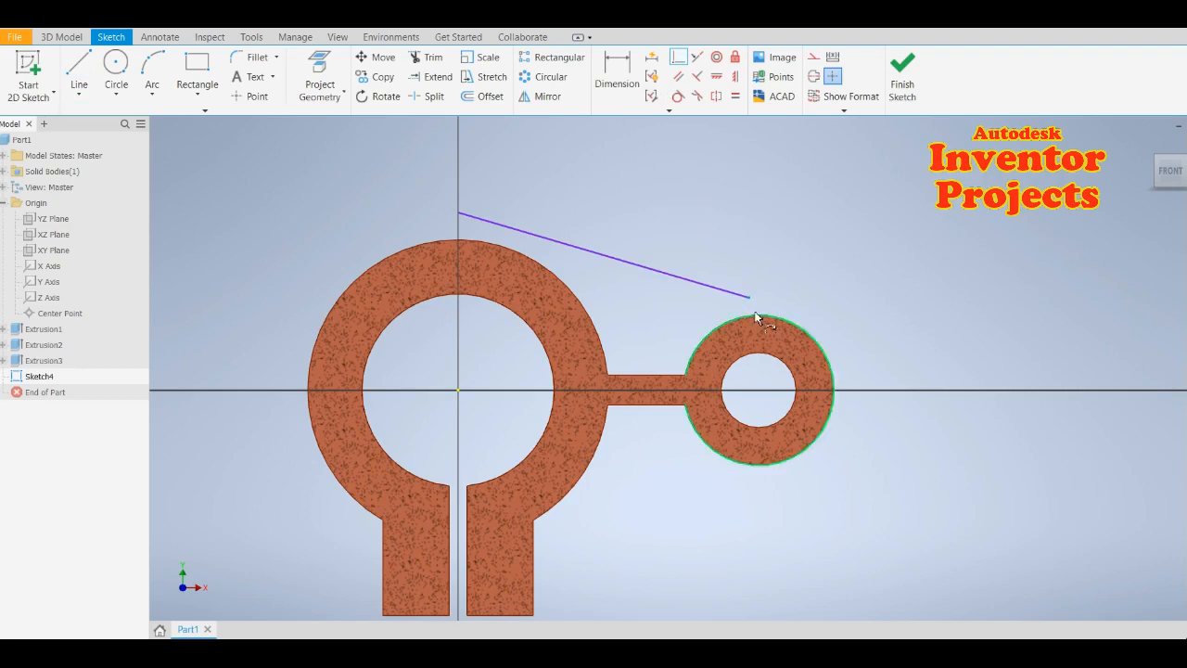
click(319, 68)
click(530, 257)
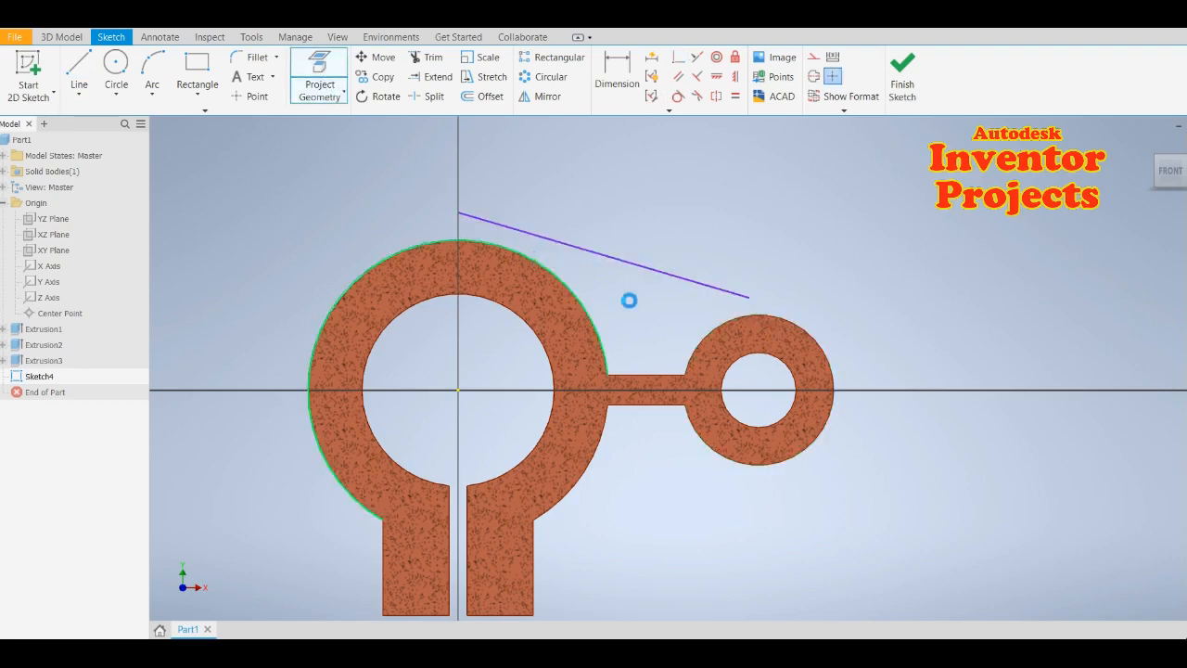
click(659, 372)
click(732, 324)
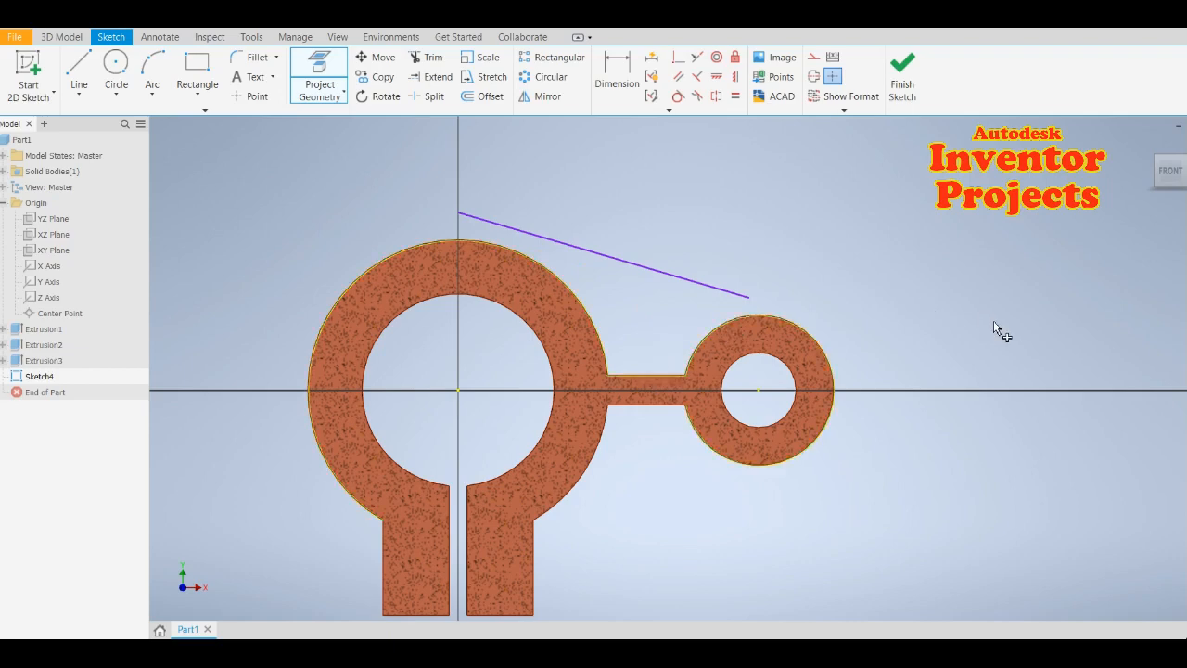
key(Escape)
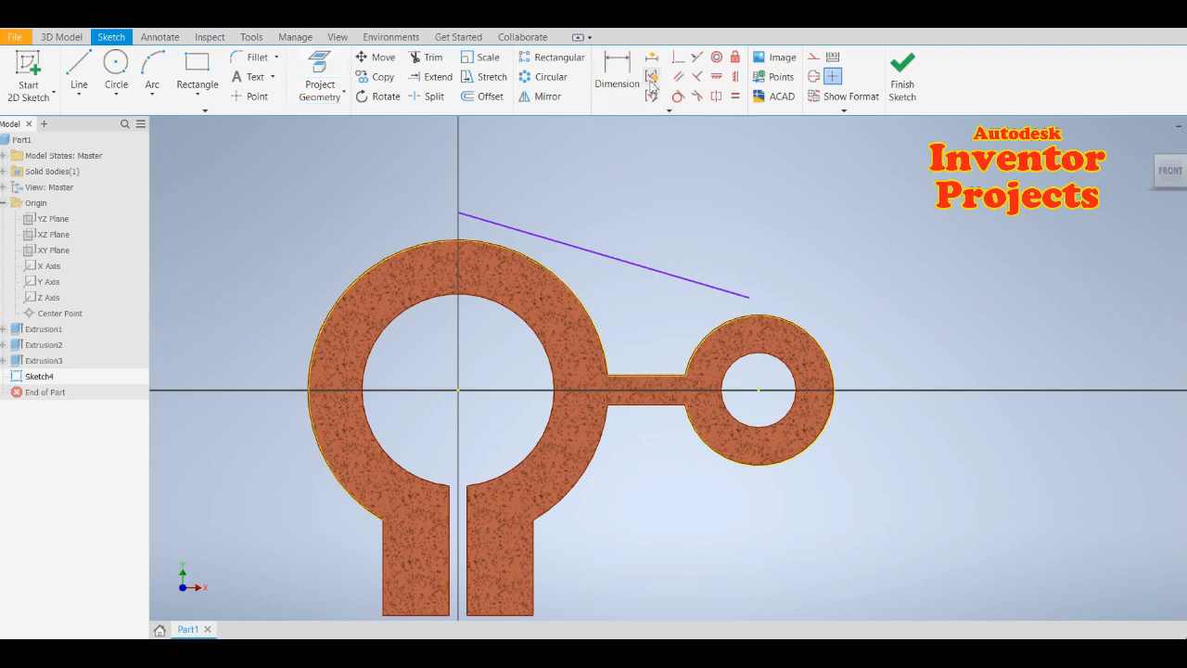
Constrain the sloping line's lower end coincident with the boss's projected outer edge
click(676, 60)
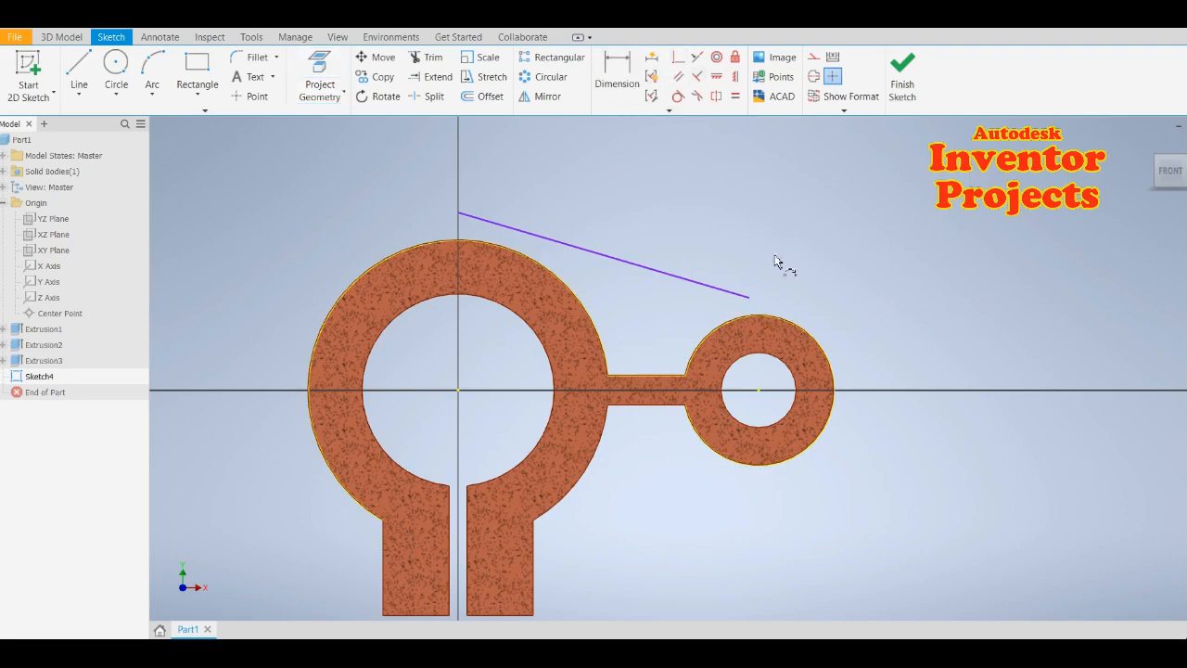
click(749, 298)
click(755, 315)
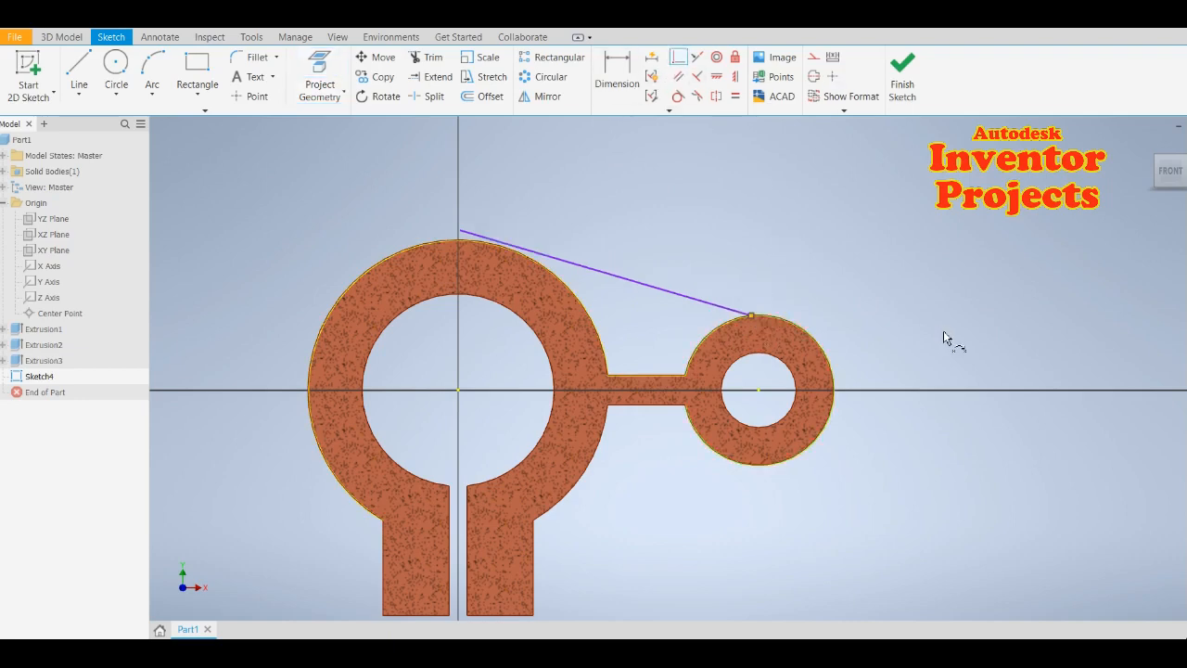
Make the sloping line tangent to the ring's projected outer edge, and trim off its end beyond the tangent point
click(678, 96)
click(478, 233)
click(470, 241)
key(Escape)
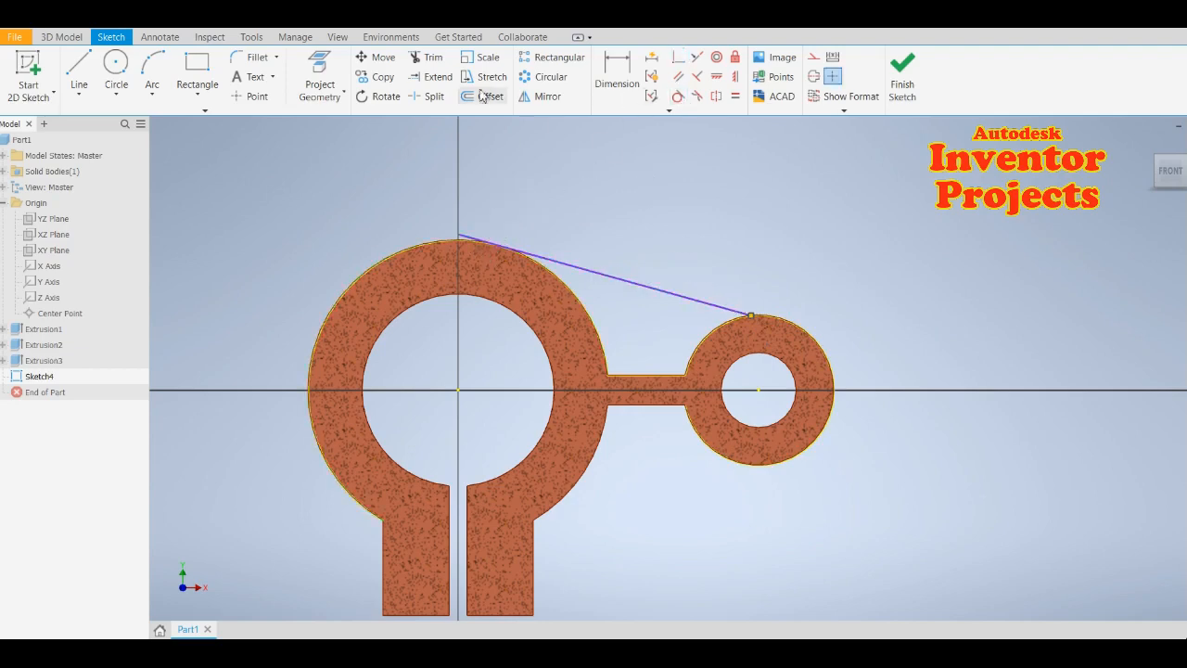
click(426, 59)
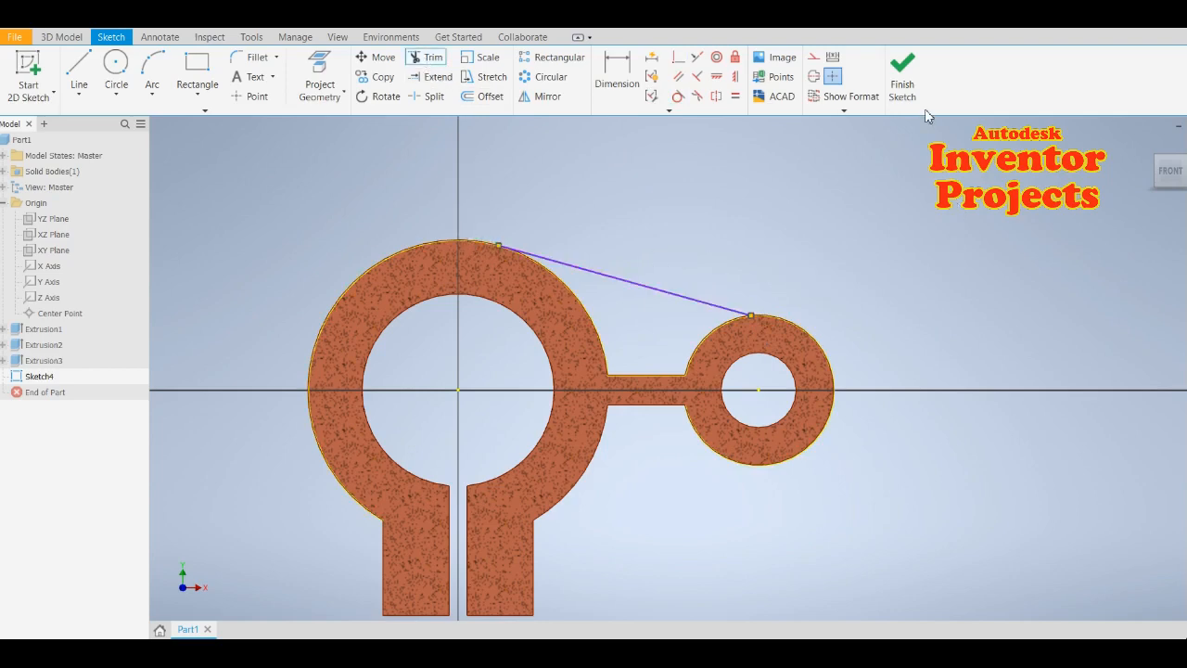
click(904, 82)
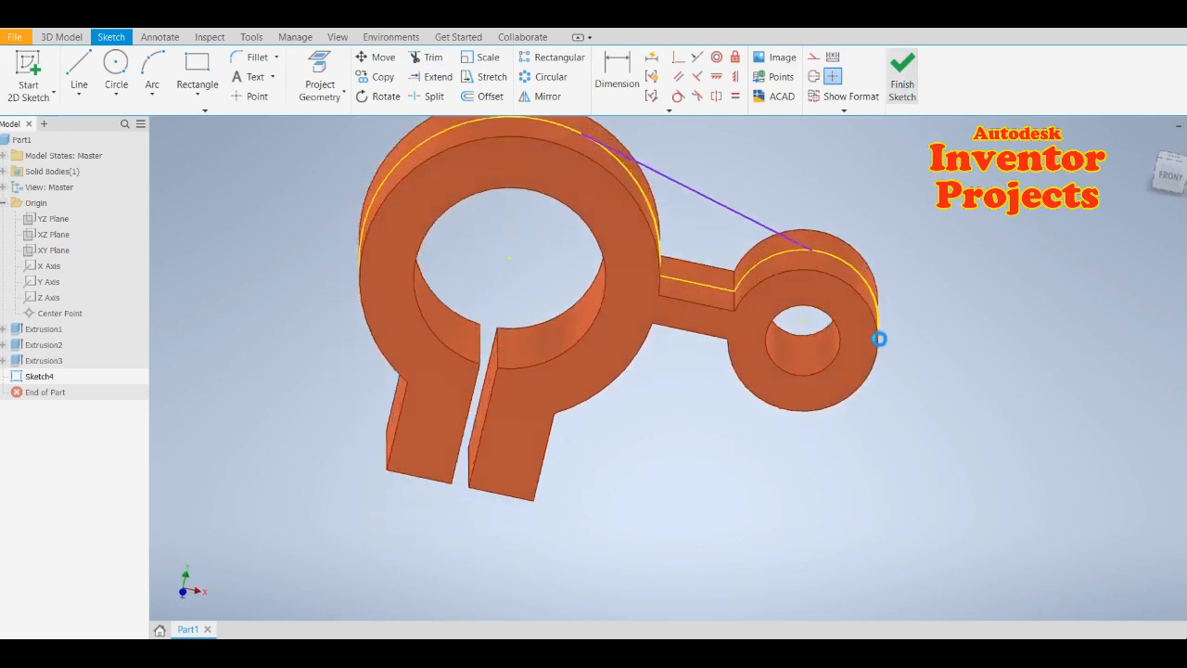
Extrude the region enclosed by the sloping line, ring, arm and boss symmetrically by 10 mm, joined to the body as a rib
middle_drag(655, 418, 607, 516)
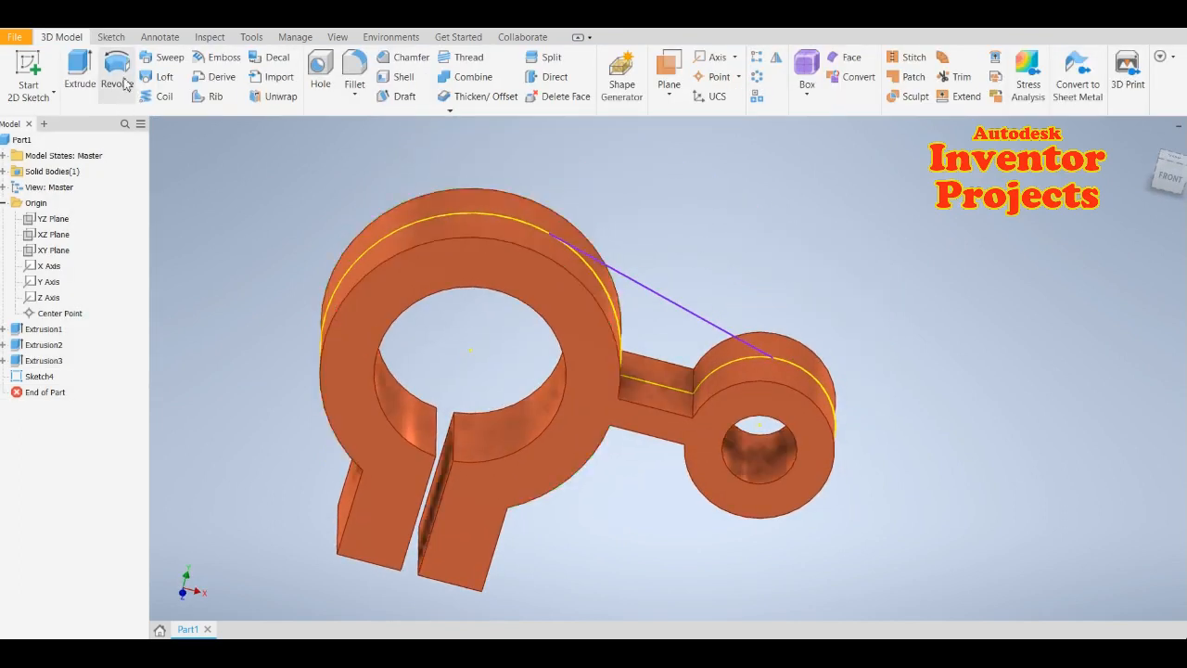
key(e)
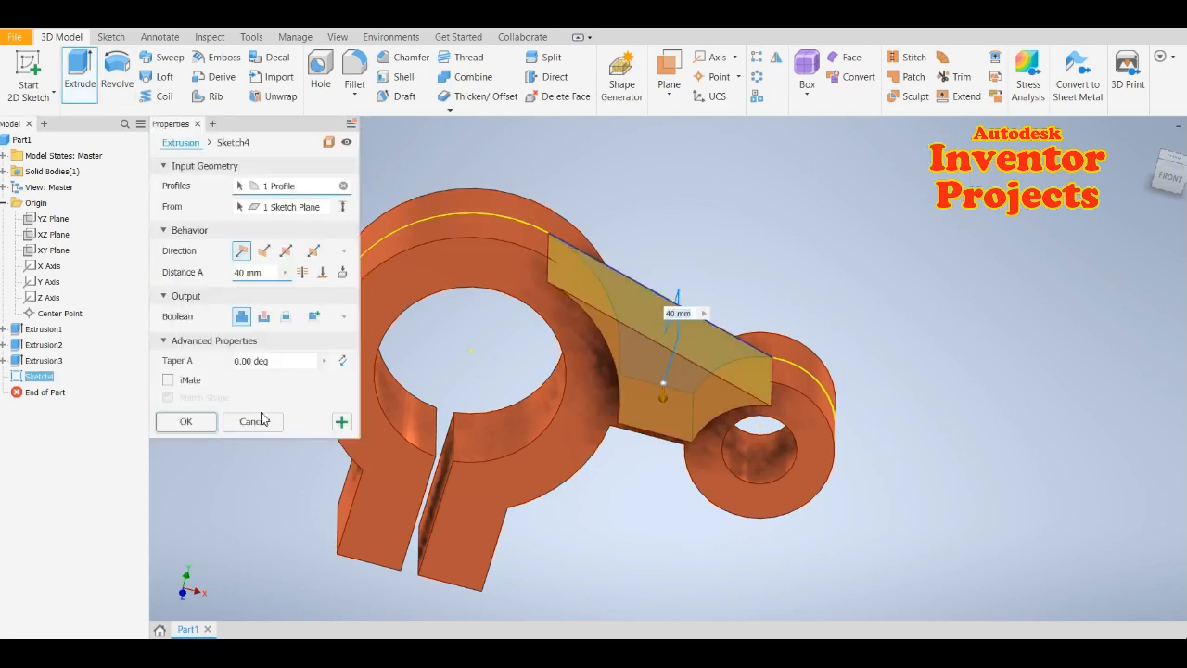
click(285, 250)
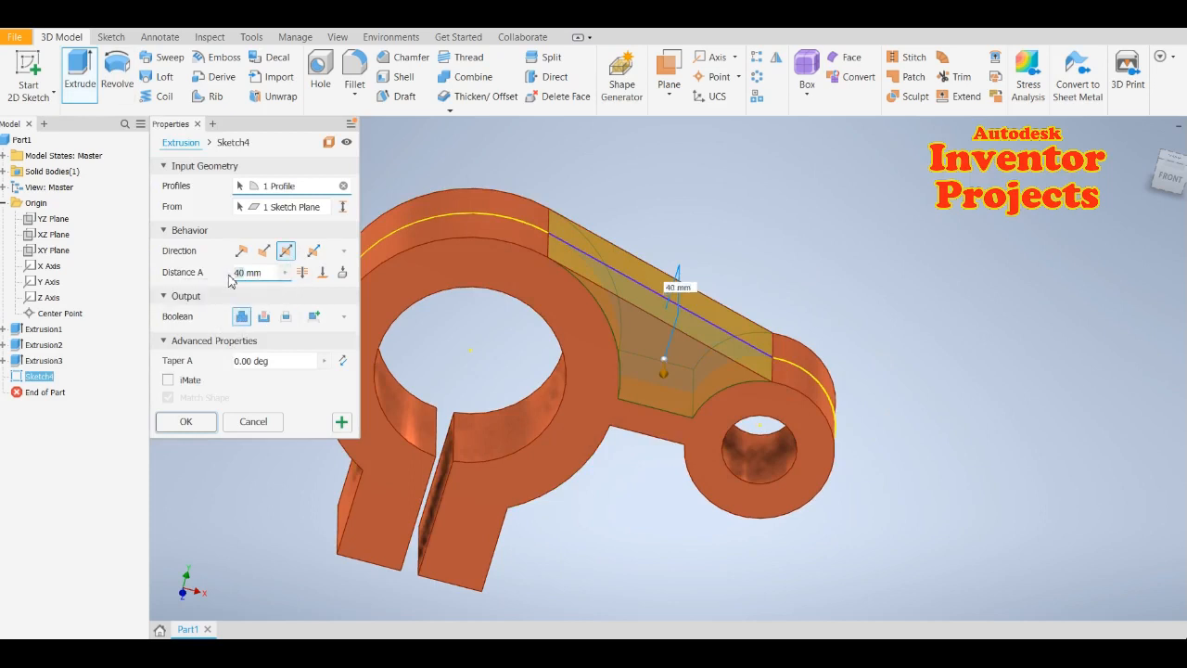
text(0)
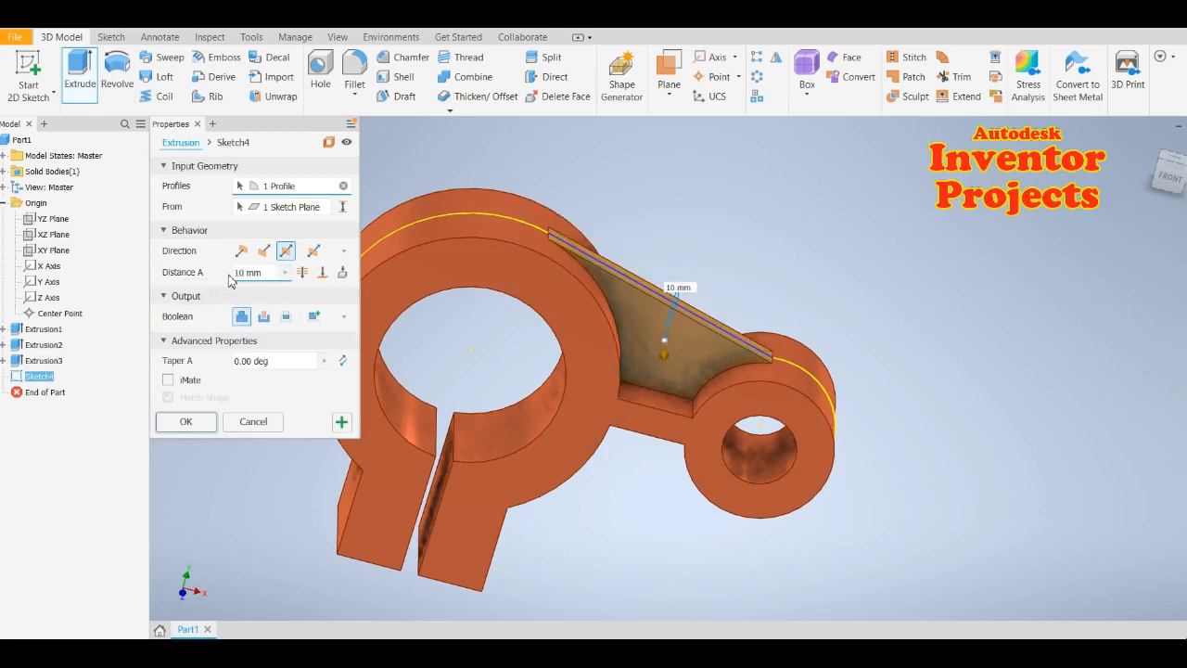
click(189, 422)
Start a sketch on the outer side face of the base leg below the arm and draw a corner-to-corner diagonal construction line
shift+middle_drag(908, 419, 909, 346)
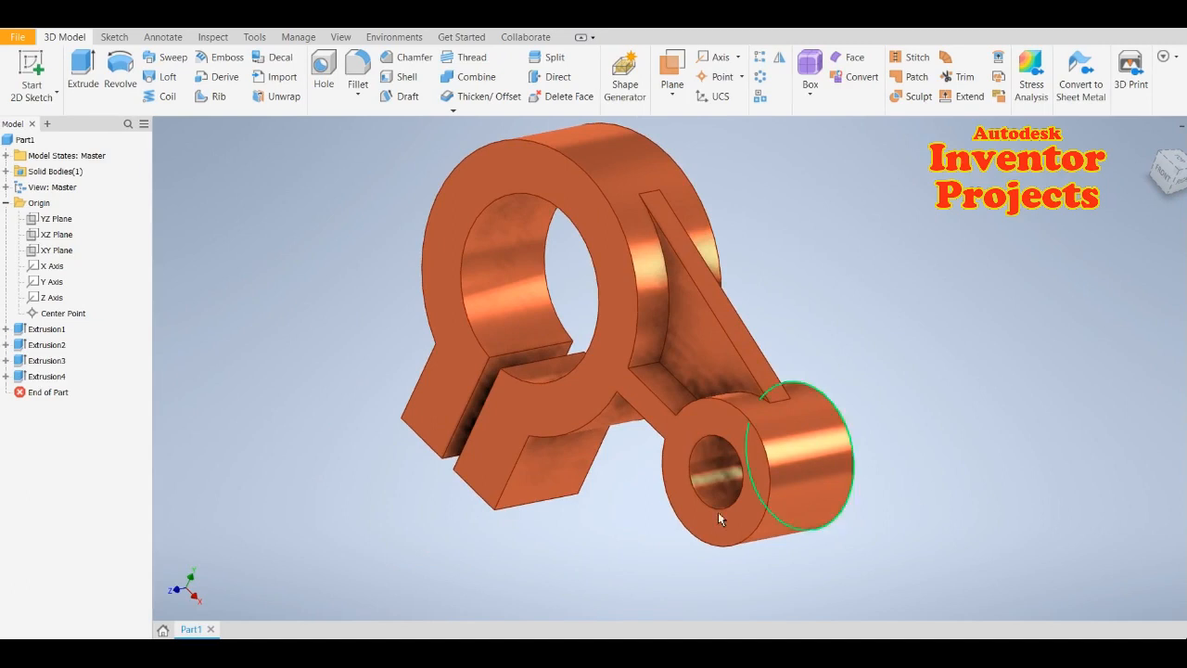
click(524, 478)
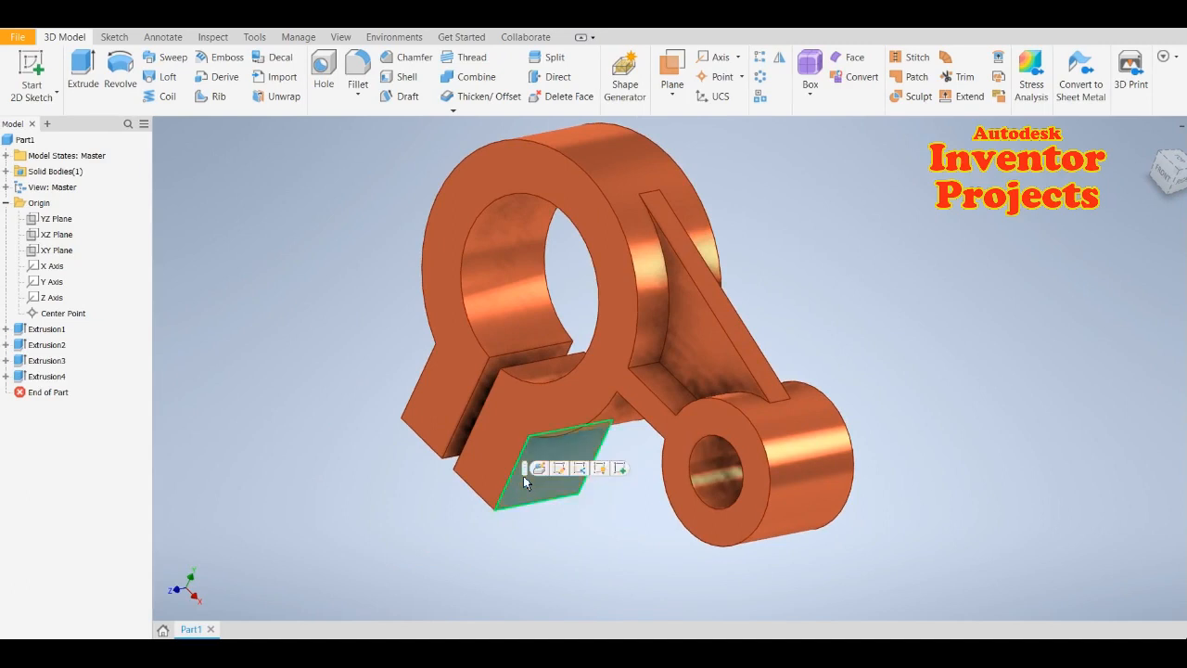
click(619, 470)
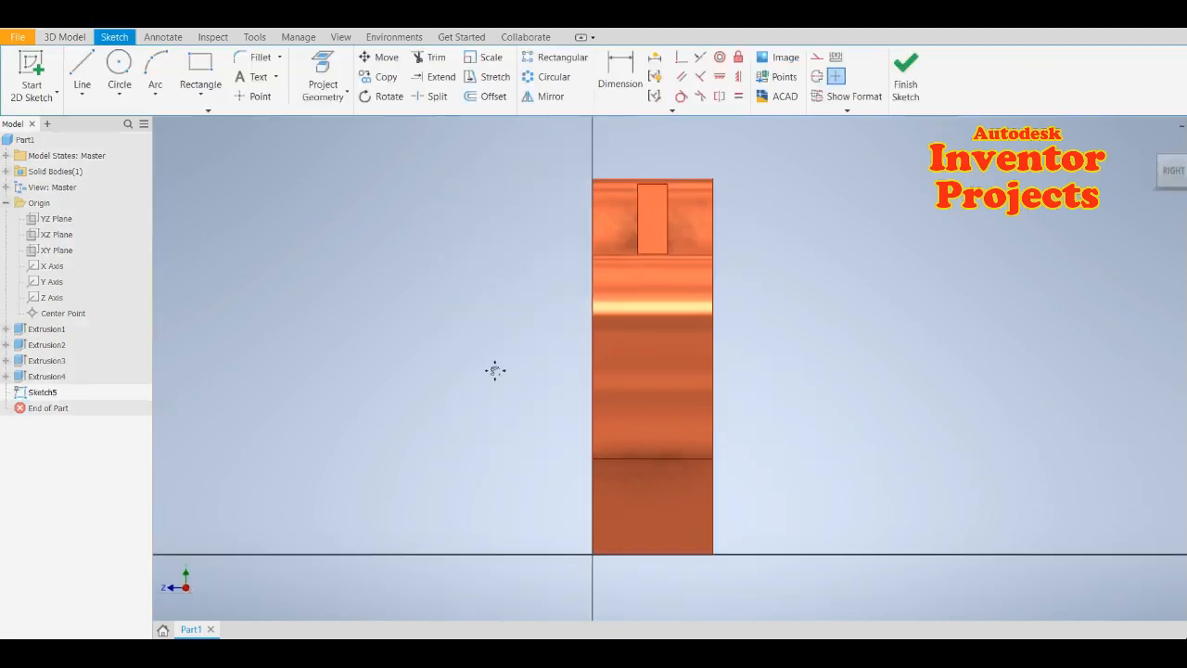
click(79, 63)
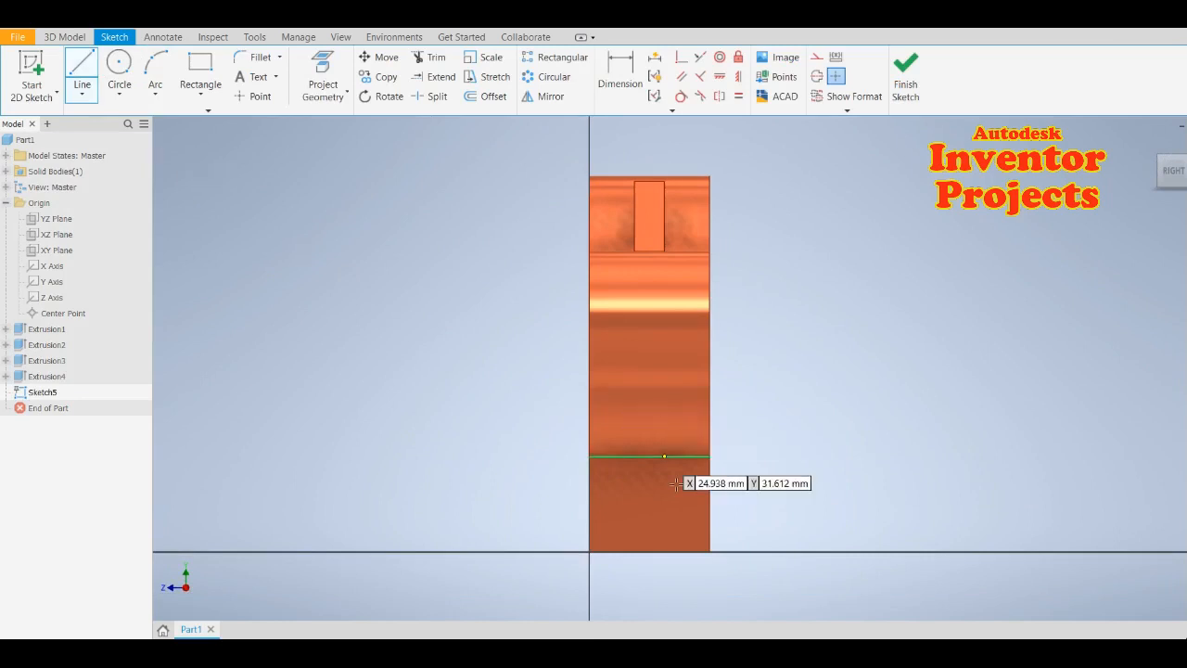
click(709, 455)
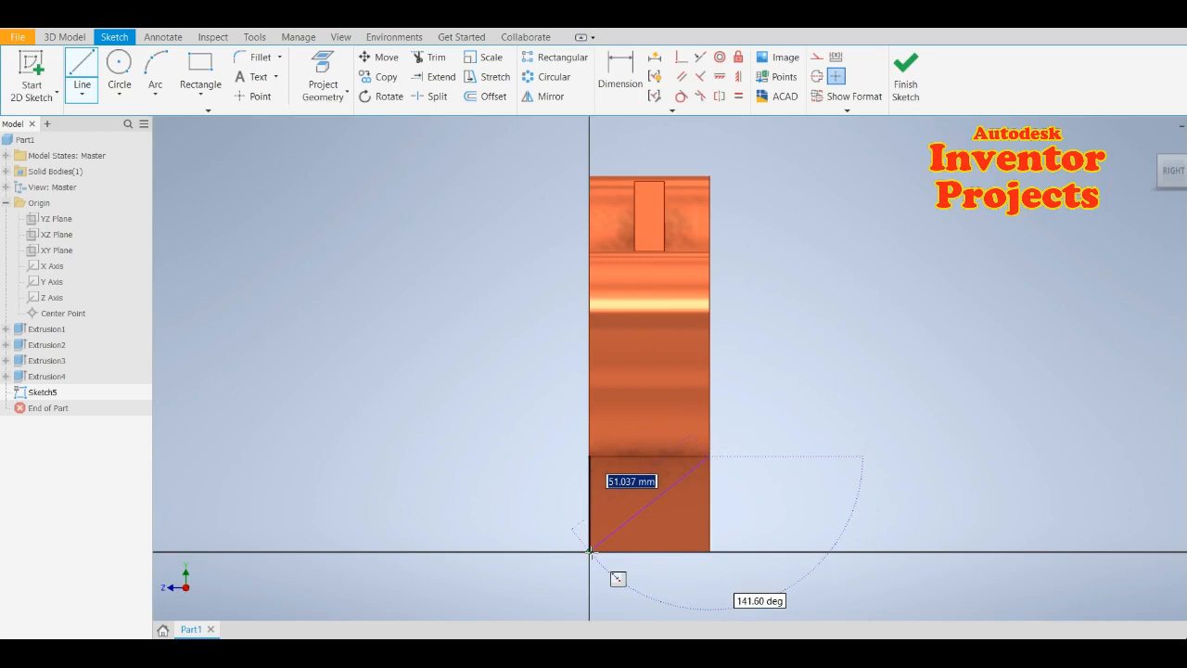
click(590, 551)
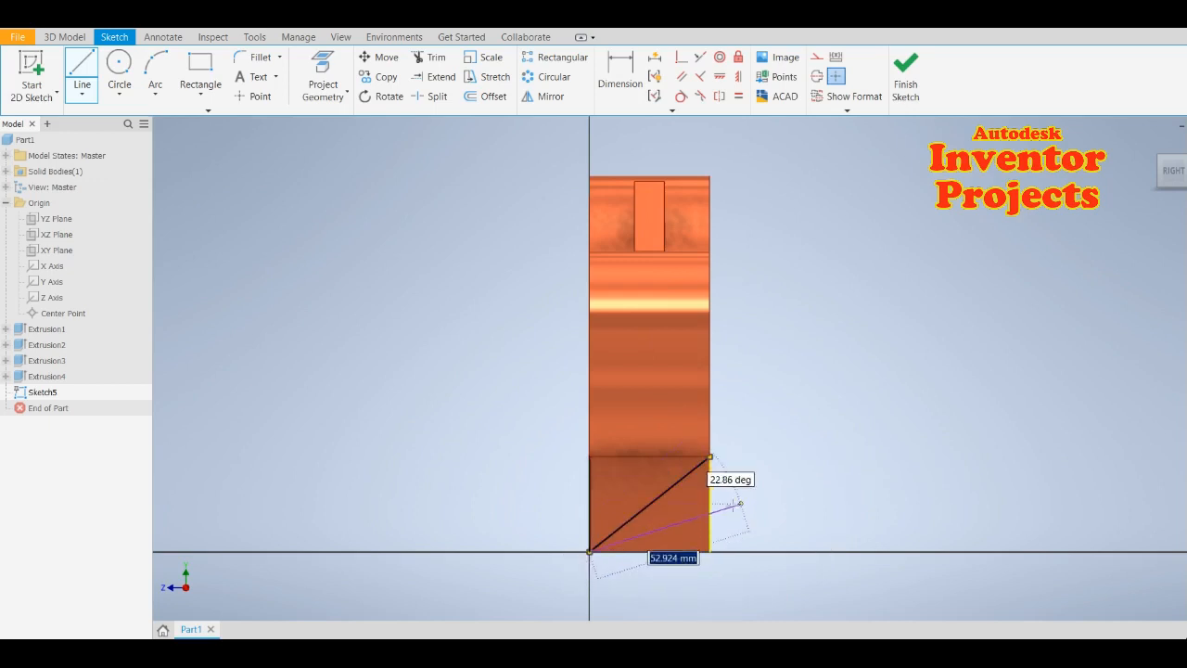
key(Escape)
right_click(664, 502)
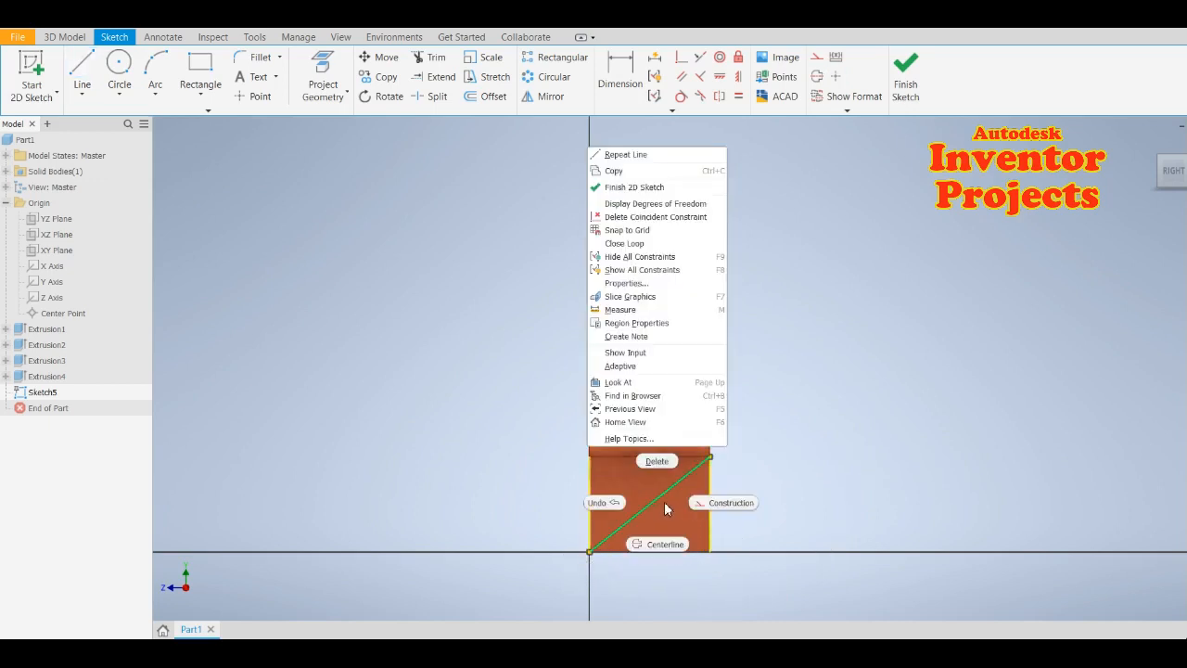
click(723, 501)
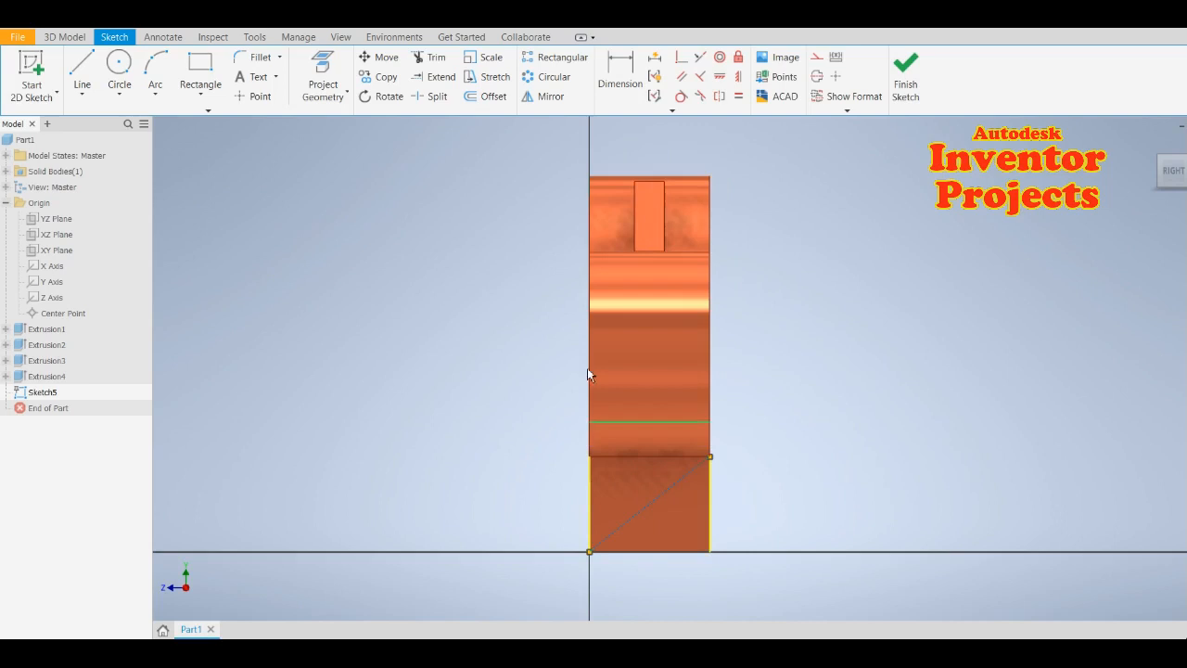
Draw a 15 mm diameter circle centred on the midpoint of the diagonal and finish the sketch
click(150, 73)
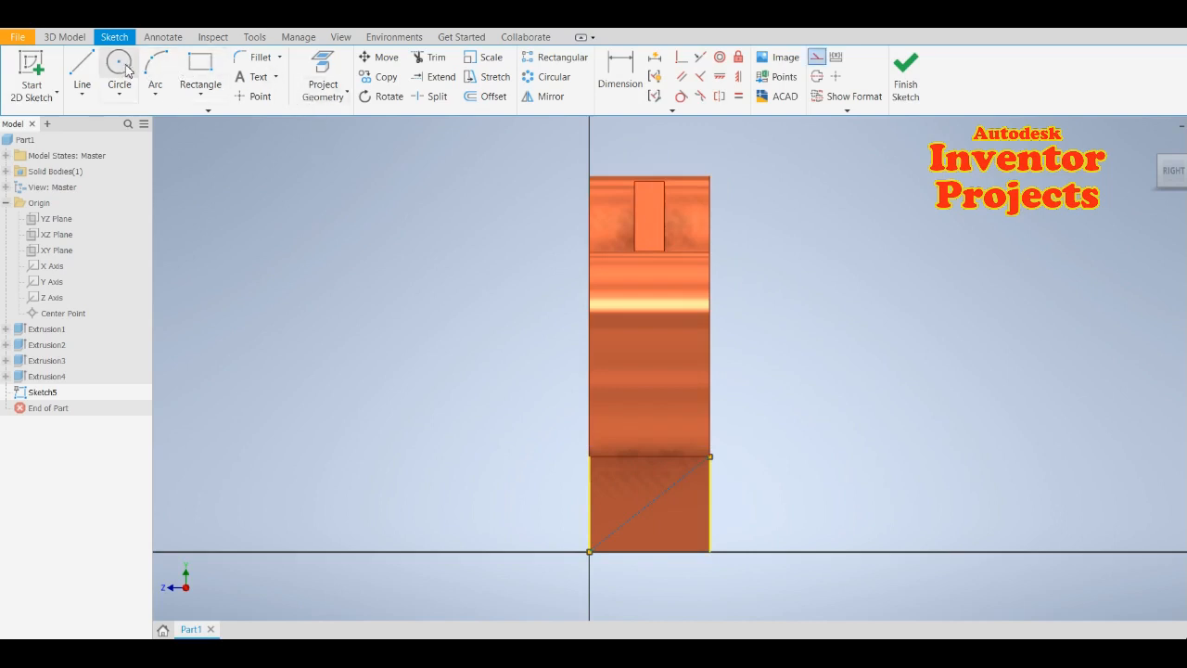
key(c)
click(651, 503)
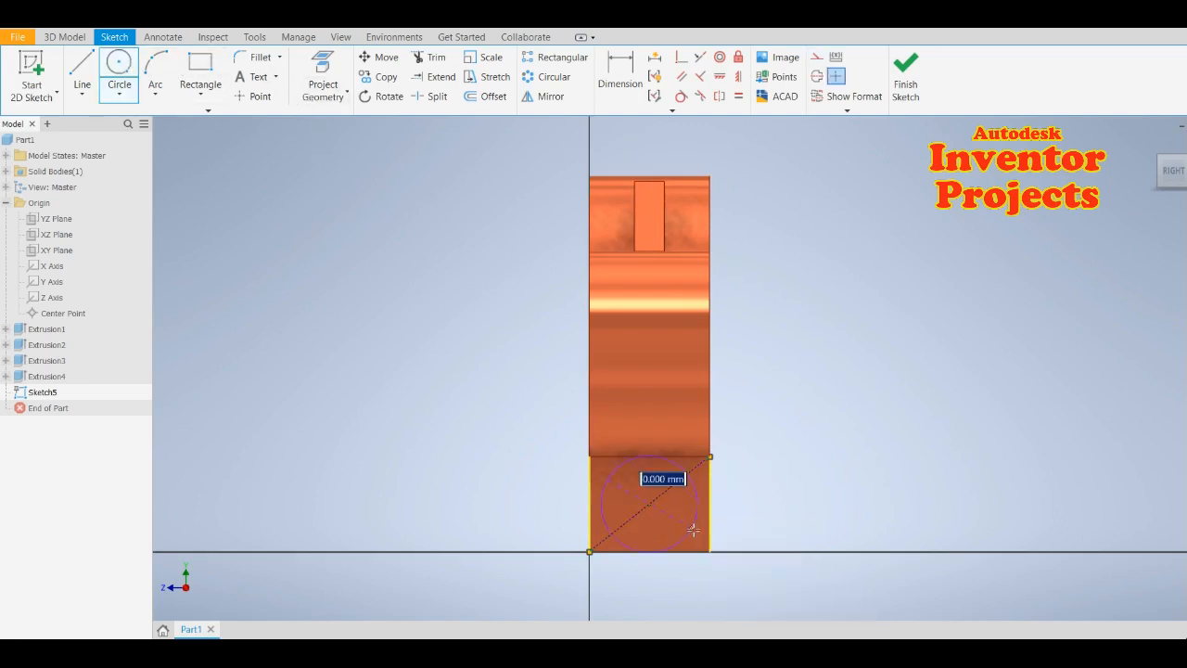
text(15)
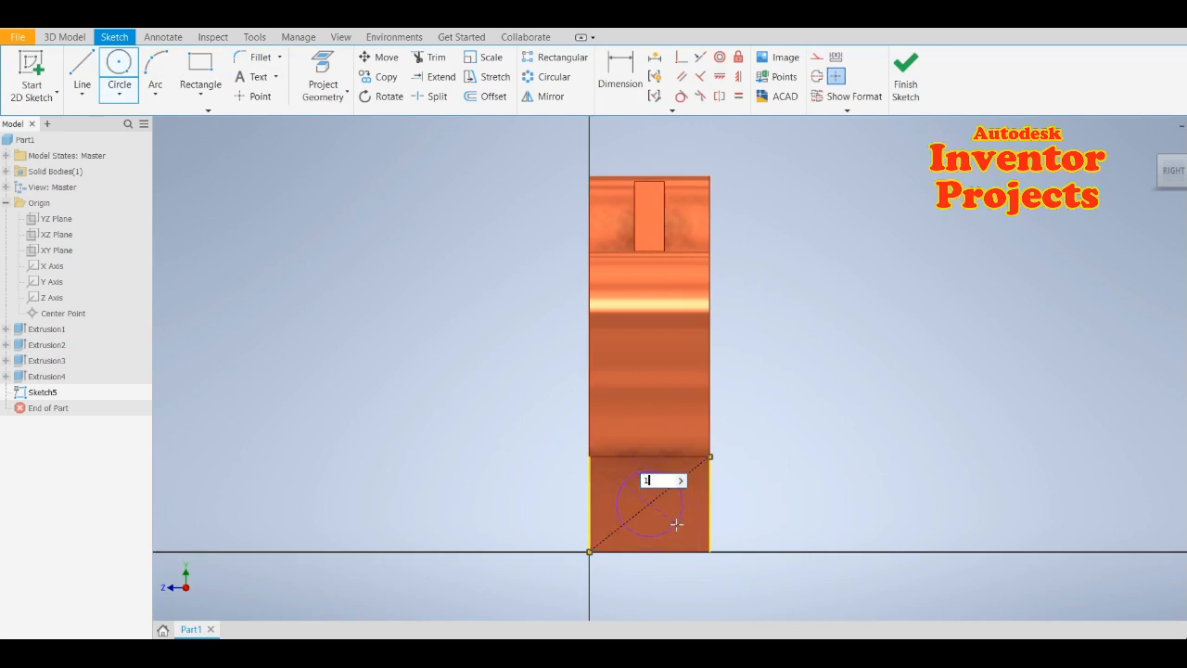
key(Return)
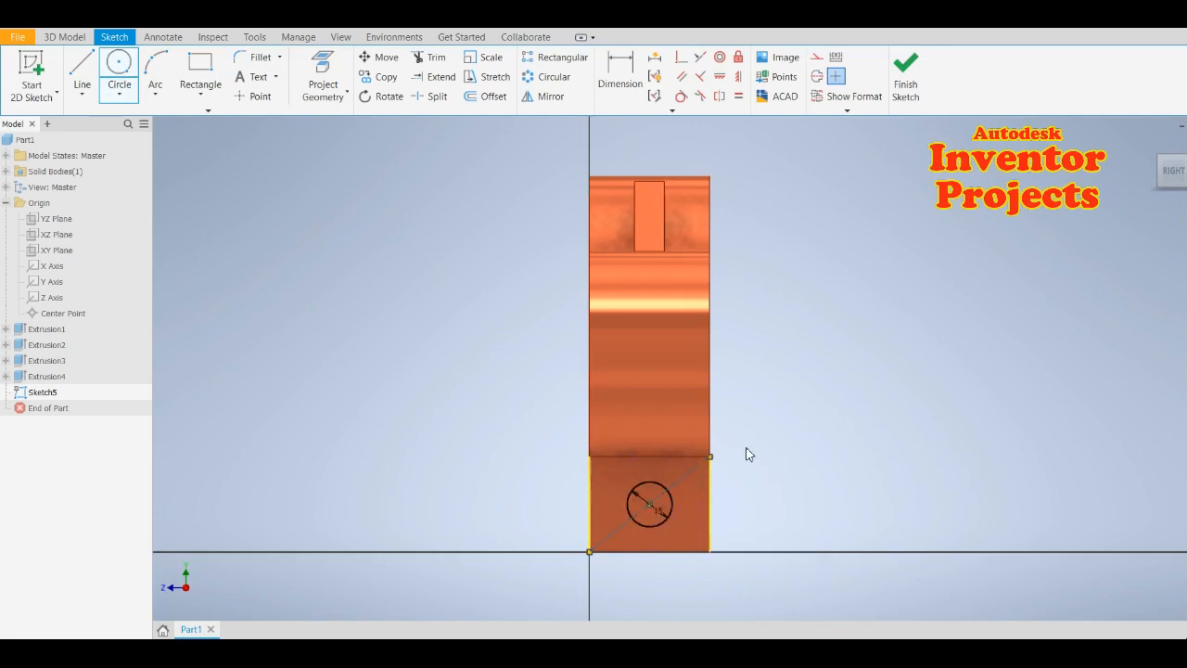
click(903, 80)
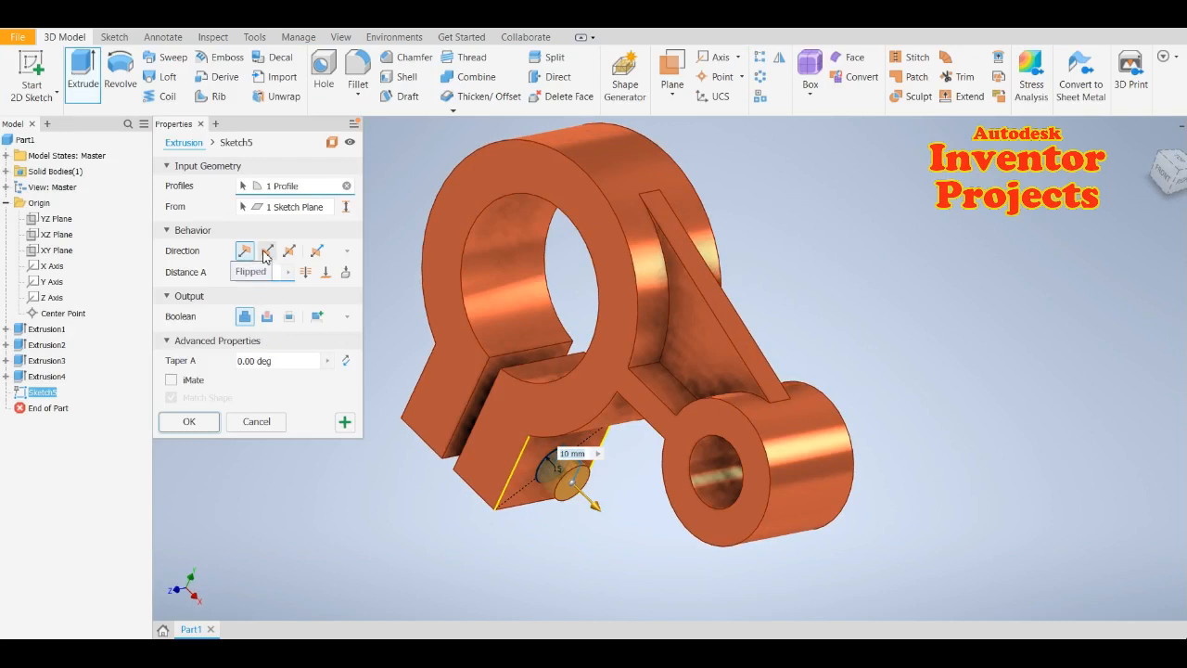
Extrude the 15 mm circle as a through-all cut in the flipped direction, across both base legs
click(266, 316)
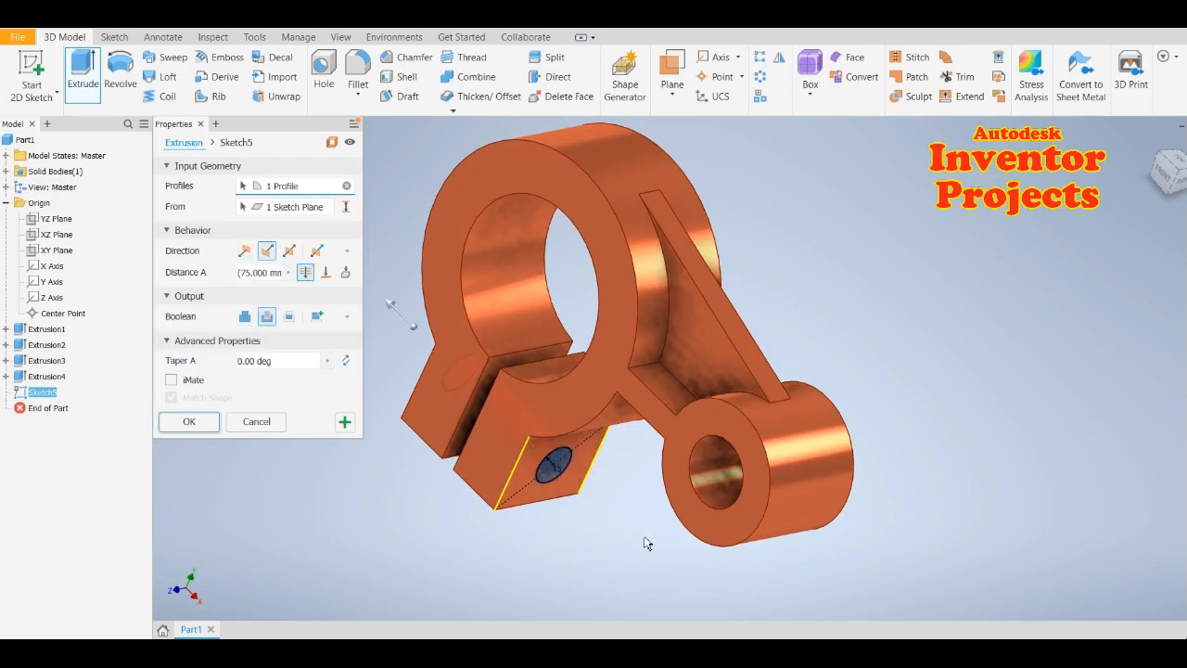
middle_drag(905, 546, 943, 543)
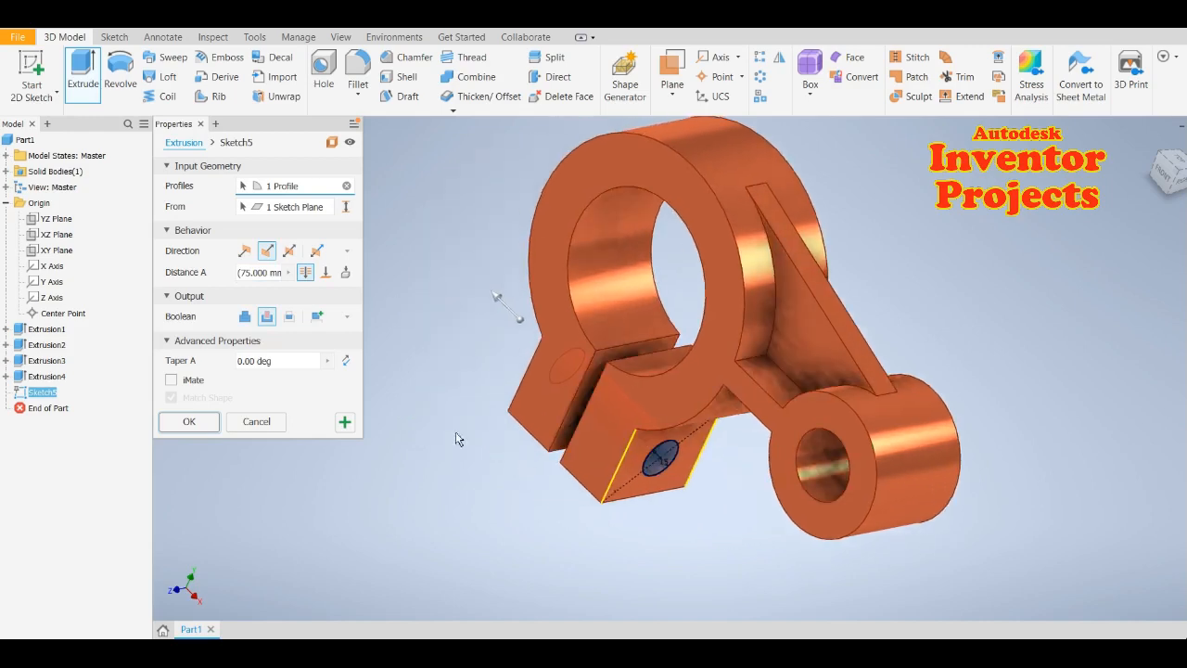
shift+middle_drag(393, 358, 374, 391)
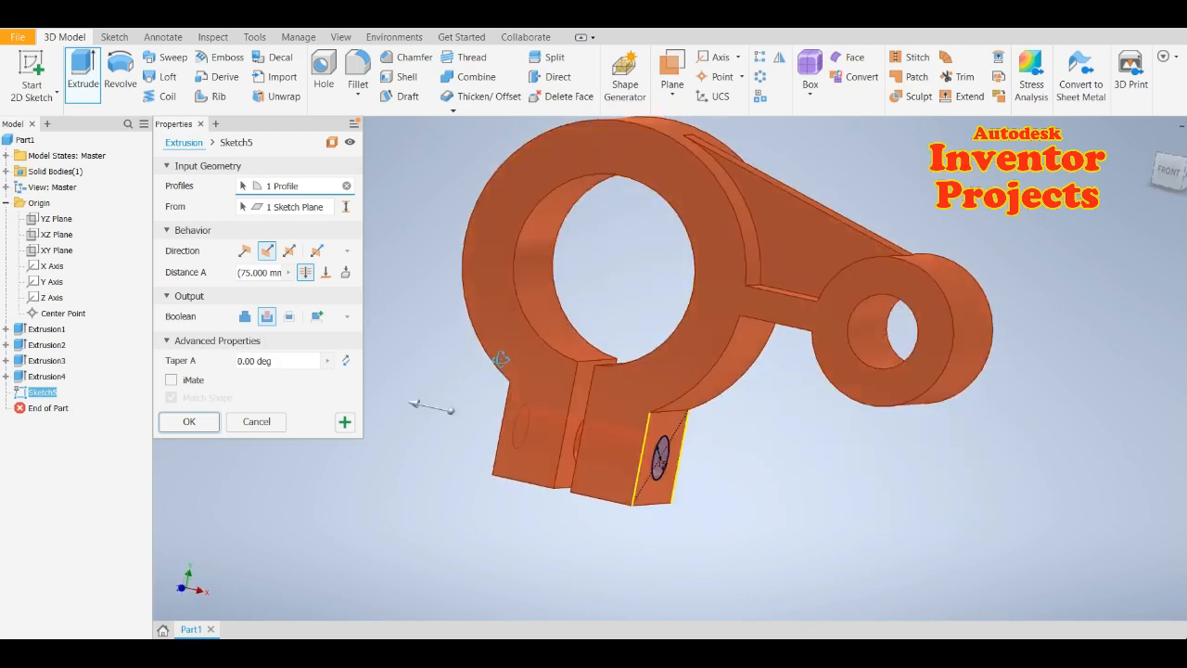
click(189, 422)
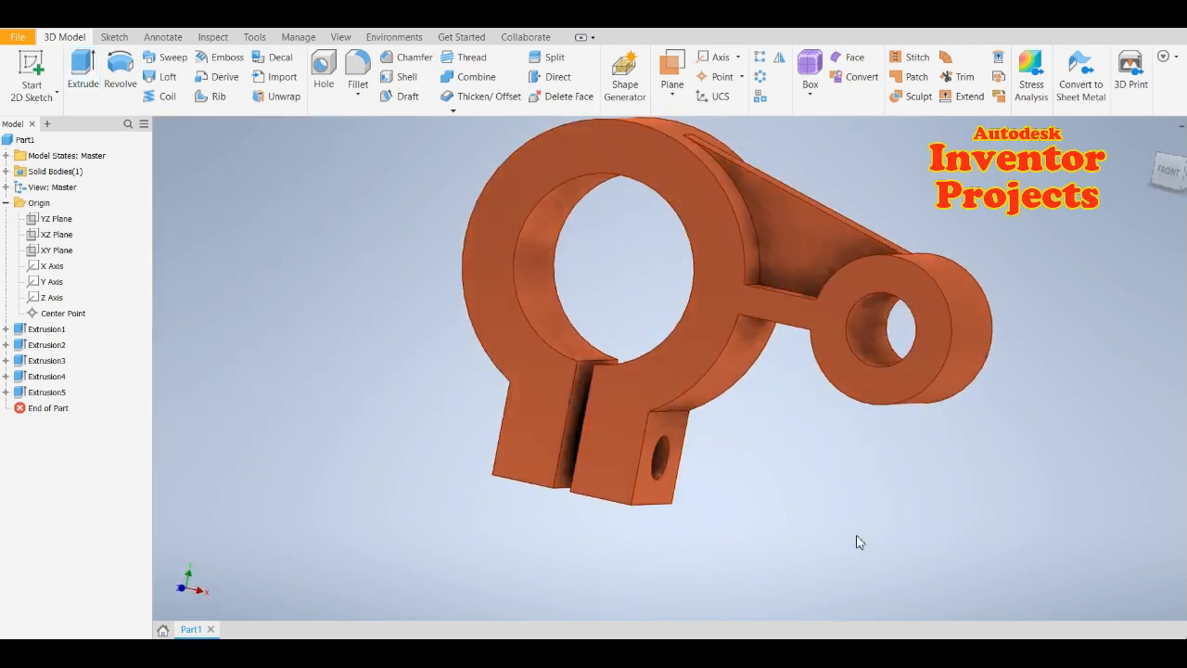
Inspect the finished part and return it to the isometric home view
shift+middle_drag(795, 518, 1012, 467)
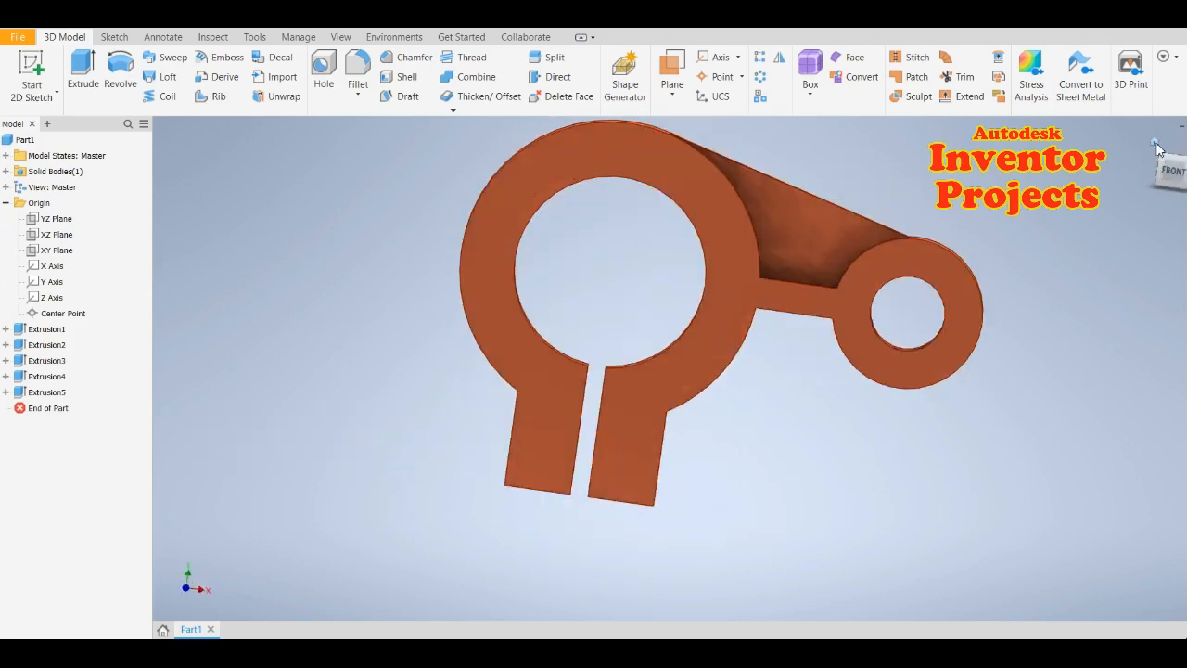
click(1155, 142)
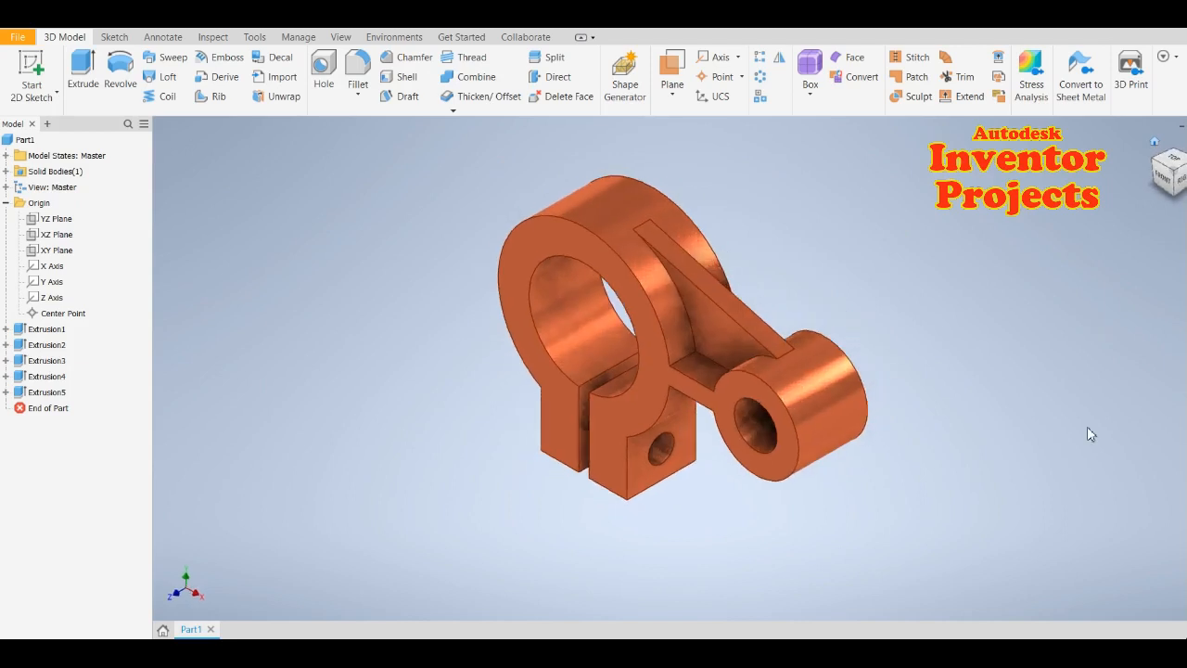